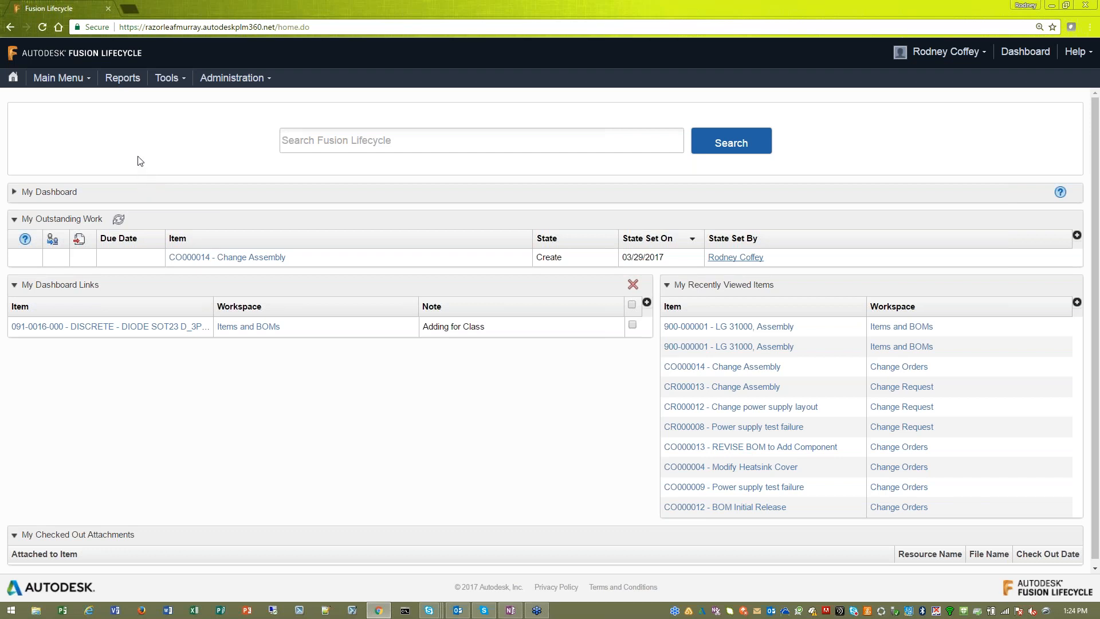
- Open the Items and BOMs workspace in Product Development and switch the item list to My Default View
{"action": "left_click", "coordinate": [81, 82]}
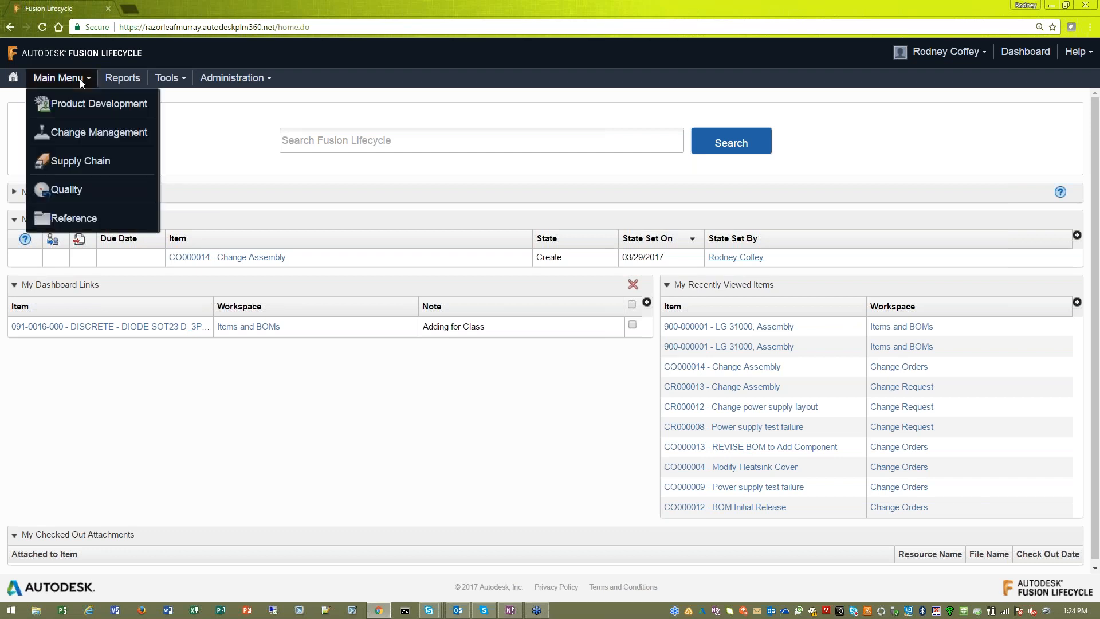
{"action": "mouse_move", "coordinate": [75, 108]}
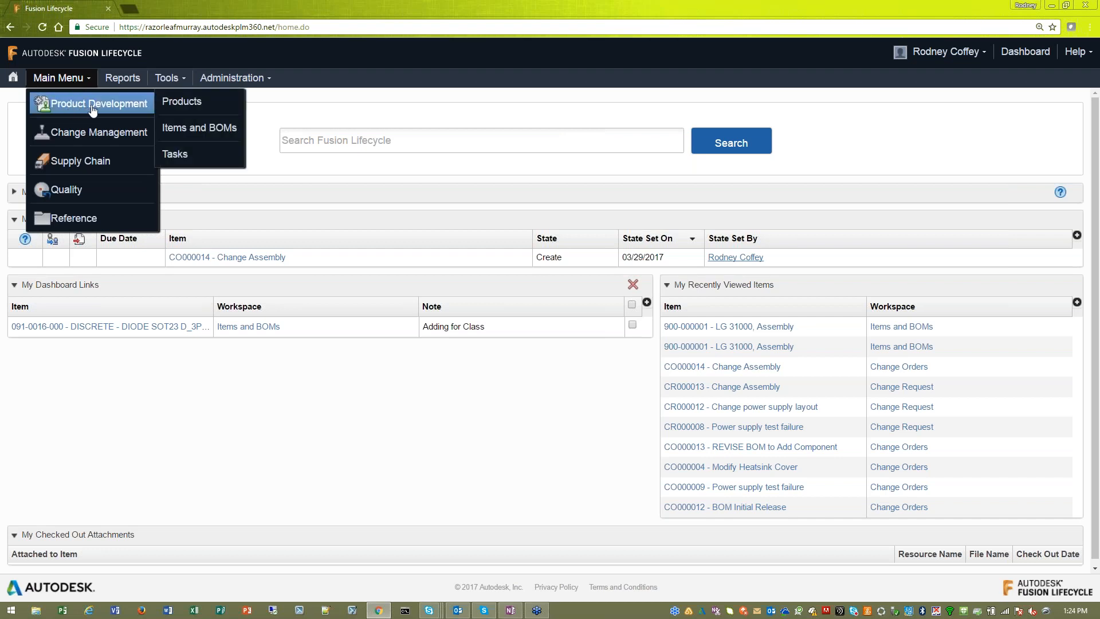
{"action": "left_click", "coordinate": [213, 133]}
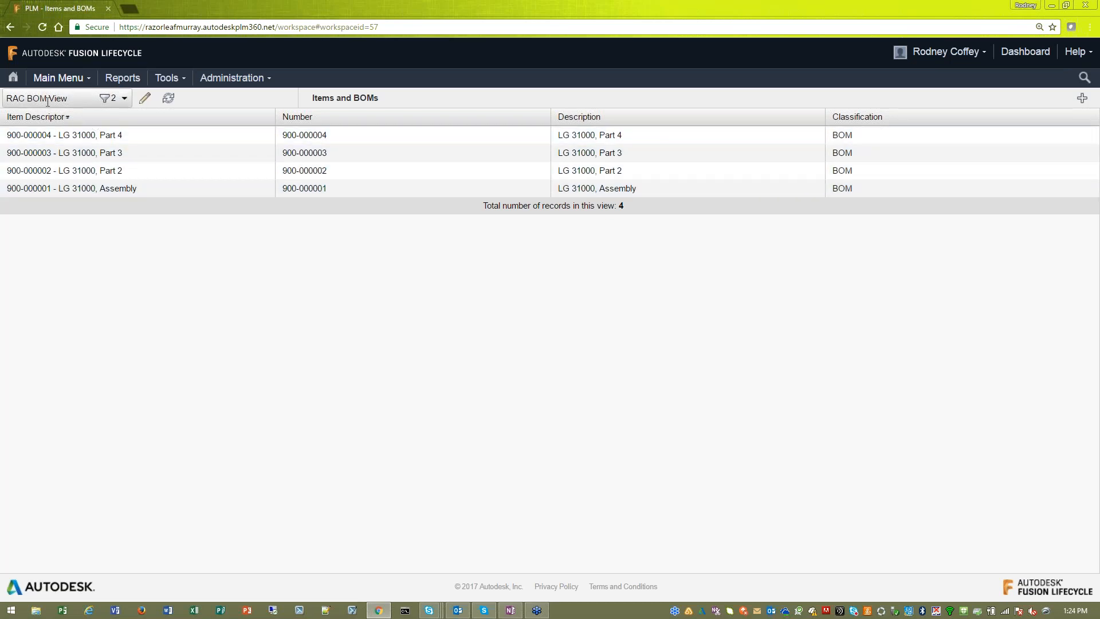
{"action": "left_click", "coordinate": [124, 98]}
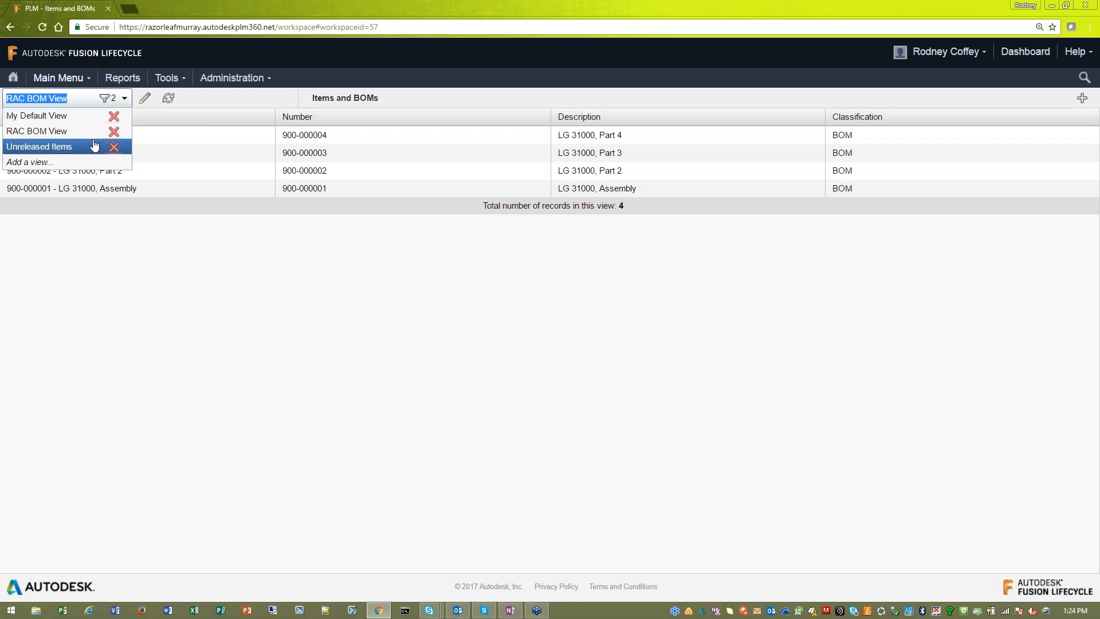
{"action": "left_click", "coordinate": [37, 115]}
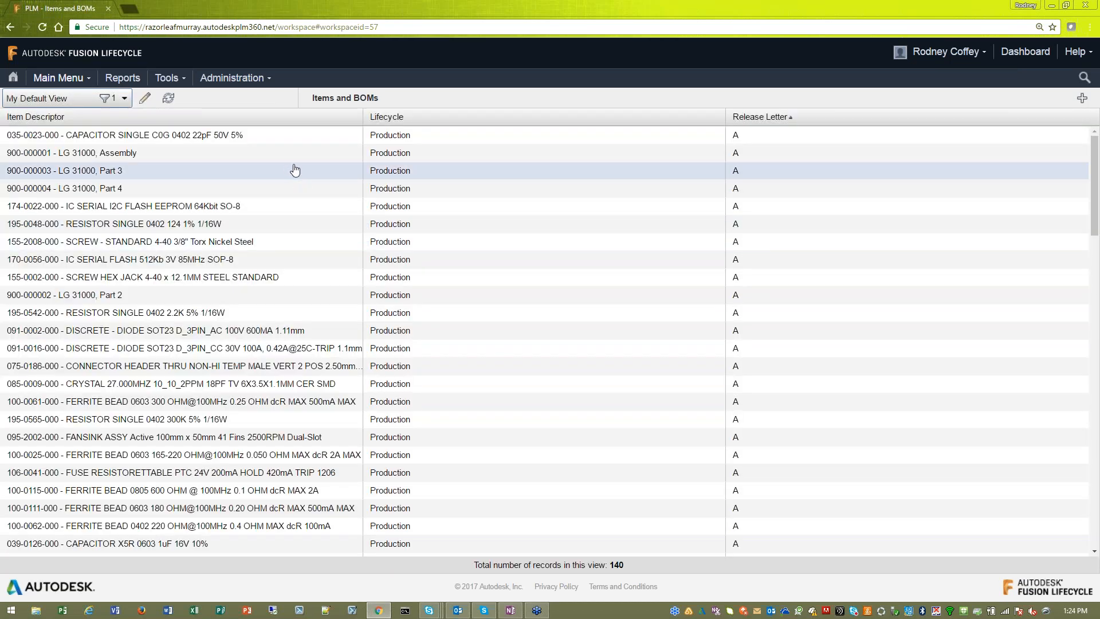
- Open the 900-000001 - LG 31000, Assembly item, then briefly show and collapse the item list beside it
{"action": "scroll", "coordinate": [299, 172], "scroll_direction": "down", "scroll_amount": 4}
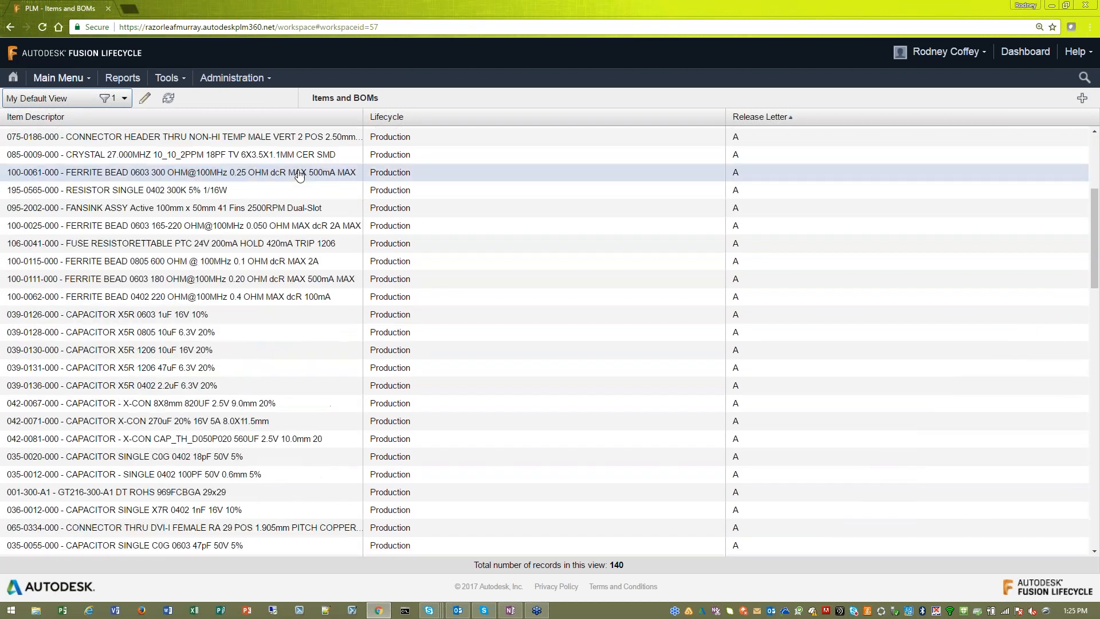
{"action": "scroll", "coordinate": [299, 172], "scroll_direction": "up", "scroll_amount": 3}
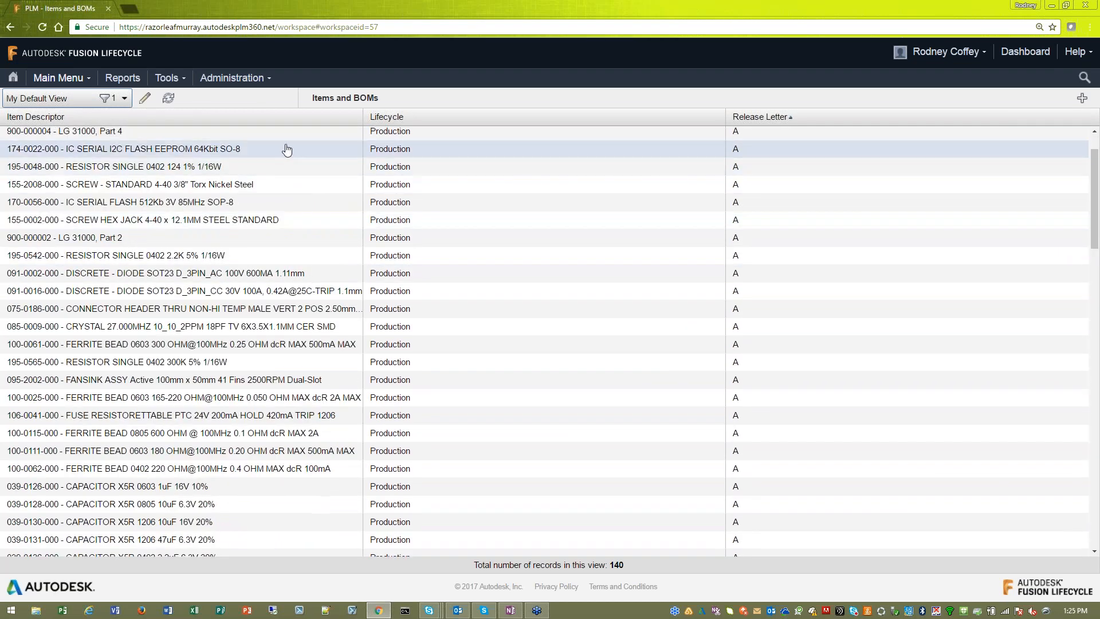
{"action": "scroll", "coordinate": [285, 152], "scroll_direction": "up", "scroll_amount": 2}
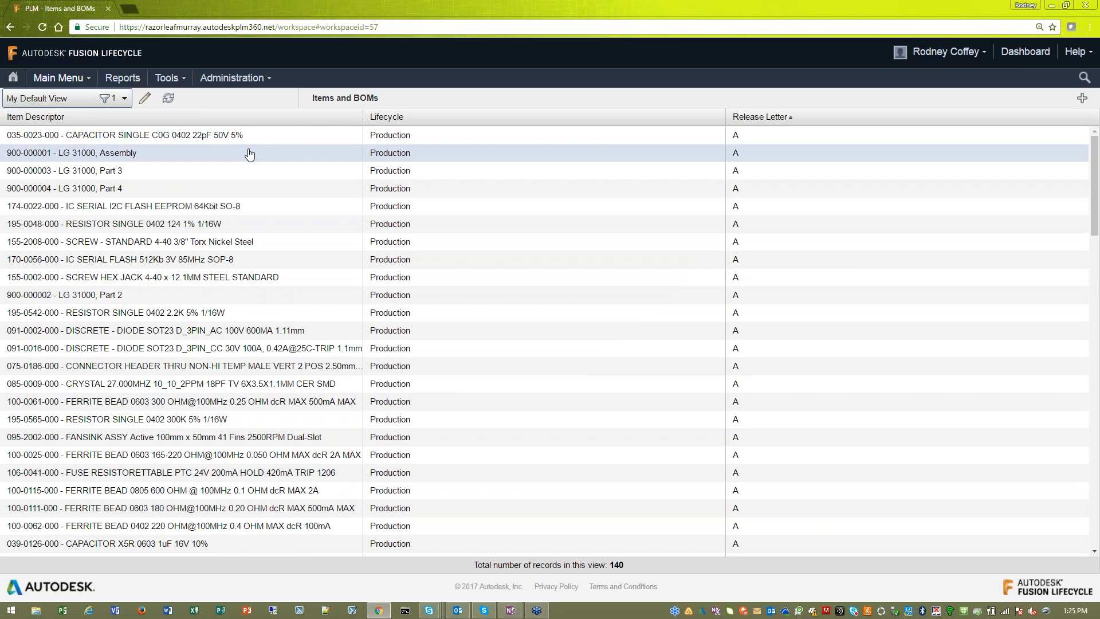
{"action": "left_click", "coordinate": [249, 158]}
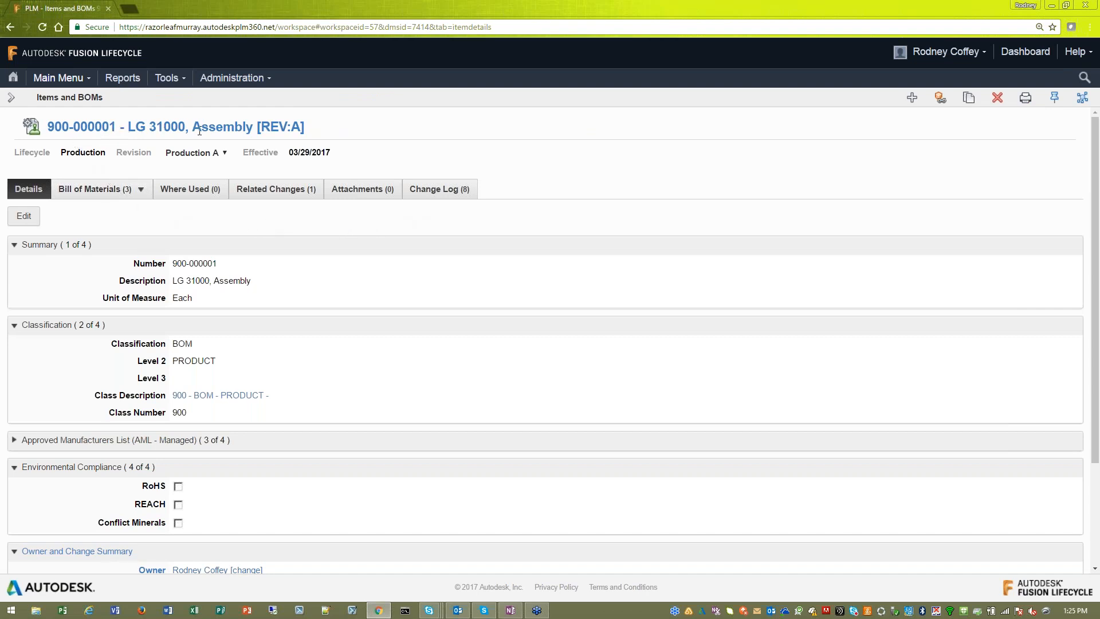
{"action": "left_click", "coordinate": [10, 98]}
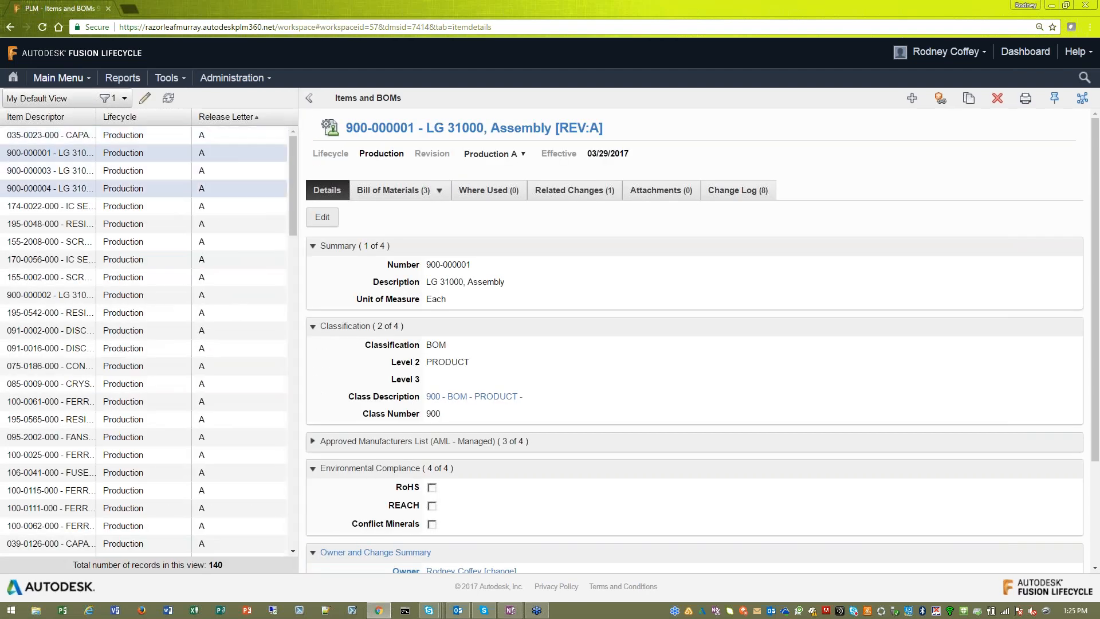
{"action": "left_click", "coordinate": [308, 98]}
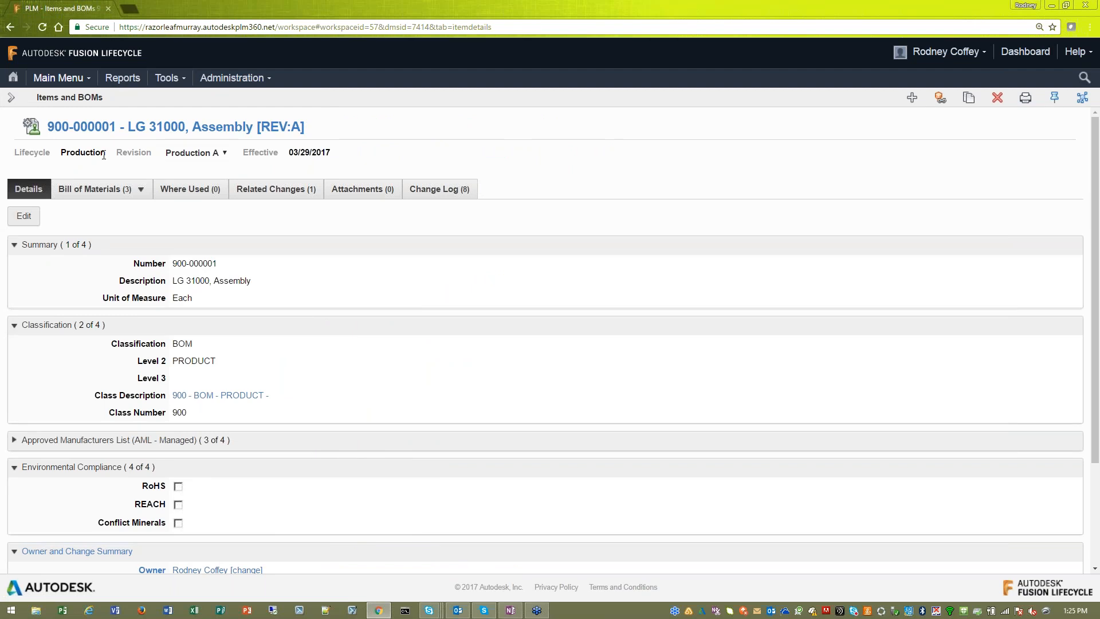
- Check the assembly's lifecycle and available revisions, keeping Production A selected
{"action": "left_click_drag", "start_coordinate": [106, 153], "coordinate": [61, 154]}
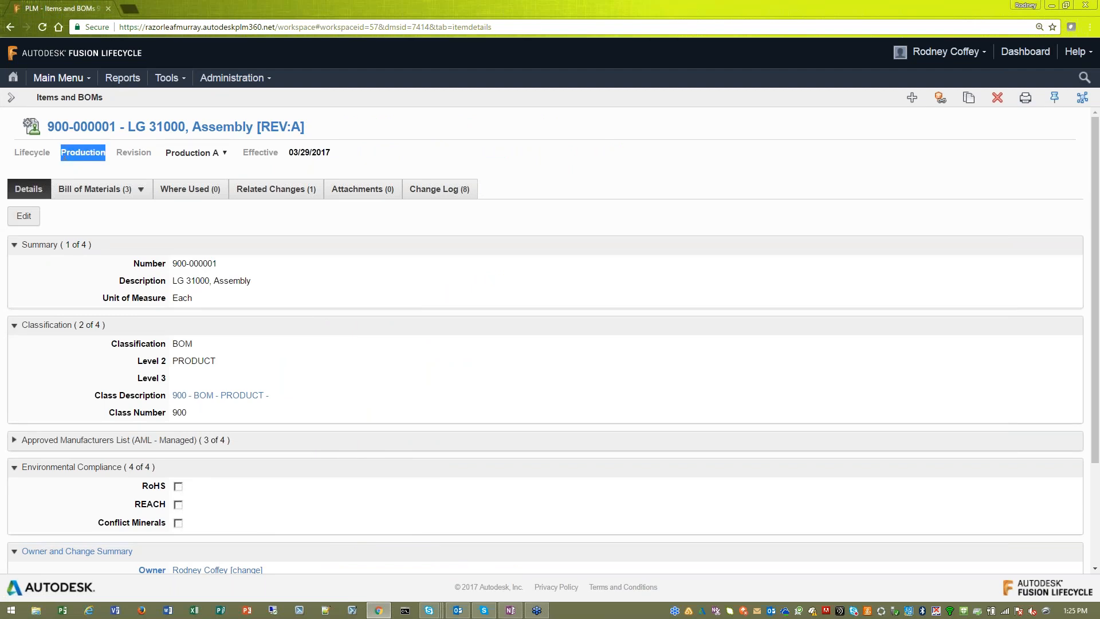
{"action": "left_click", "coordinate": [215, 159]}
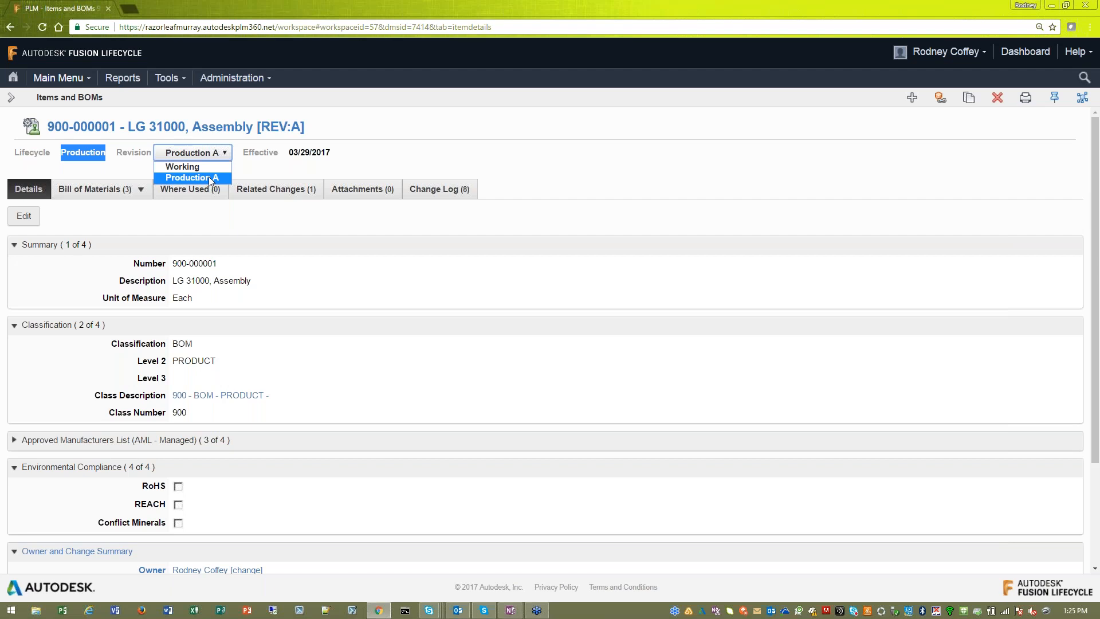
{"action": "left_click", "coordinate": [222, 175]}
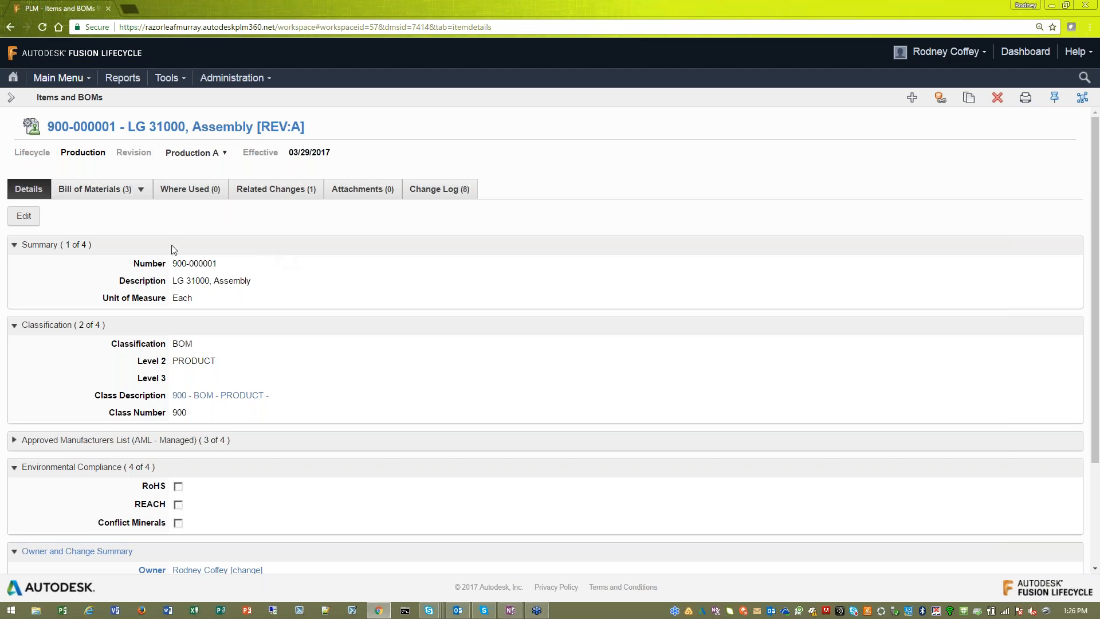
- Put the assembly's details into edit mode and examine its number, description and unit of measure options
{"action": "scroll", "coordinate": [201, 255], "scroll_direction": "down", "scroll_amount": 1}
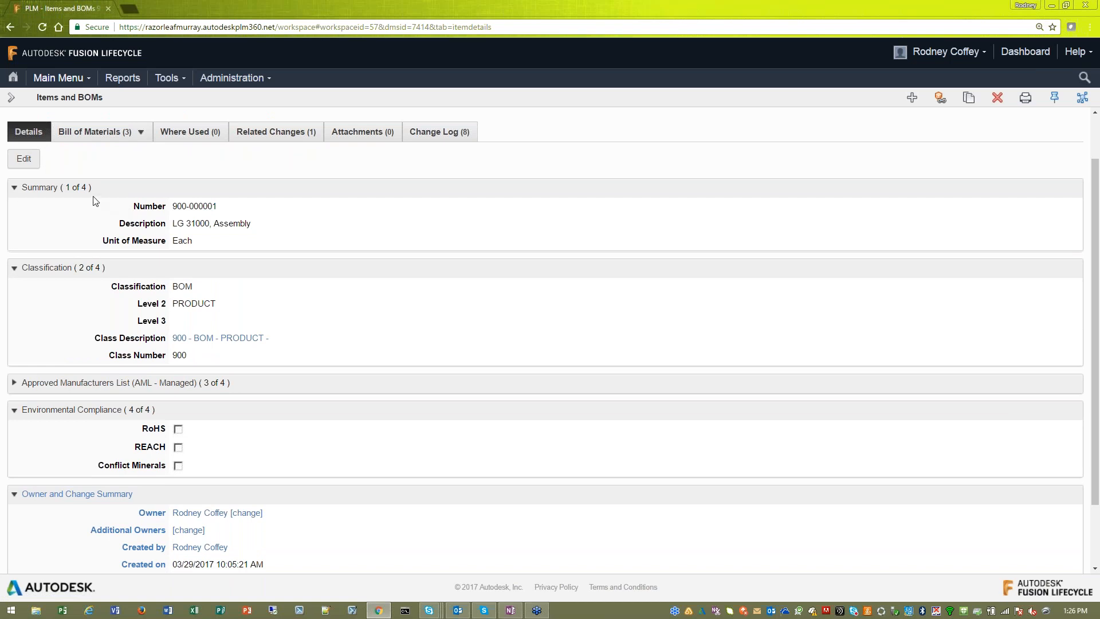
{"action": "left_click", "coordinate": [24, 159]}
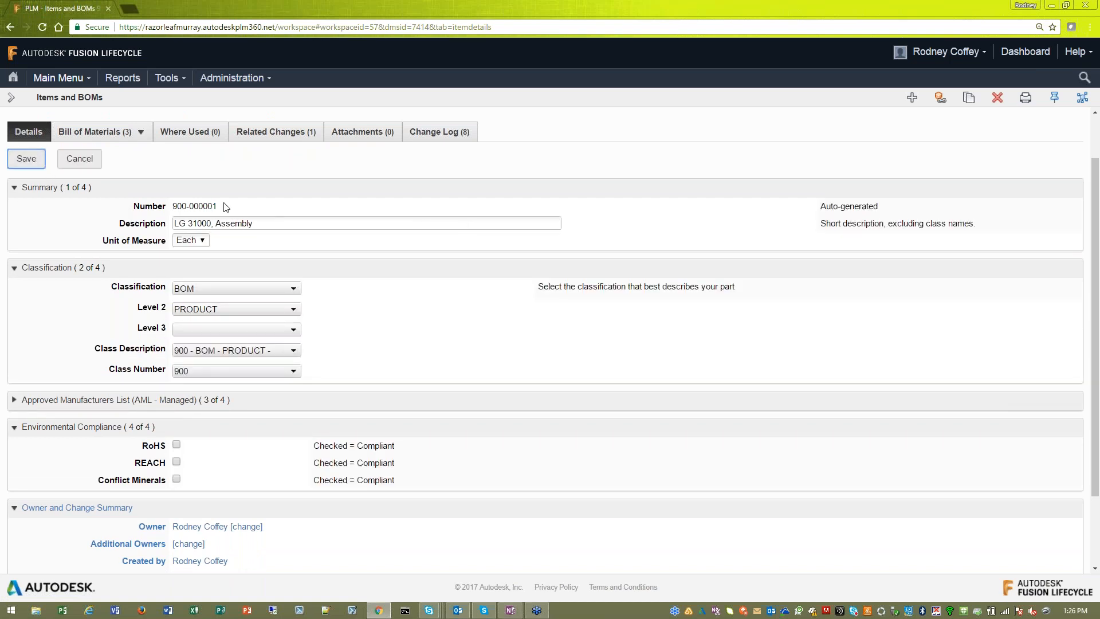
{"action": "left_click_drag", "start_coordinate": [221, 206], "coordinate": [178, 207]}
{"action": "left_click", "coordinate": [270, 226]}
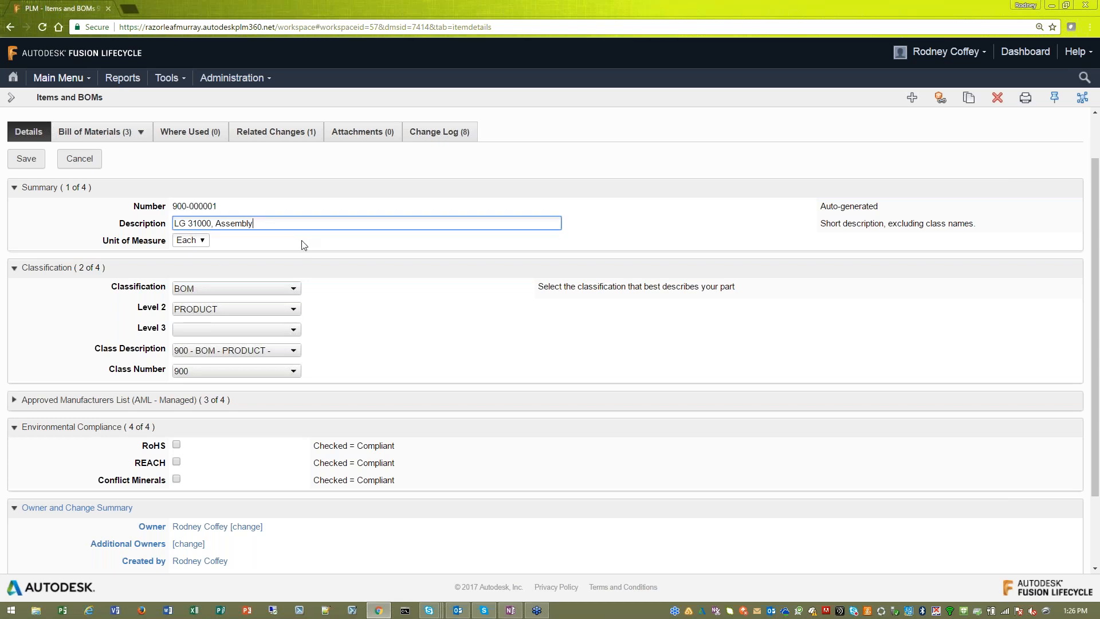
{"action": "left_click", "coordinate": [214, 241]}
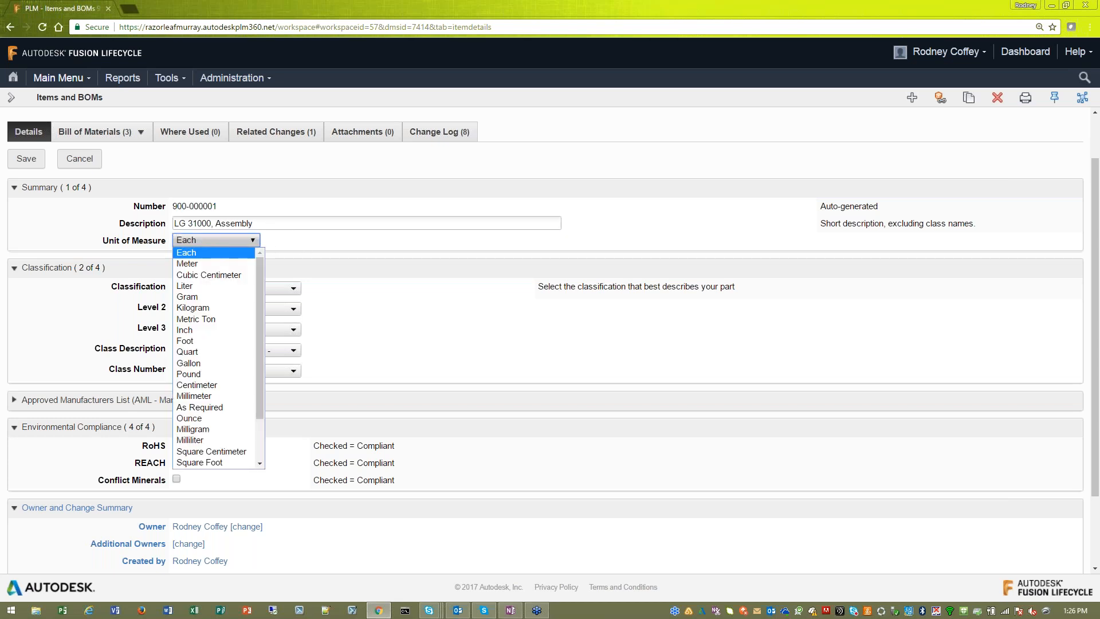
{"action": "mouse_move", "coordinate": [259, 264]}
{"action": "left_mouse_down"}
{"action": "mouse_move", "coordinate": [263, 303]}
{"action": "mouse_move", "coordinate": [263, 259]}
{"action": "left_mouse_up"}
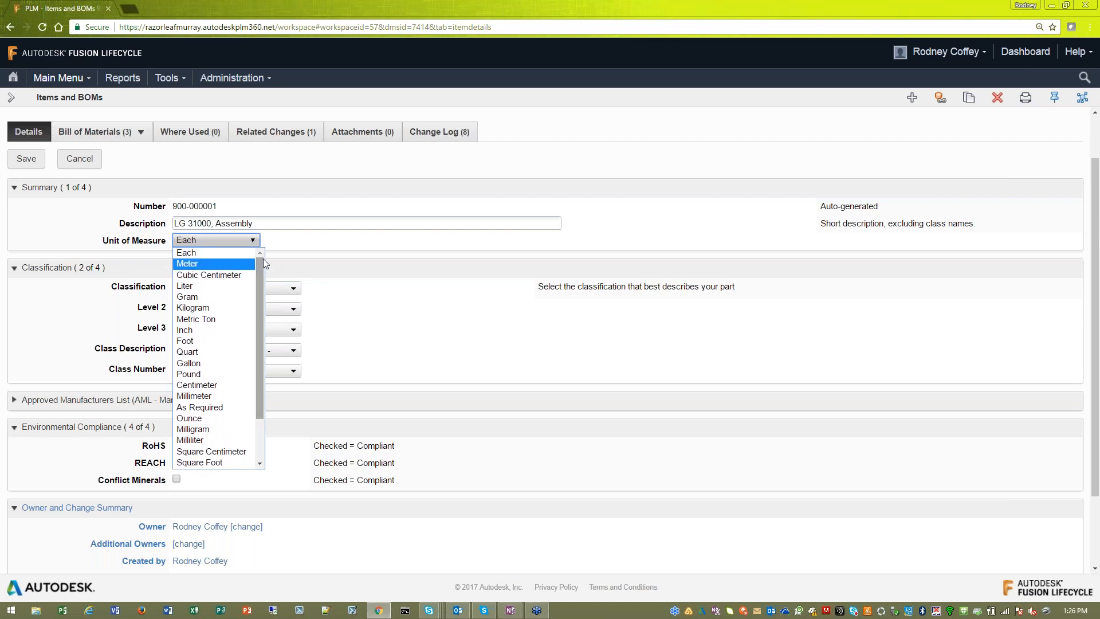
{"action": "left_click", "coordinate": [264, 259]}
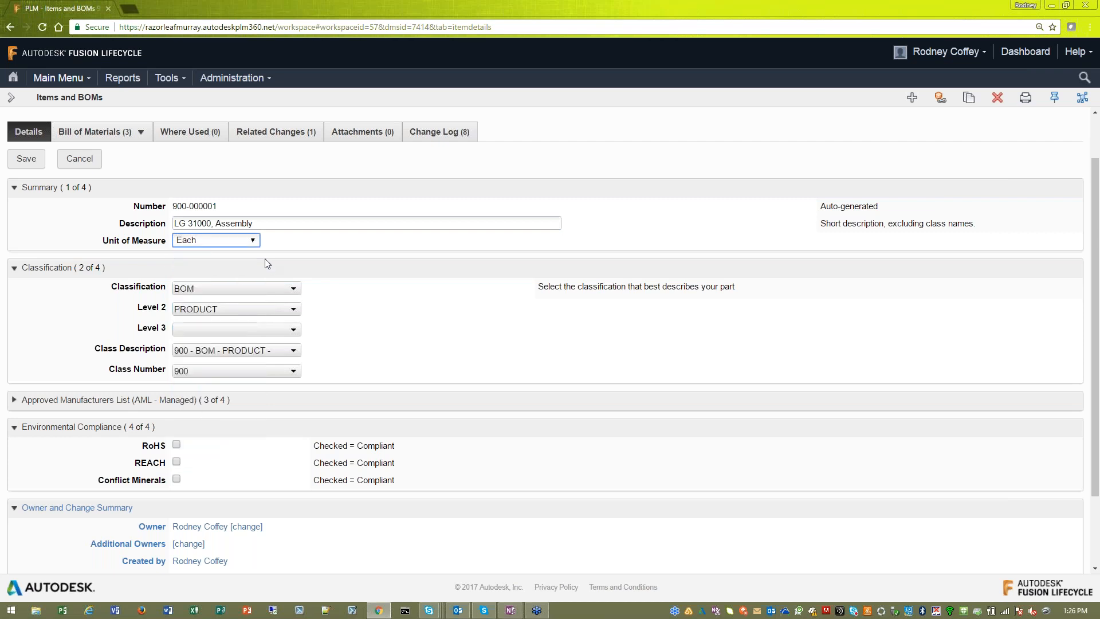
{"action": "left_click", "coordinate": [291, 247]}
- Expand the Approved Manufacturers List, review the preference options for the first row, and collapse the section
{"action": "left_click", "coordinate": [71, 400]}
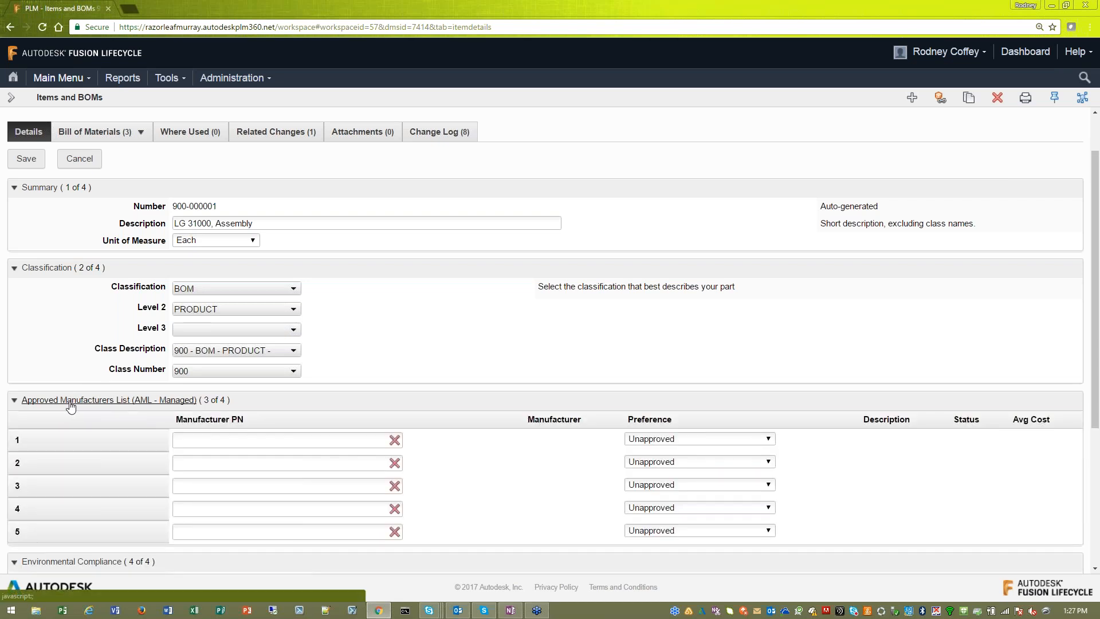
{"action": "scroll", "coordinate": [383, 380], "scroll_direction": "down", "scroll_amount": 1}
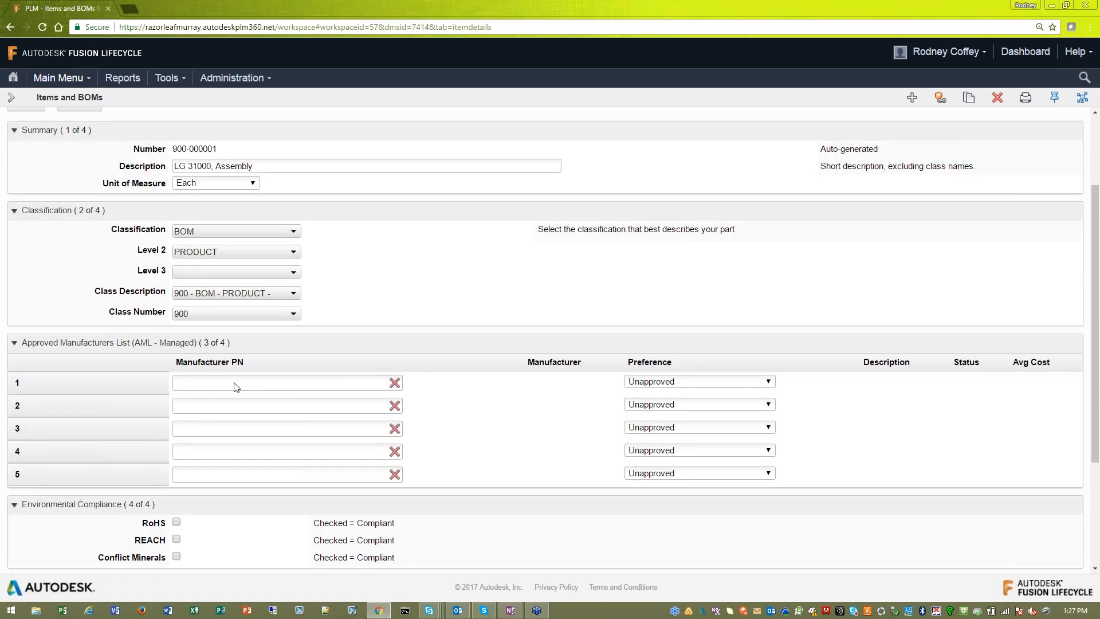
{"action": "left_click", "coordinate": [665, 383]}
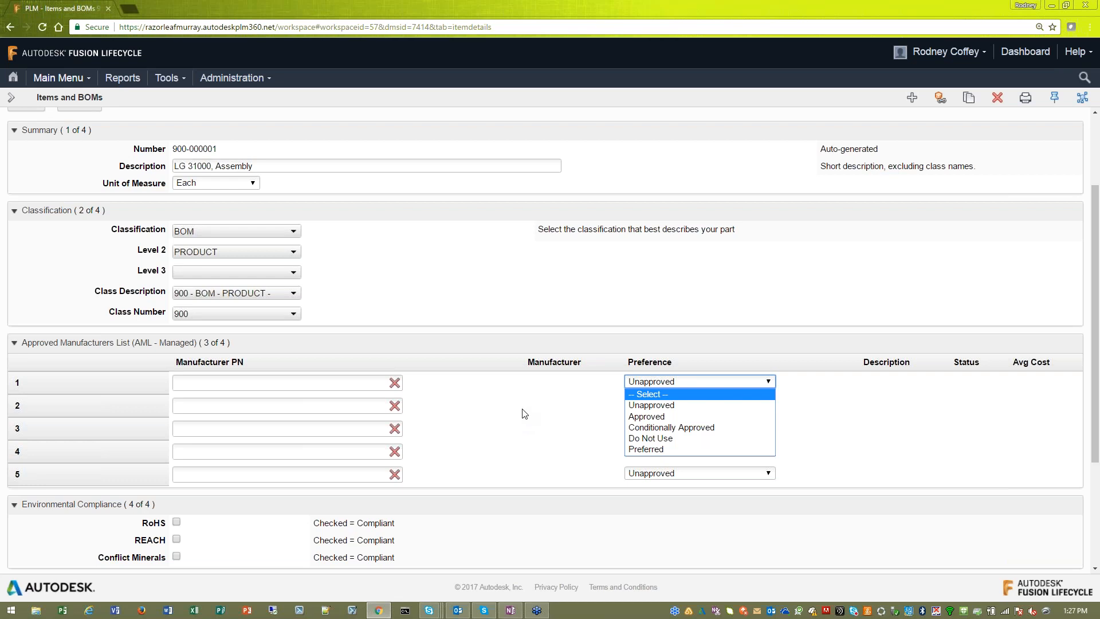
{"action": "left_click", "coordinate": [138, 344]}
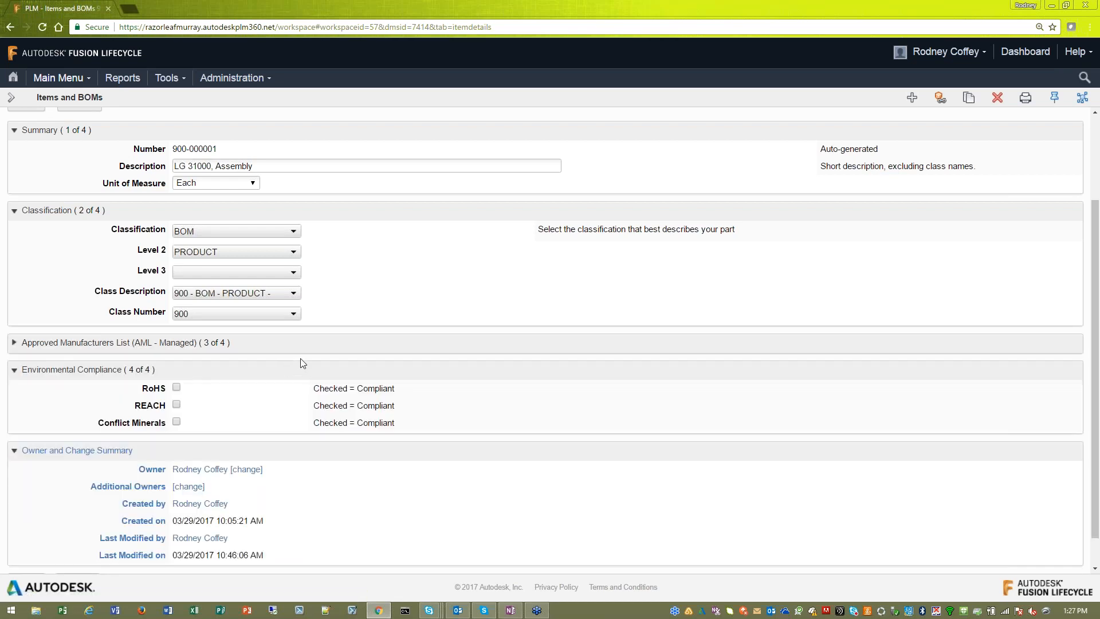
- Review the Environmental Compliance options and cancel editing the assembly's details
{"action": "left_click", "coordinate": [175, 404]}
{"action": "scroll", "coordinate": [590, 344], "scroll_direction": "up", "scroll_amount": 2}
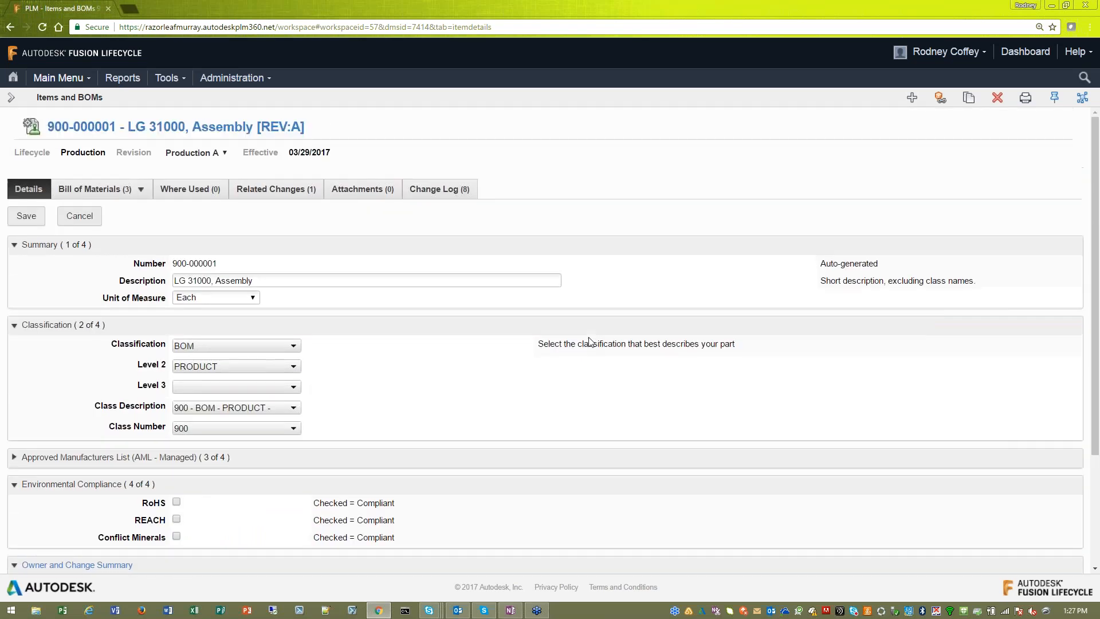
{"action": "left_click", "coordinate": [71, 219]}
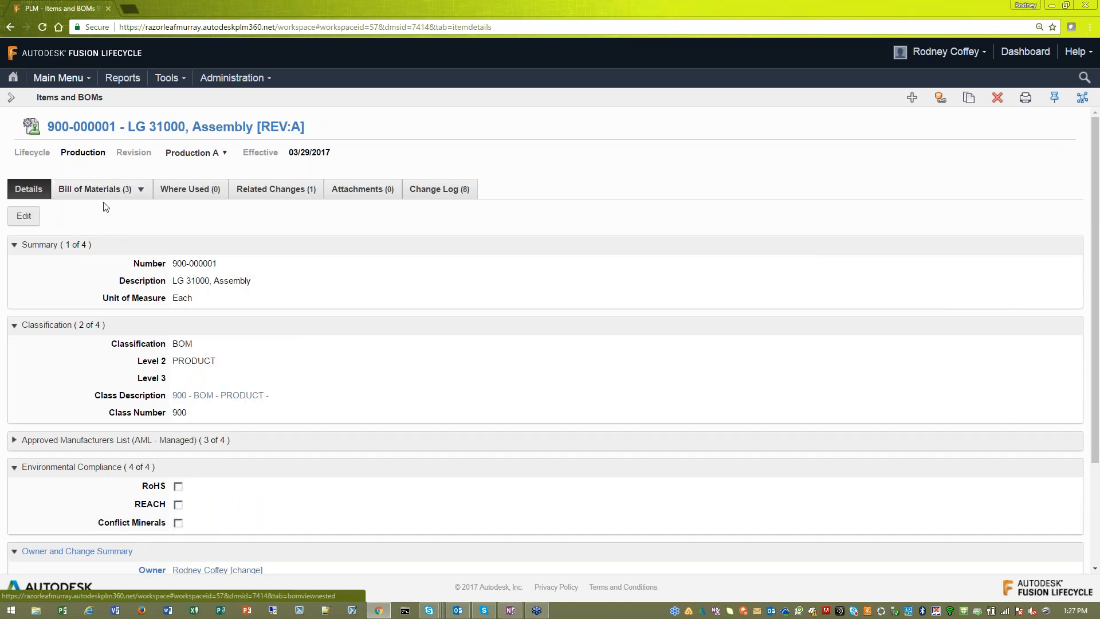
- Show the assembly's nested bill of materials and widen the Descriptor column so each item name fits on one line
{"action": "left_click_drag", "start_coordinate": [260, 290], "coordinate": [211, 281]}
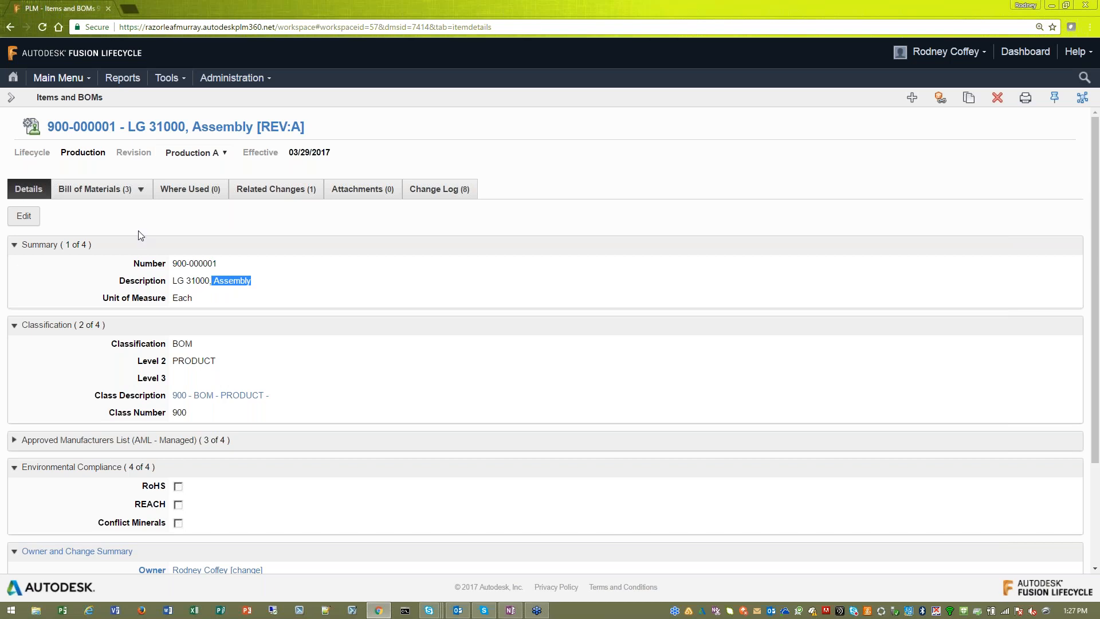
{"action": "left_click", "coordinate": [113, 194]}
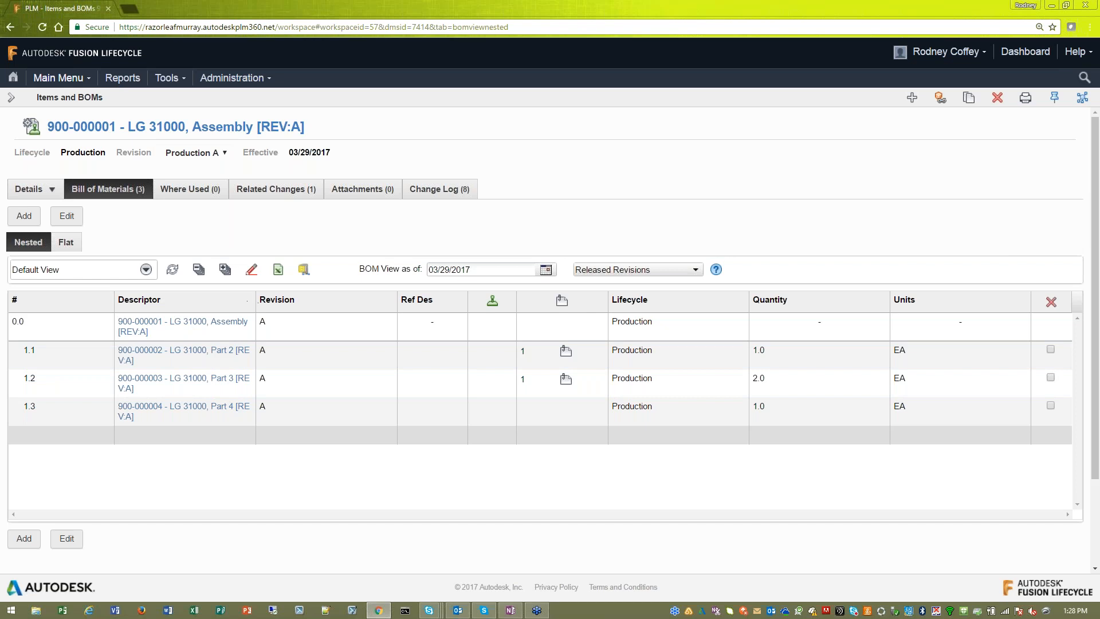
{"action": "left_click_drag", "start_coordinate": [255, 299], "coordinate": [315, 344]}
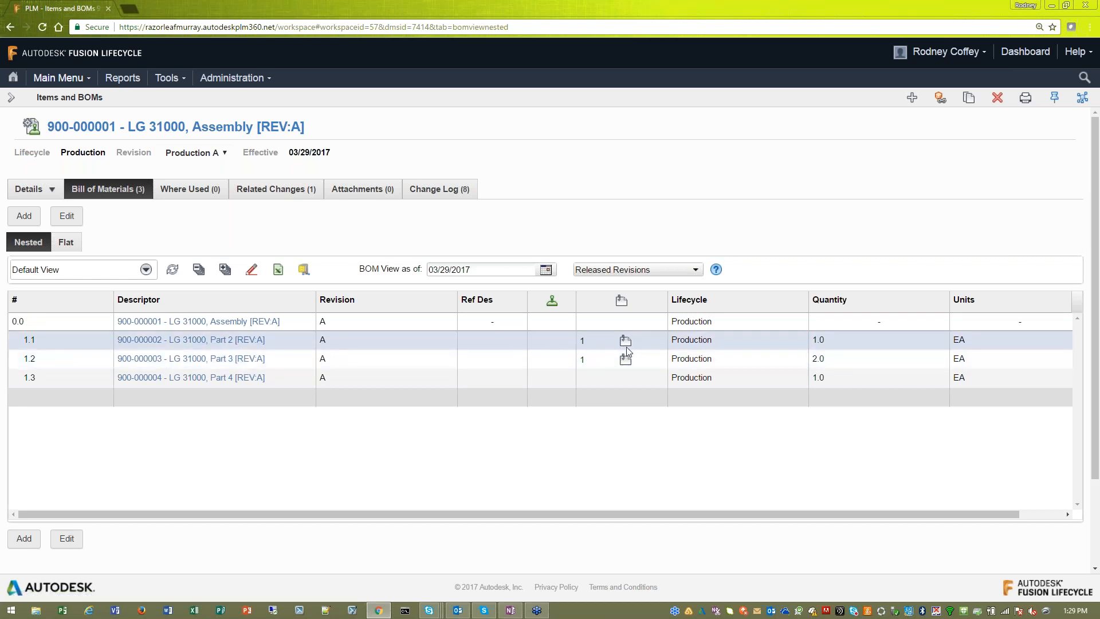
- Open the 900-000002 - LG 31000, Part 2 item from the bill of materials in a new browser tab and check its description
{"action": "right_click", "coordinate": [247, 341]}
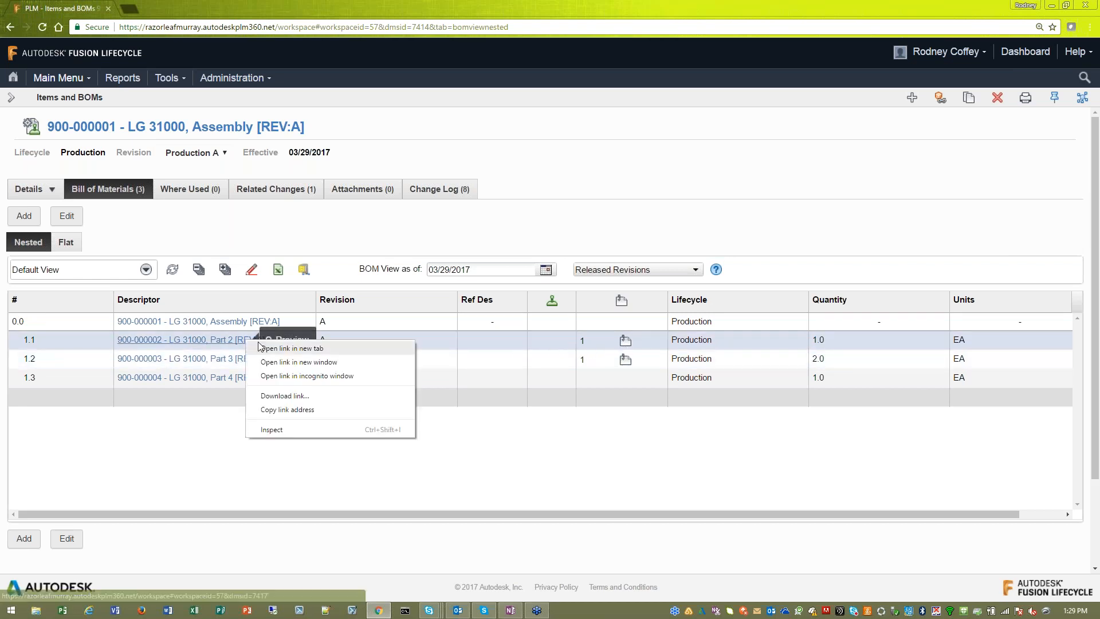
{"action": "left_click", "coordinate": [273, 348]}
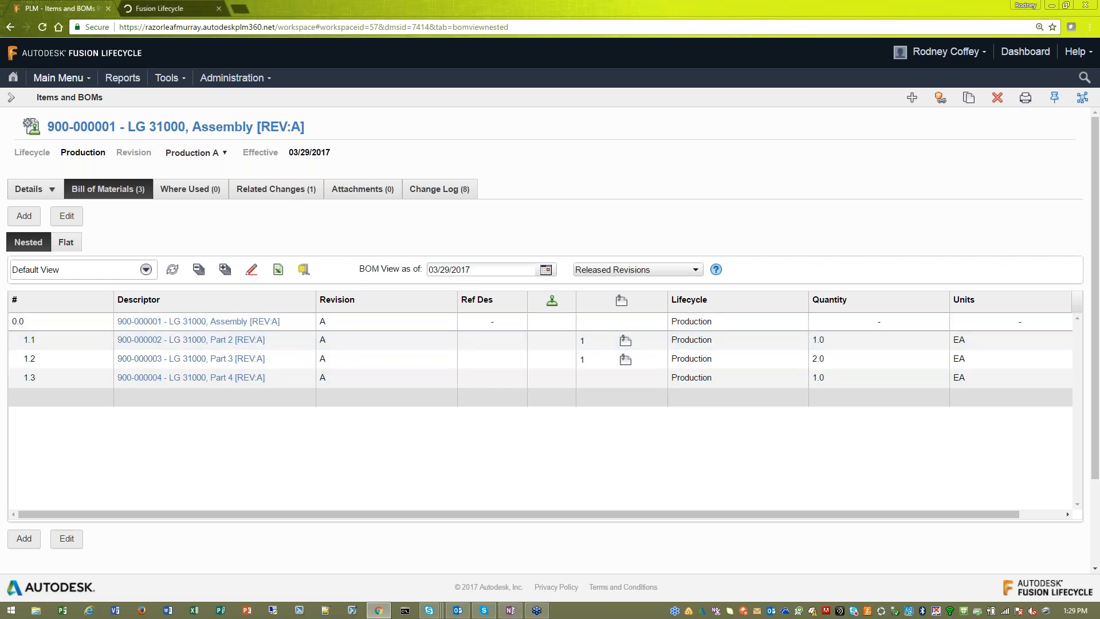
{"action": "left_click", "coordinate": [166, 8]}
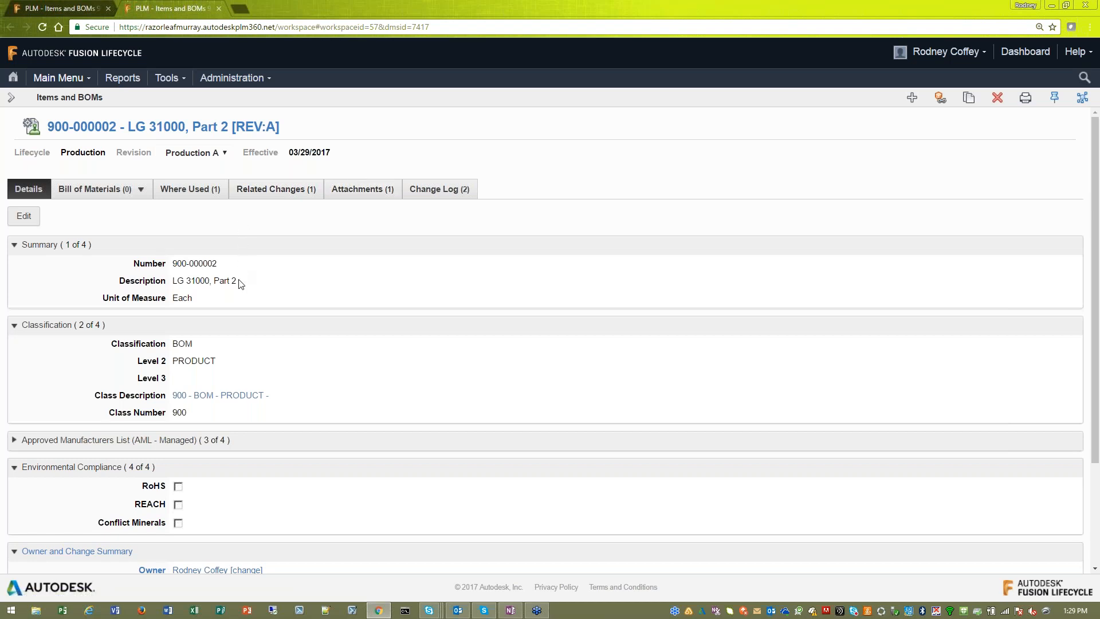
{"action": "left_click_drag", "start_coordinate": [240, 281], "coordinate": [175, 280]}
- View the details of Part 2's attached specification file and return to the assembly's bill of materials
{"action": "left_click", "coordinate": [359, 190]}
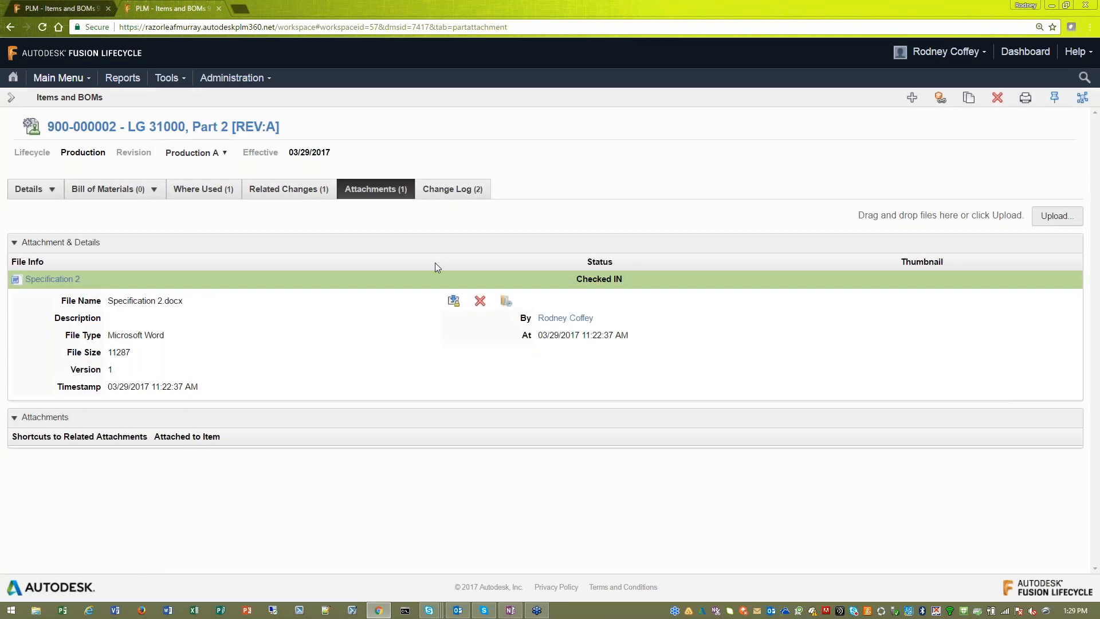
{"action": "left_click_drag", "start_coordinate": [122, 301], "coordinate": [174, 301]}
{"action": "left_click", "coordinate": [60, 8]}
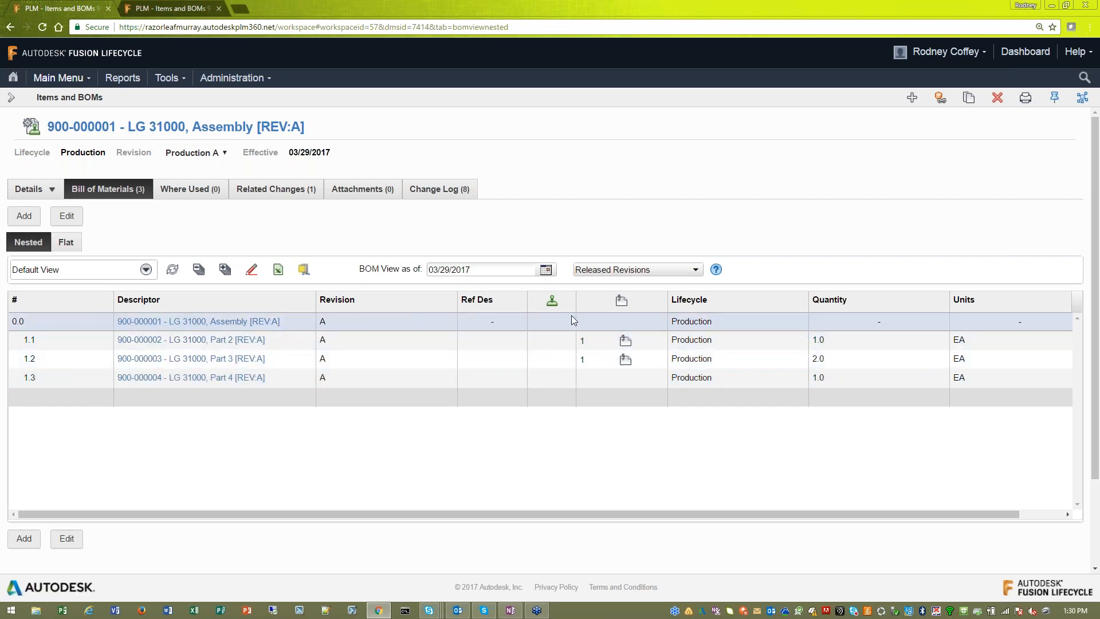
- View the assembly's bill of materials in the Environmental Compliance view and the Export view, examining the Export view's full range of columns
{"action": "left_click", "coordinate": [146, 271]}
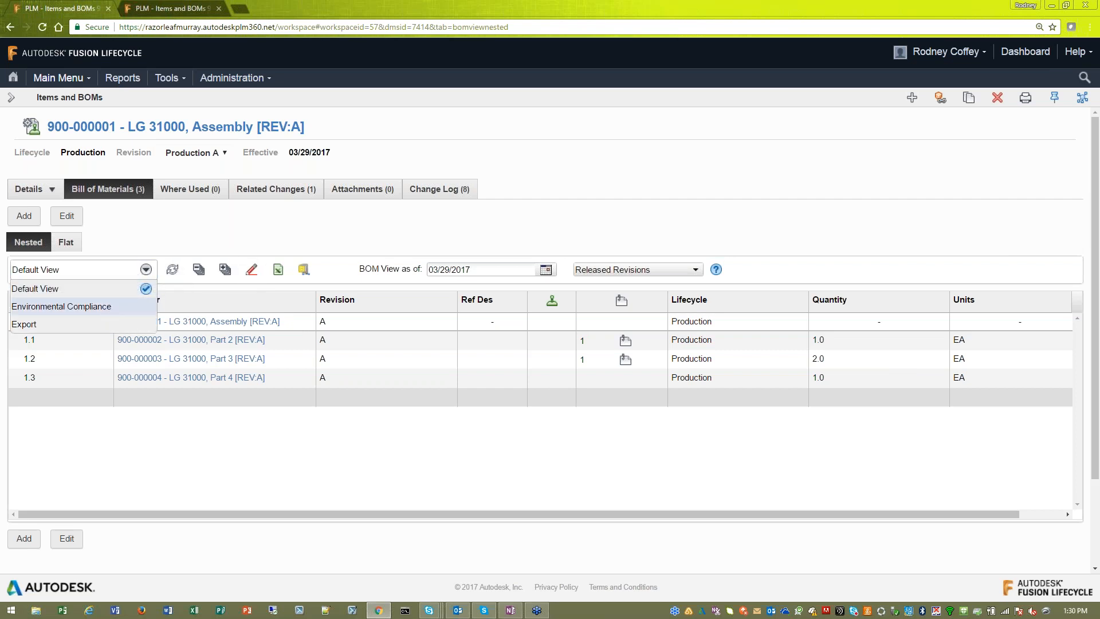
{"action": "left_click", "coordinate": [112, 309]}
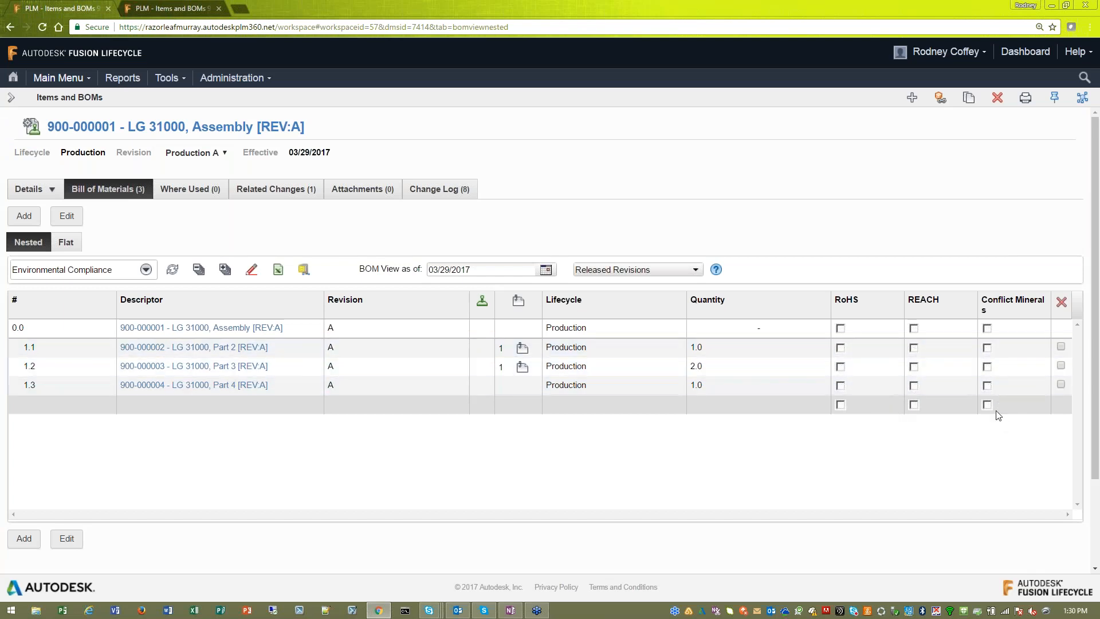
{"action": "left_click", "coordinate": [147, 274]}
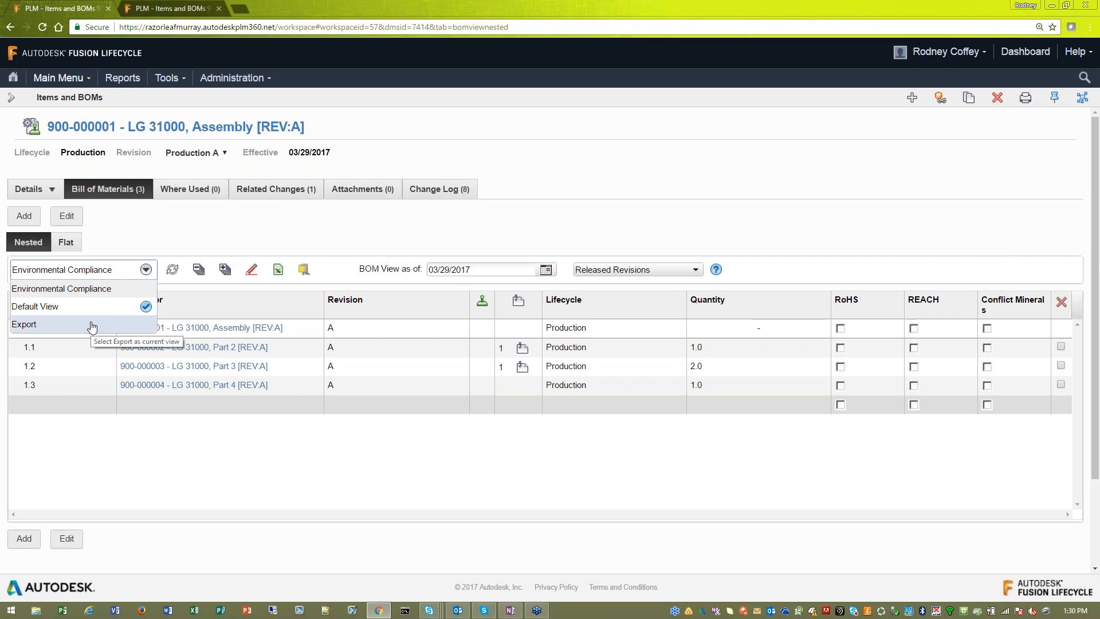
{"action": "left_click", "coordinate": [52, 326]}
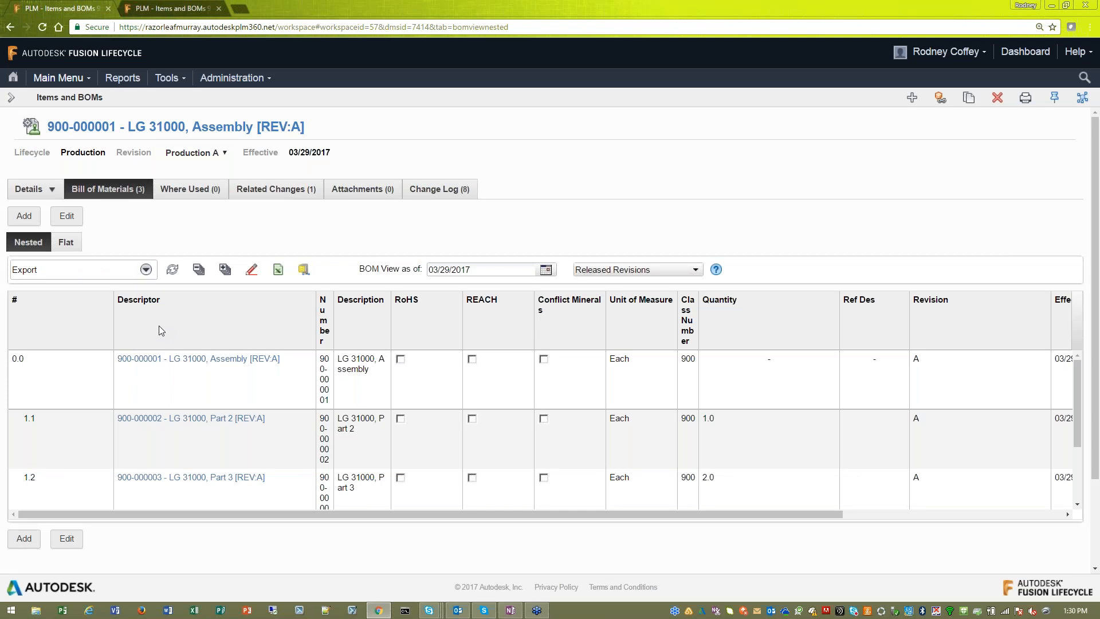
{"action": "left_click_drag", "start_coordinate": [286, 517], "coordinate": [606, 523]}
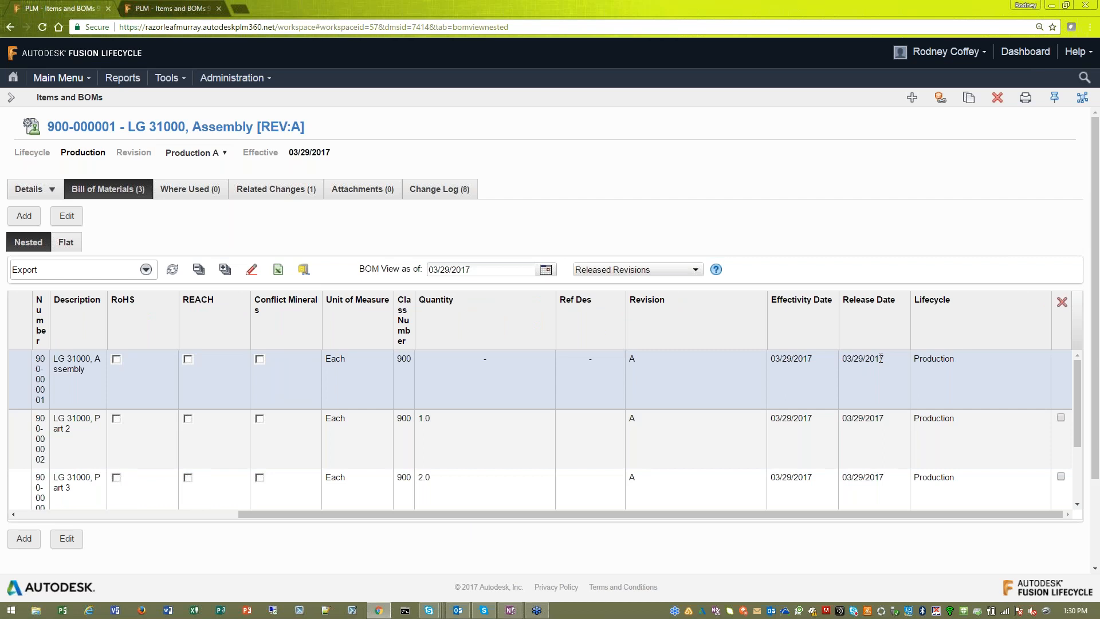
{"action": "left_click_drag", "start_coordinate": [823, 514], "coordinate": [621, 528]}
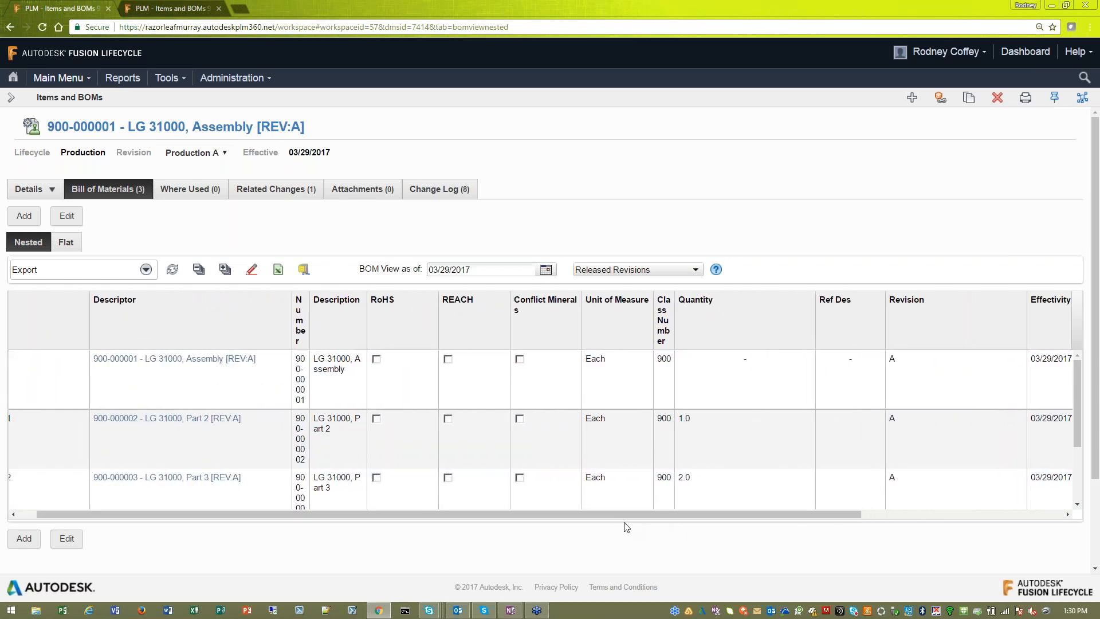
- Restore the bill of materials to Default View and check its flat listing before returning to the nested one
{"action": "left_click", "coordinate": [146, 269]}
{"action": "left_click", "coordinate": [40, 306]}
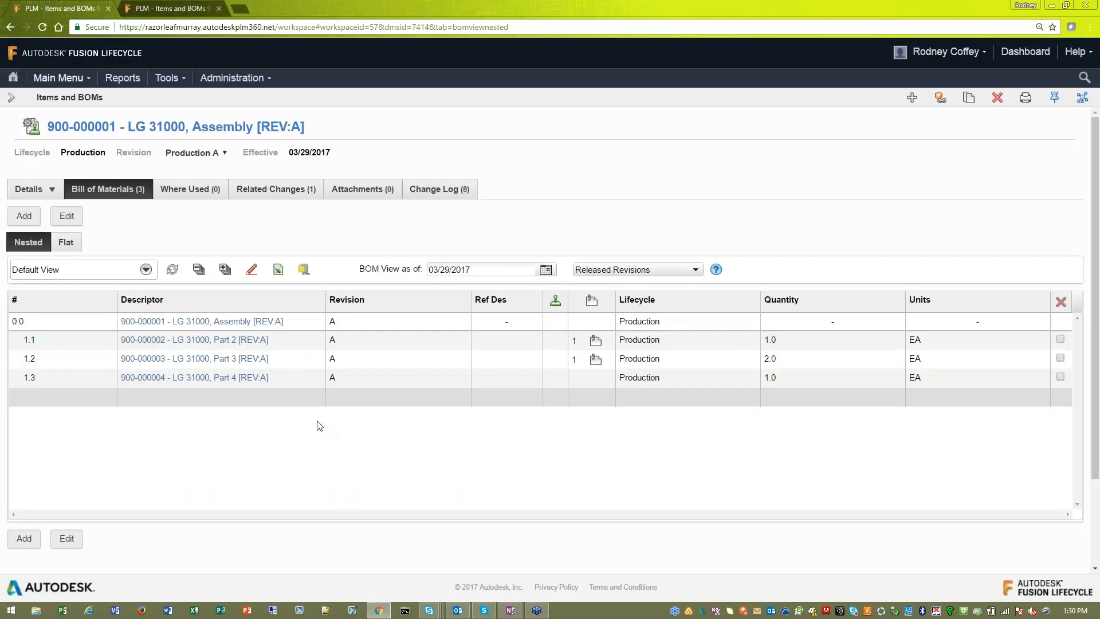
{"action": "left_click", "coordinate": [66, 242]}
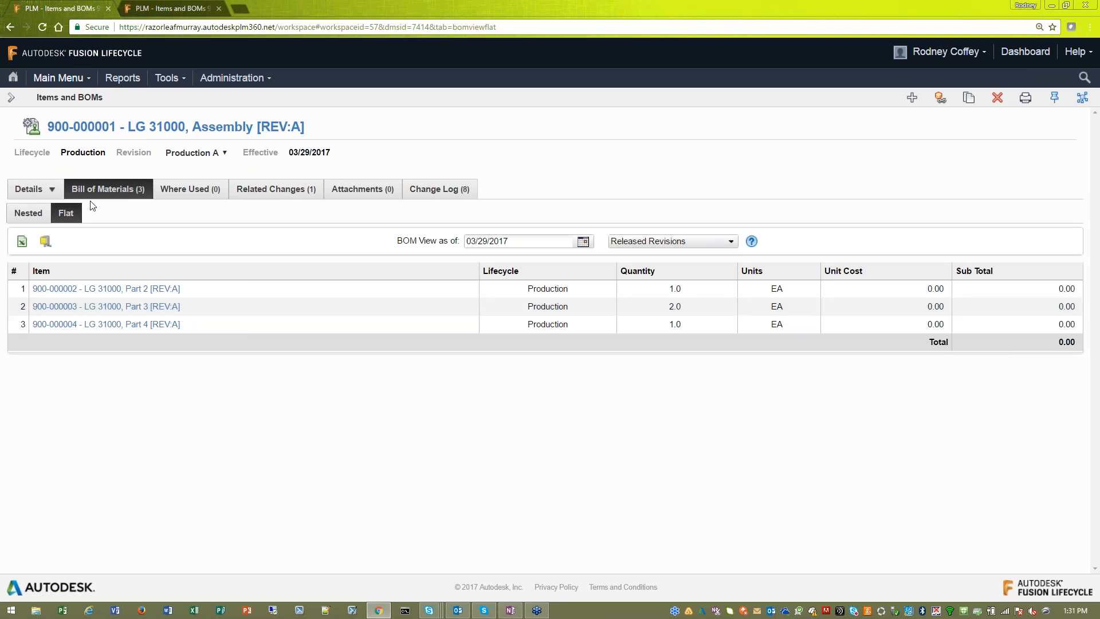
{"action": "left_click", "coordinate": [28, 213]}
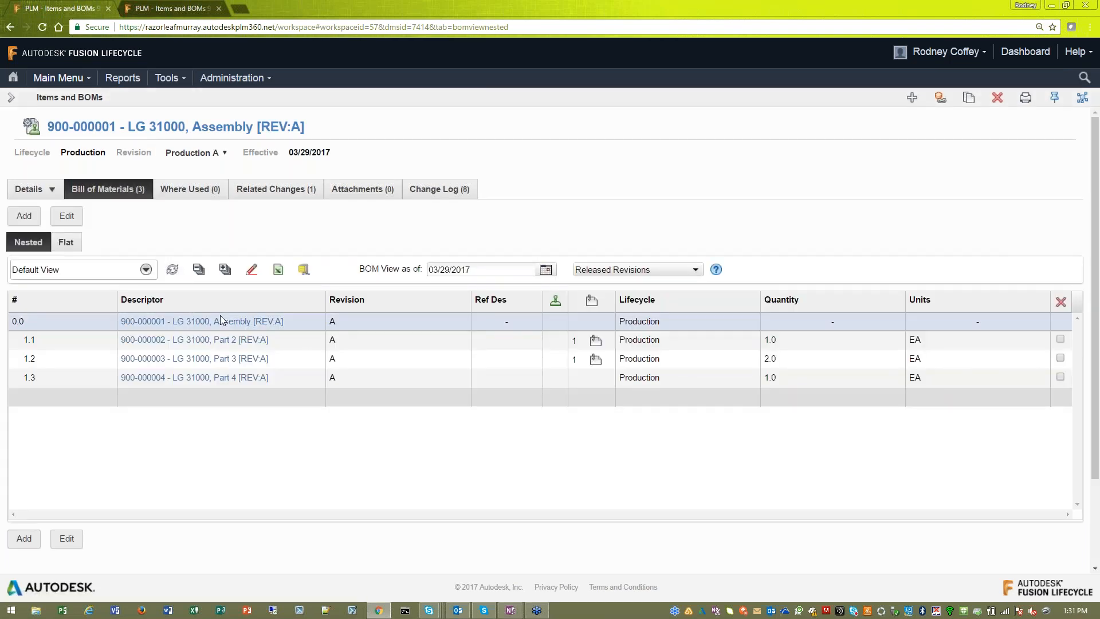
- Export the nested bill of materials to Excel and open the downloaded 900-000001 workbook in a maximized window
{"action": "left_click", "coordinate": [280, 279]}
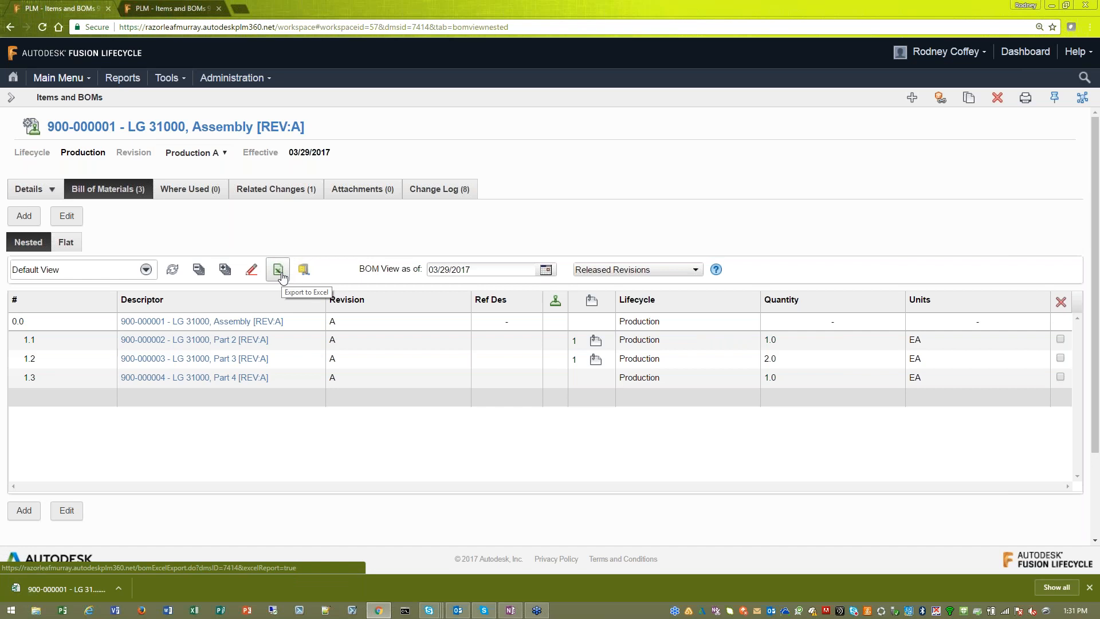
{"action": "left_click", "coordinate": [118, 589]}
{"action": "left_click", "coordinate": [155, 550]}
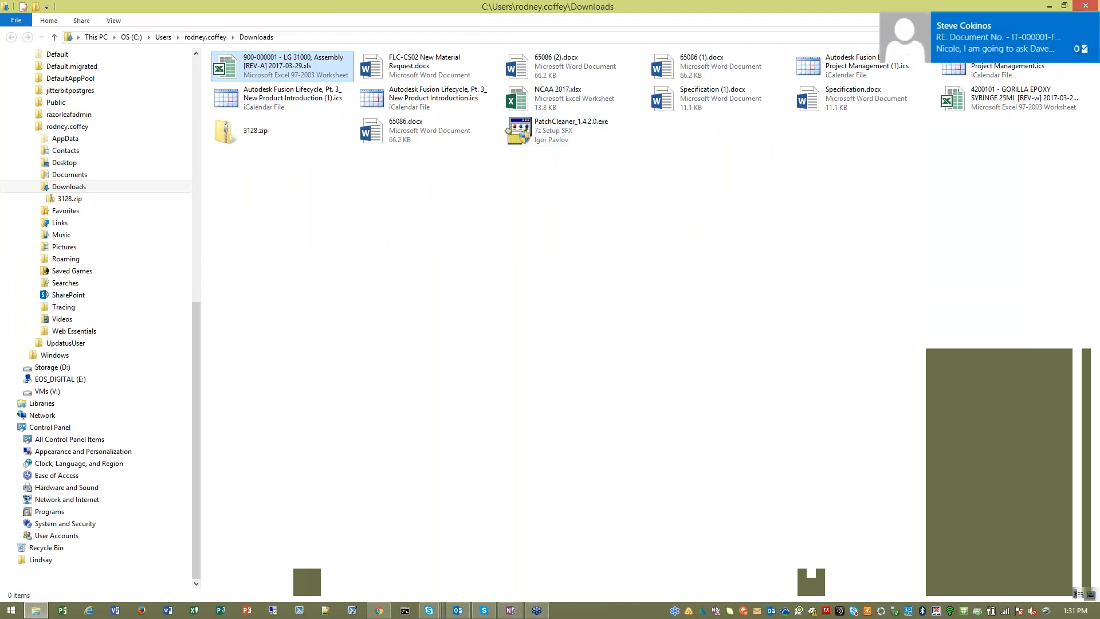
{"action": "left_click", "coordinate": [1049, 6]}
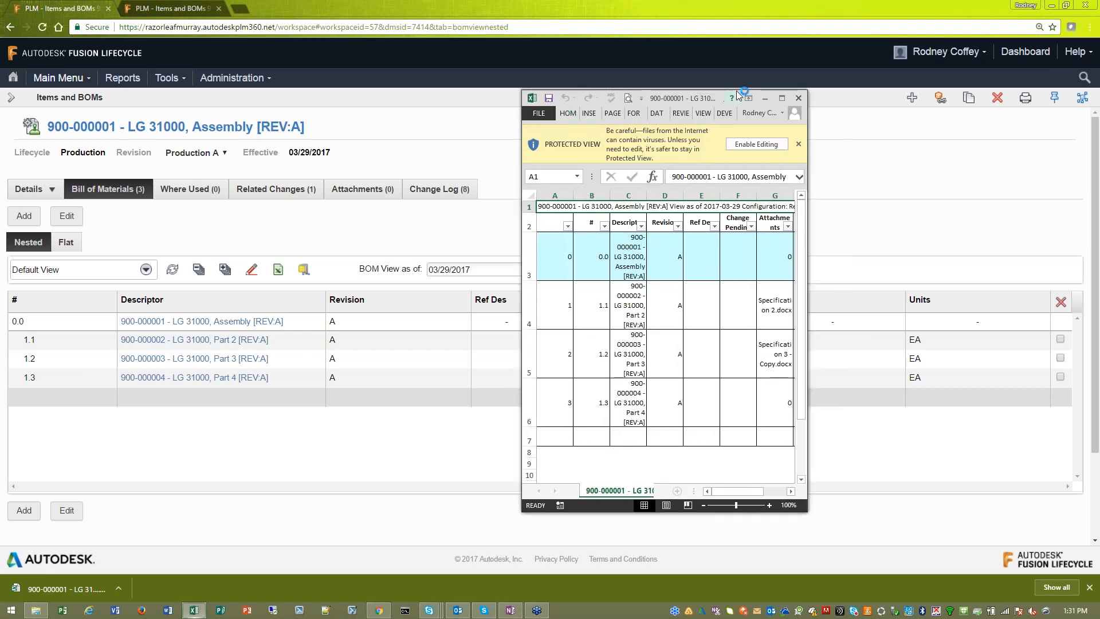
{"action": "left_click_drag", "start_coordinate": [707, 98], "coordinate": [470, 5]}
{"action": "double_click", "coordinate": [469, 5]}
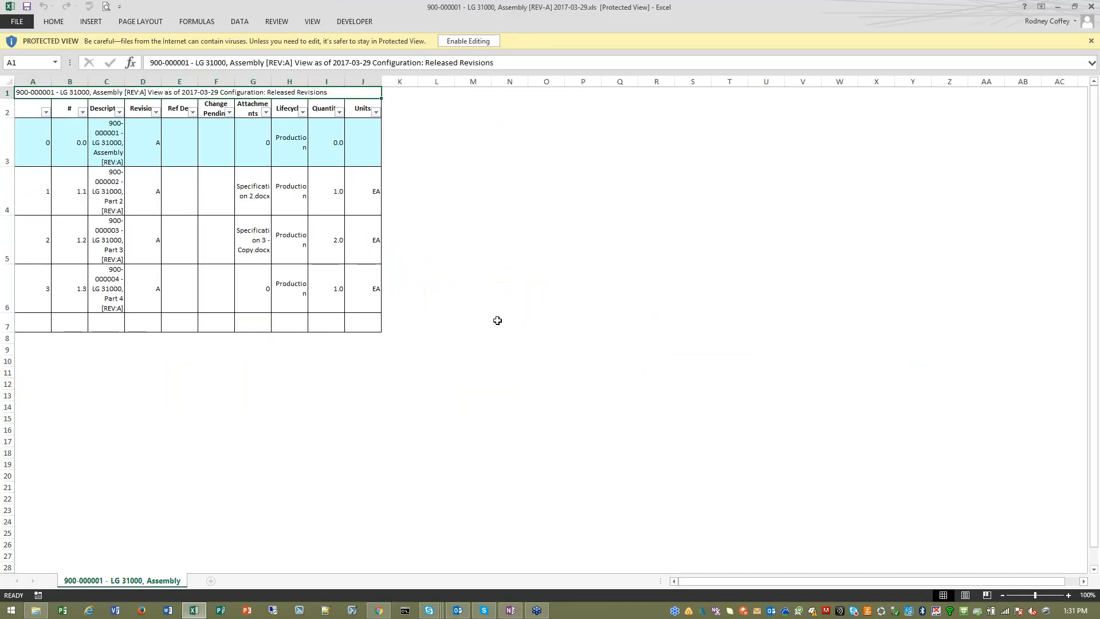
- Fit columns A to J of the exported workbook to their contents, review the rows and close the workbook
{"action": "left_click", "coordinate": [256, 271]}
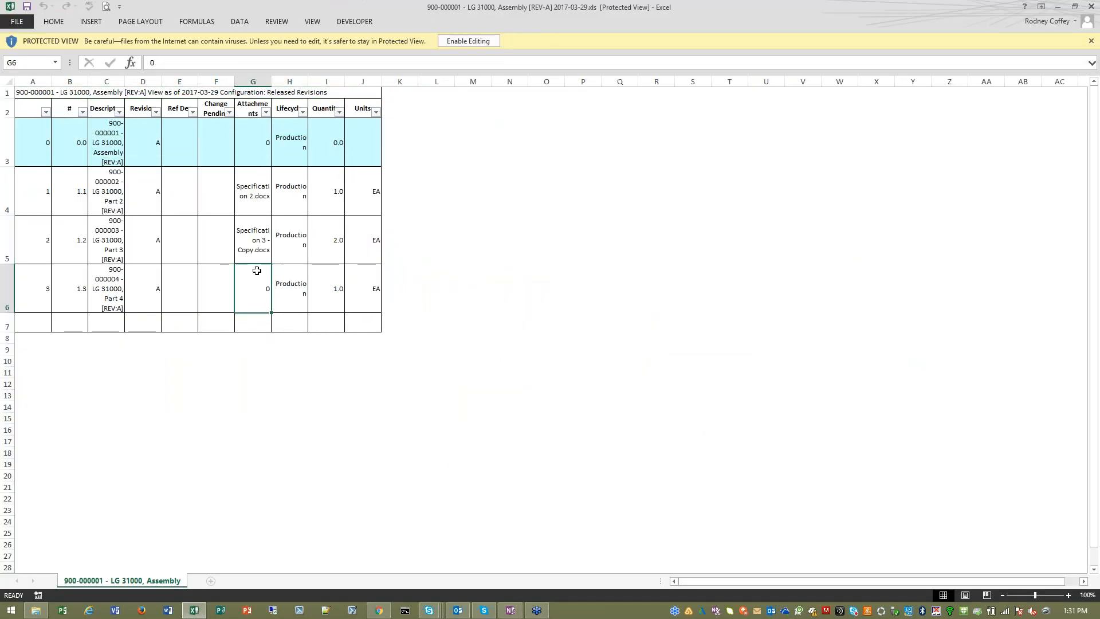
{"action": "left_click", "coordinate": [45, 81]}
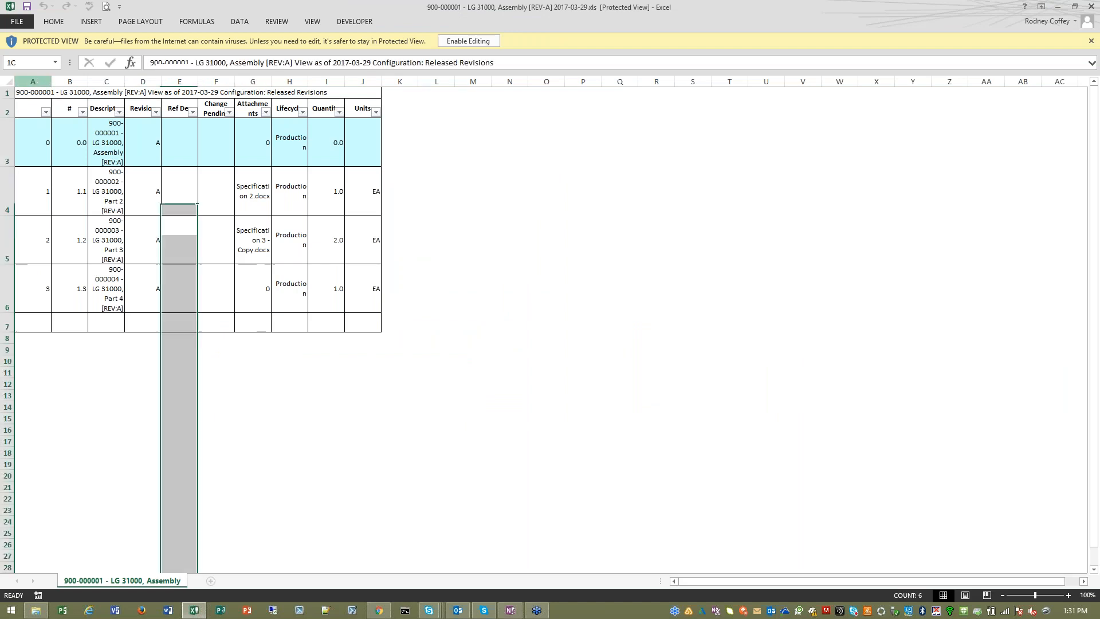
{"action": "left_click", "coordinate": [362, 82], "text": "shift"}
{"action": "double_click", "coordinate": [344, 81]}
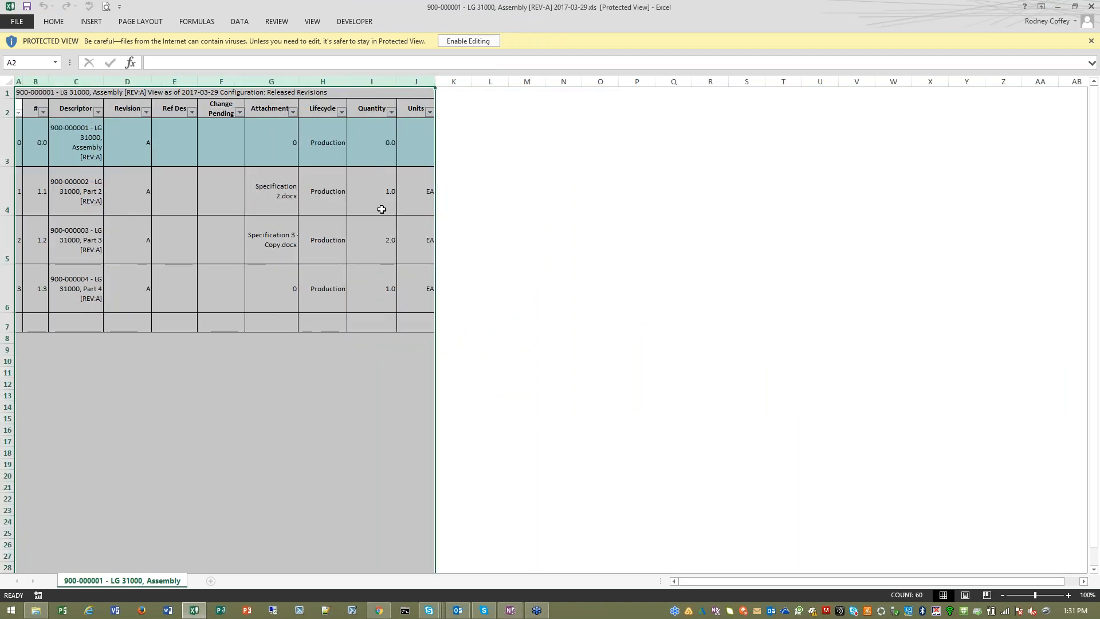
{"action": "left_click", "coordinate": [368, 271]}
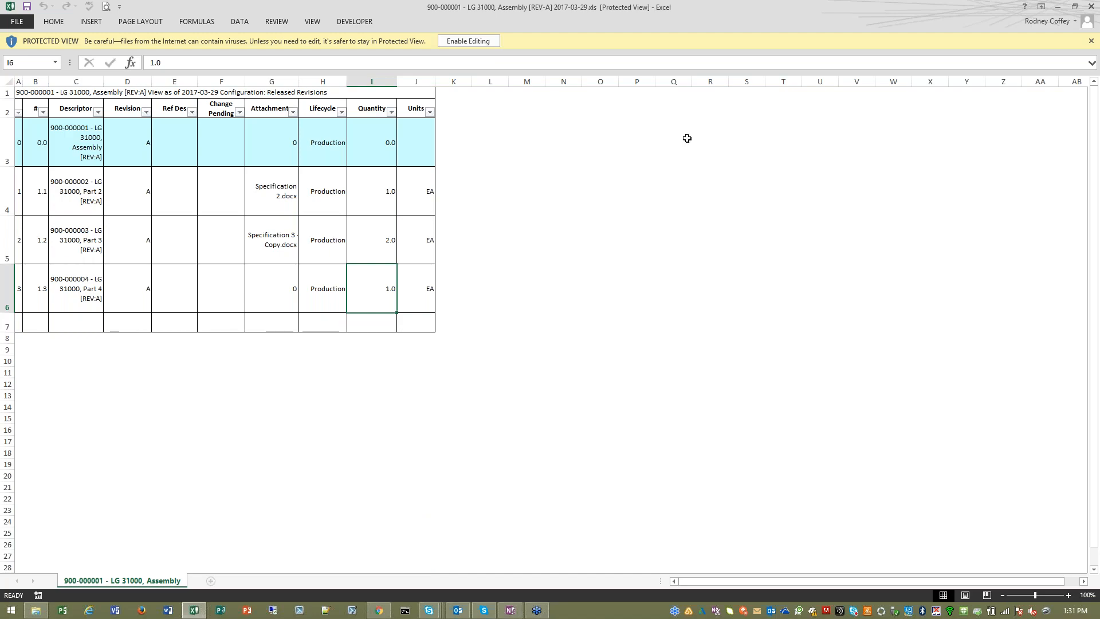
{"action": "left_click", "coordinate": [1091, 6]}
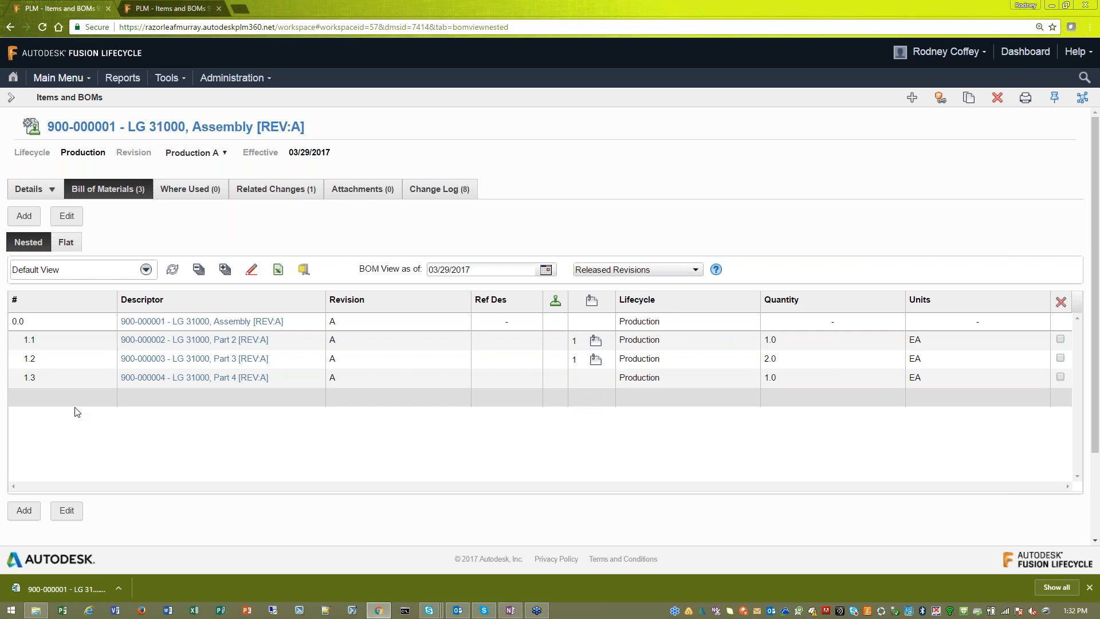
- Download the bill of materials' attachments as 7414.zip, check the specification files inside it and close the folder window
{"action": "left_click", "coordinate": [307, 275]}
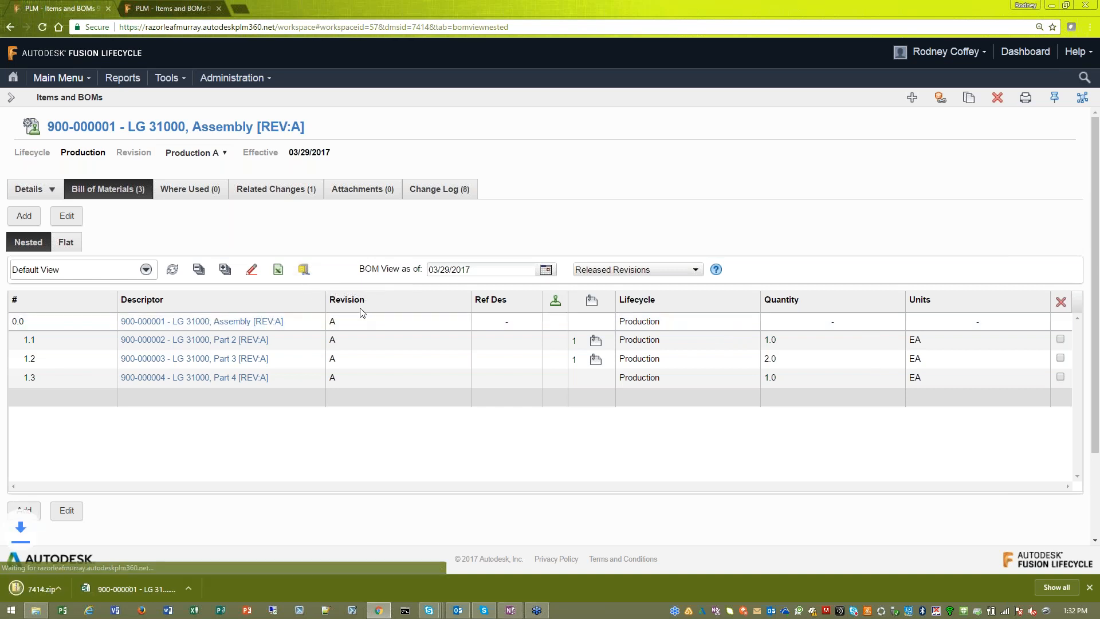
{"action": "left_click", "coordinate": [118, 589]}
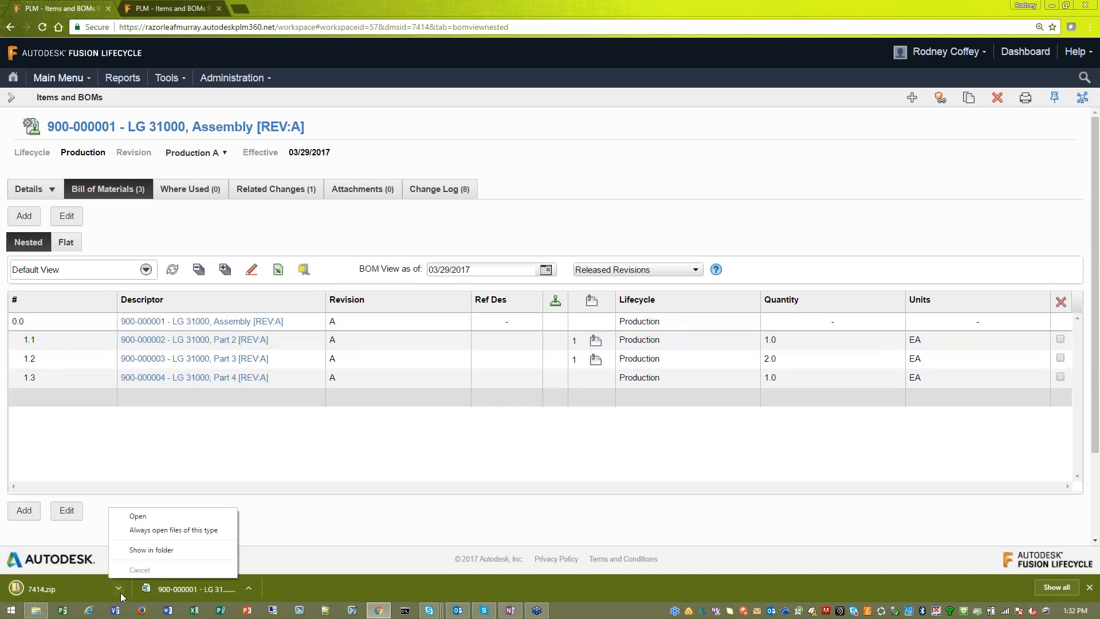
{"action": "left_click", "coordinate": [140, 550]}
{"action": "double_click", "coordinate": [574, 69]}
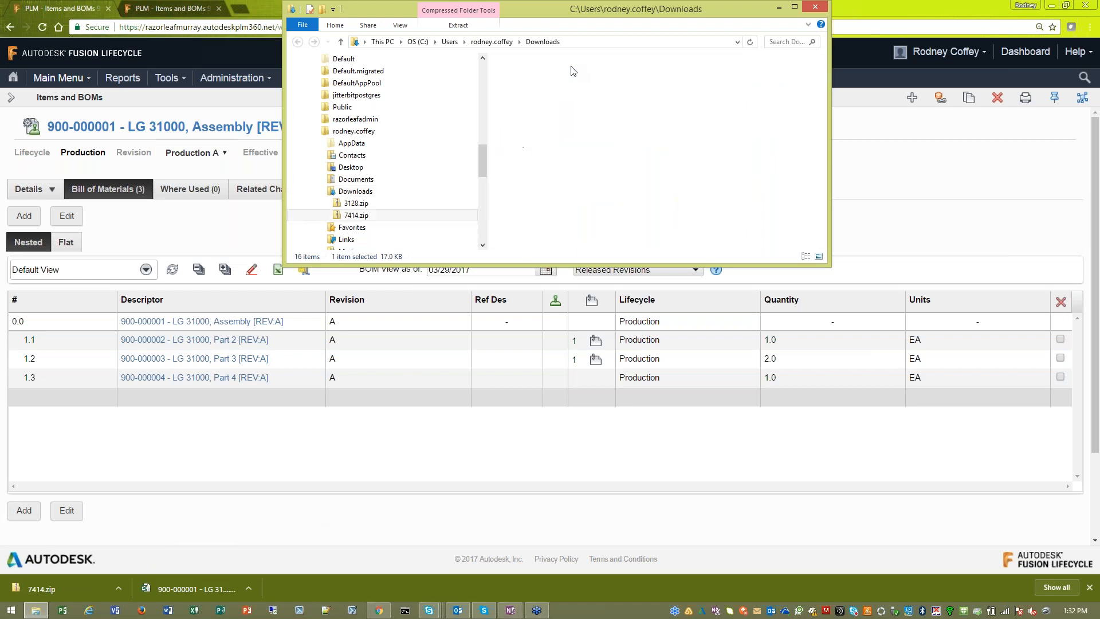
{"action": "left_click", "coordinate": [573, 89]}
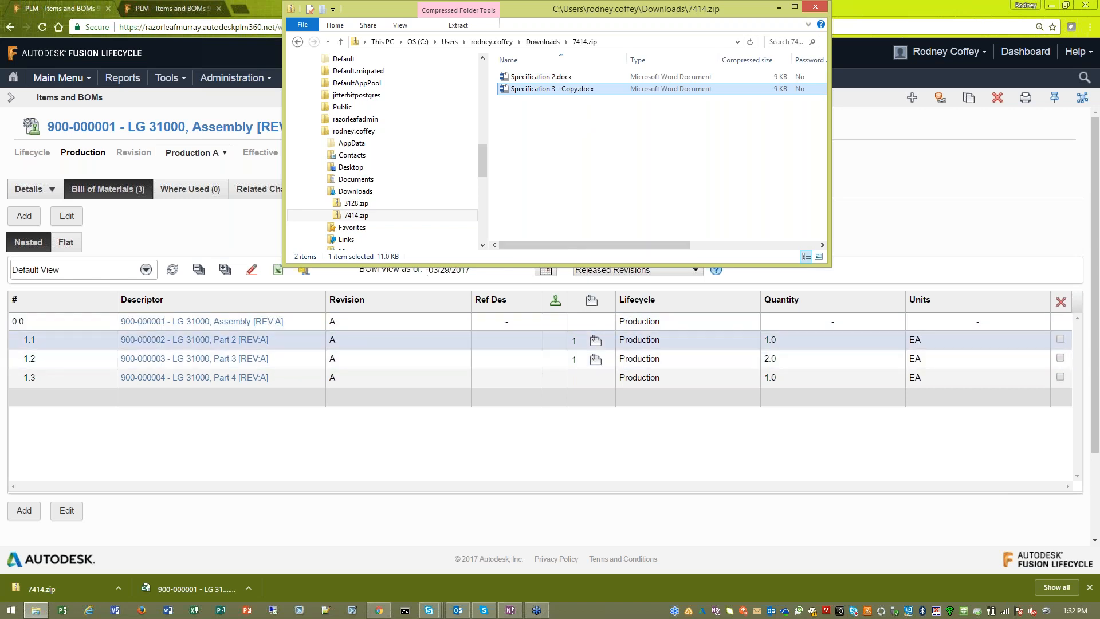
{"action": "left_click", "coordinate": [543, 41]}
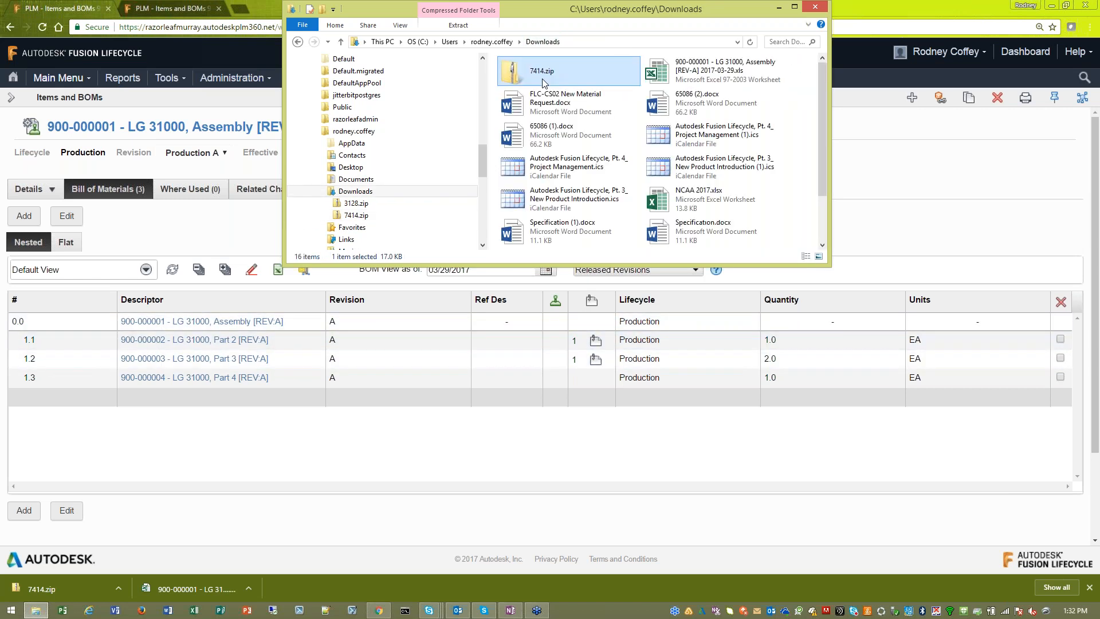
{"action": "left_click", "coordinate": [813, 7]}
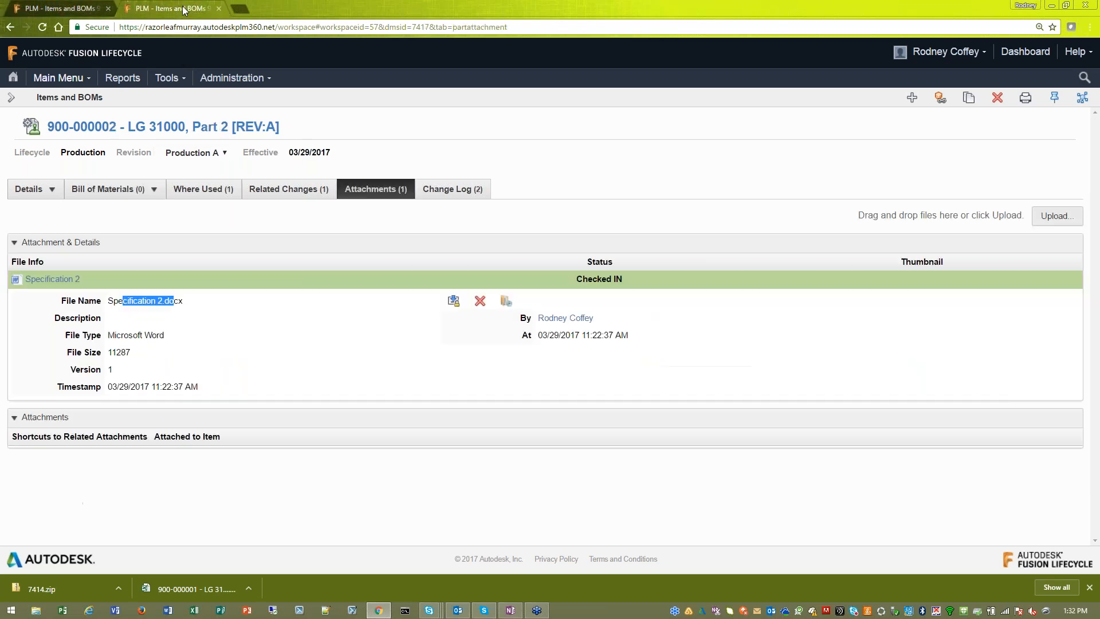
- Switch to the open Part 2 item and review its details and the assemblies where it is used
{"action": "left_click", "coordinate": [212, 309]}
{"action": "left_click", "coordinate": [29, 189]}
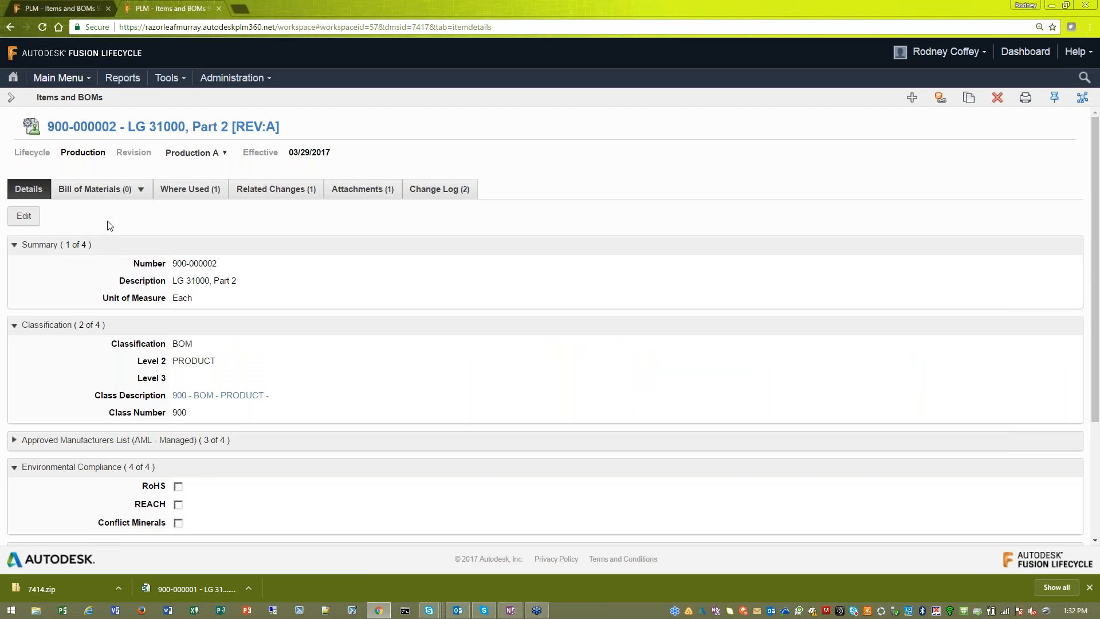
{"action": "left_click", "coordinate": [189, 191]}
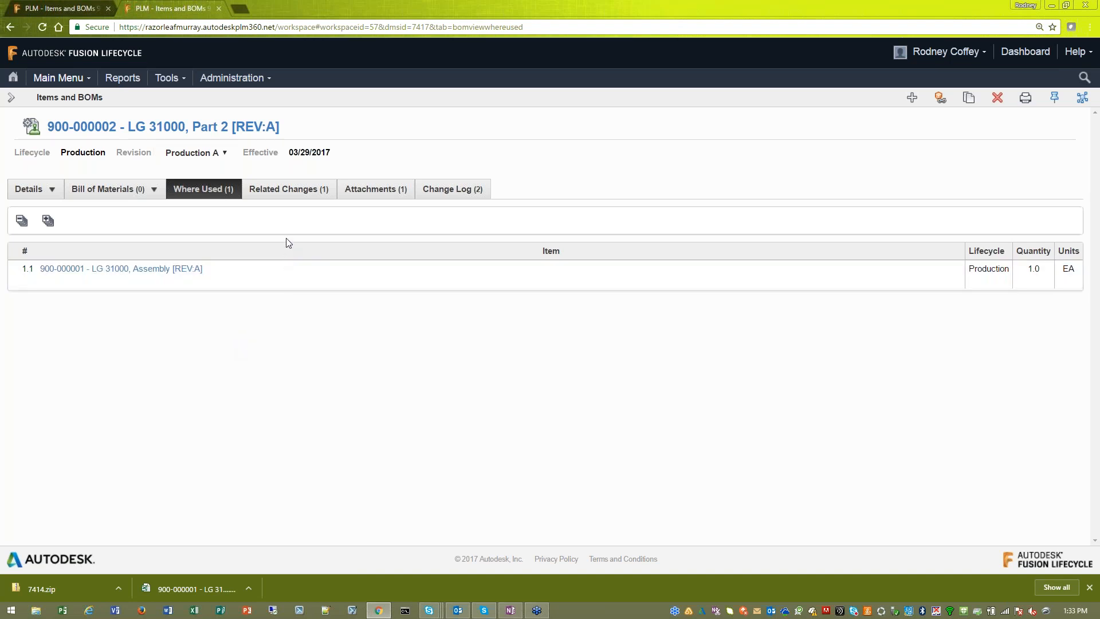
- Review Part 2's related change order, highlighting its current state and who performed the last action
{"action": "left_click", "coordinate": [291, 195]}
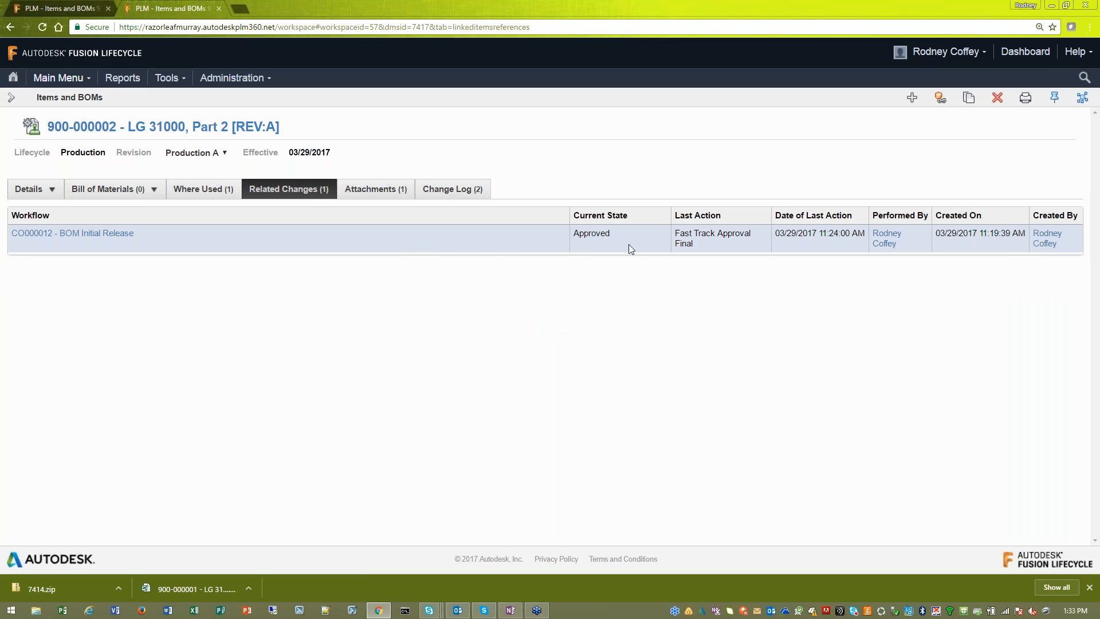
{"action": "left_click_drag", "start_coordinate": [621, 235], "coordinate": [574, 233]}
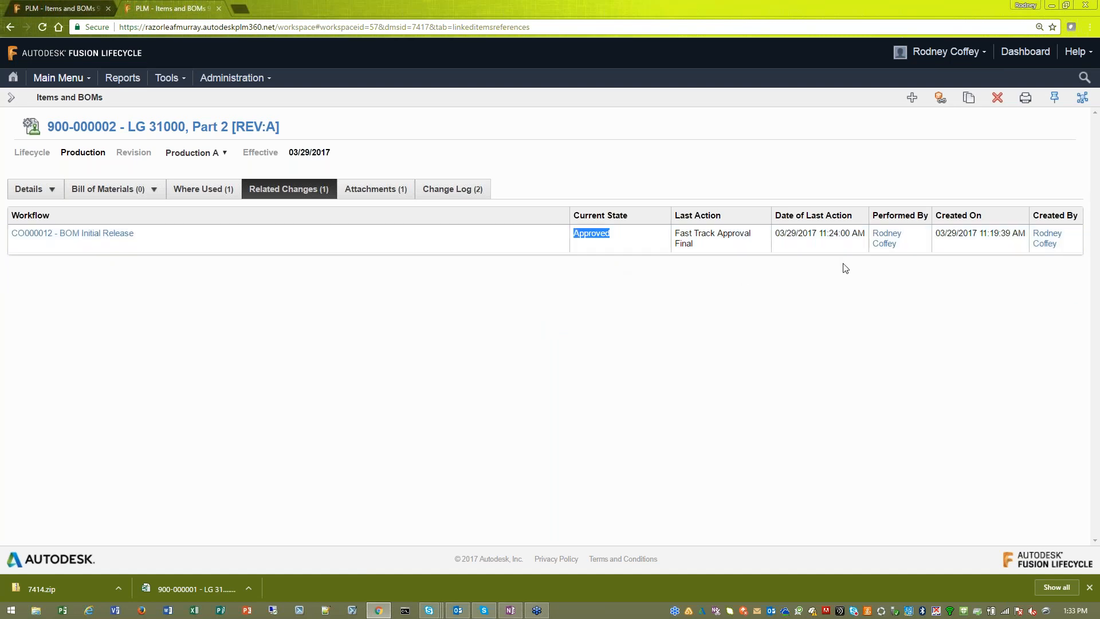
{"action": "triple_click", "coordinate": [886, 238]}
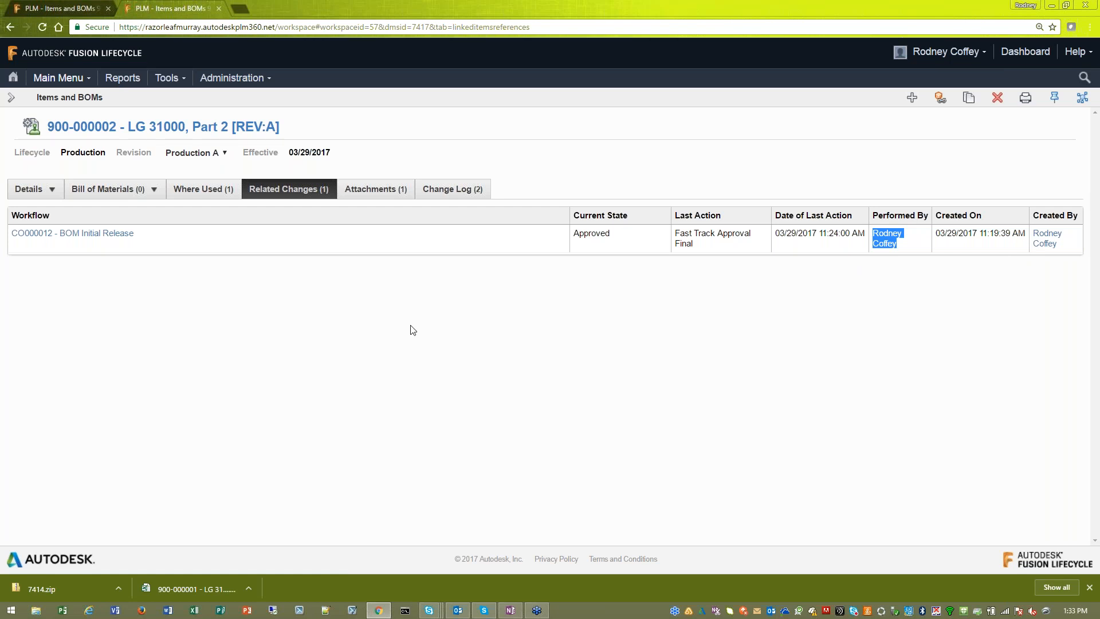
- Return to Part 2's details, close its browser tab and highlight the revision in the assembly's title
{"action": "left_click", "coordinate": [47, 190]}
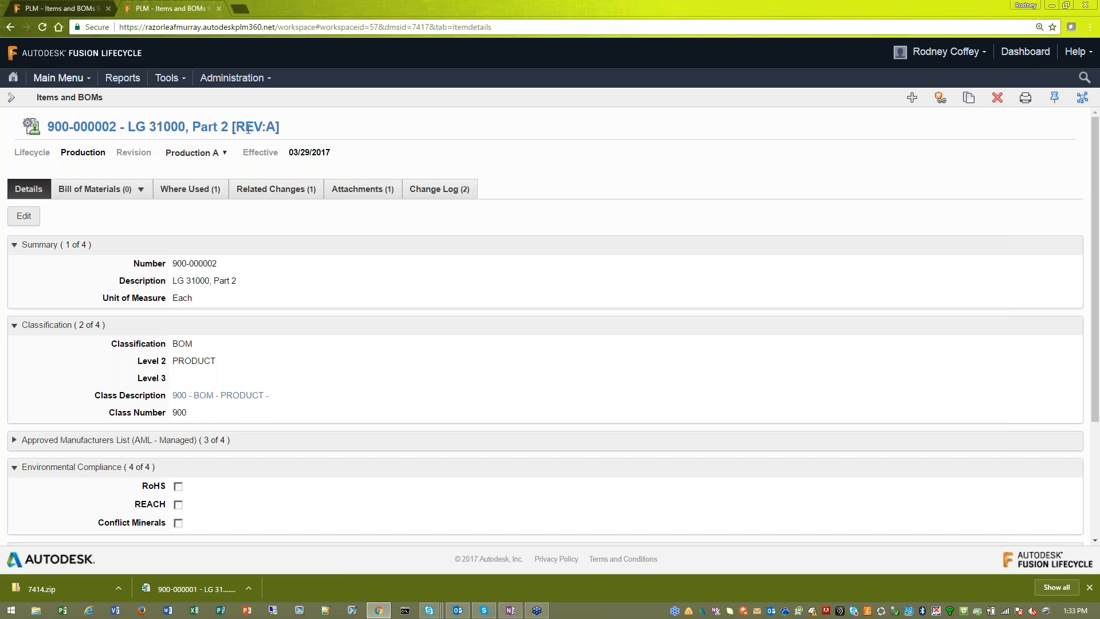
{"action": "left_click", "coordinate": [219, 9]}
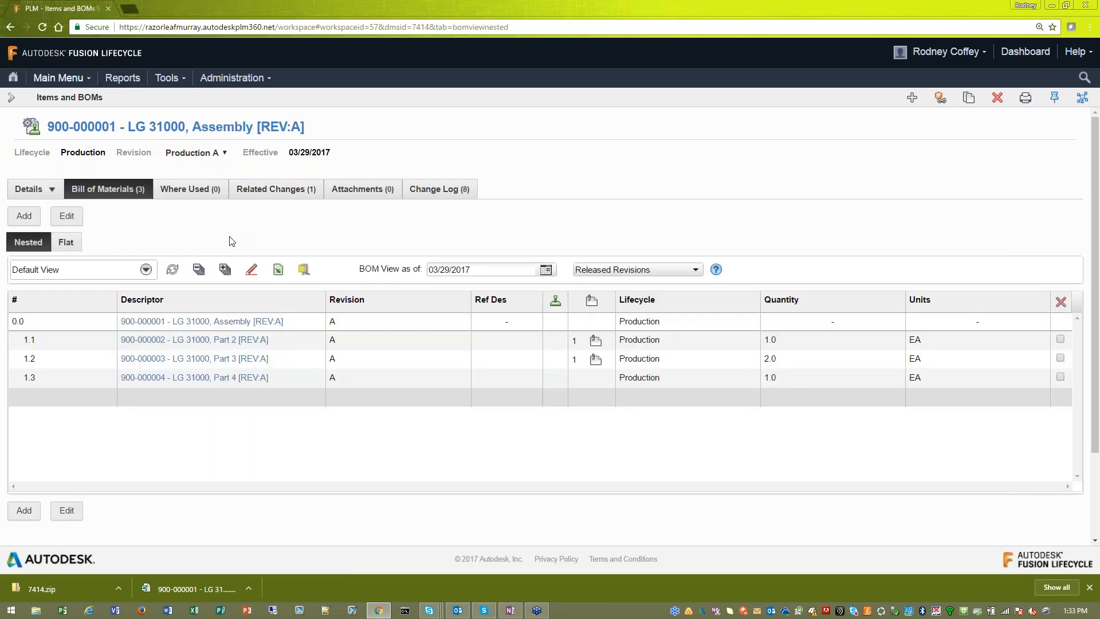
{"action": "left_click_drag", "start_coordinate": [257, 127], "coordinate": [309, 127]}
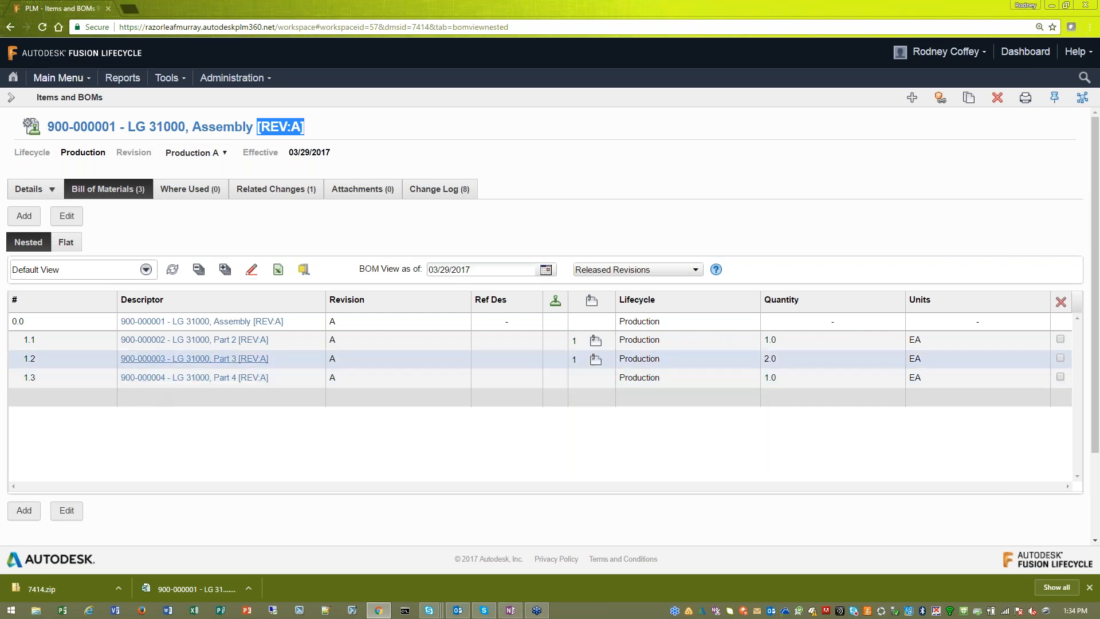
- Start a new item in Items and BOMs and enter the description "LG3100, Part 5"
{"action": "left_click", "coordinate": [11, 97]}
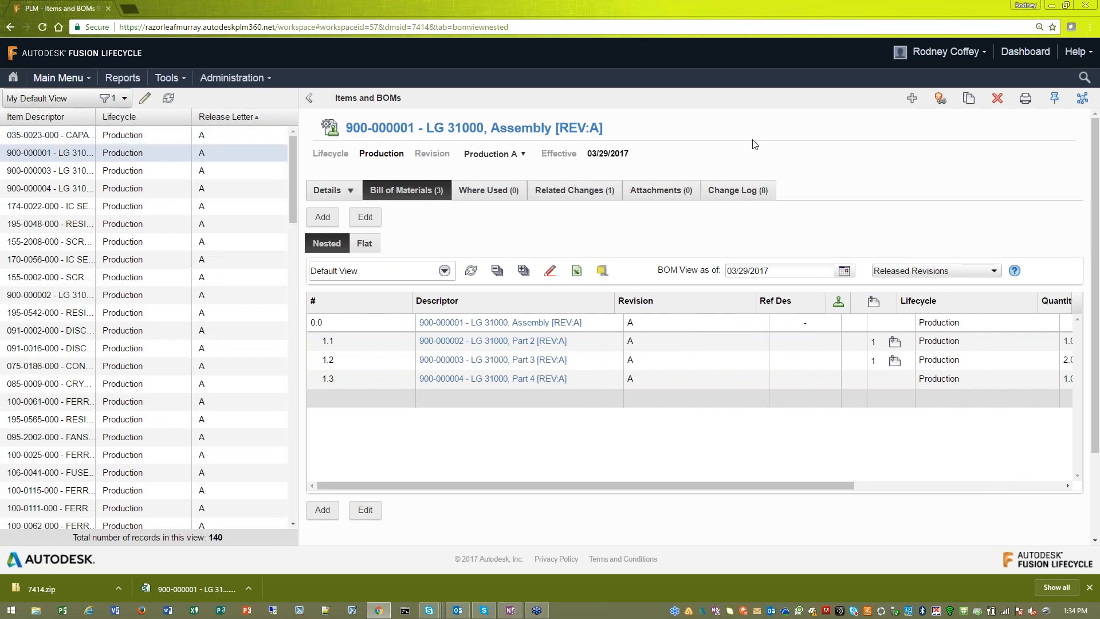
{"action": "left_click", "coordinate": [911, 101]}
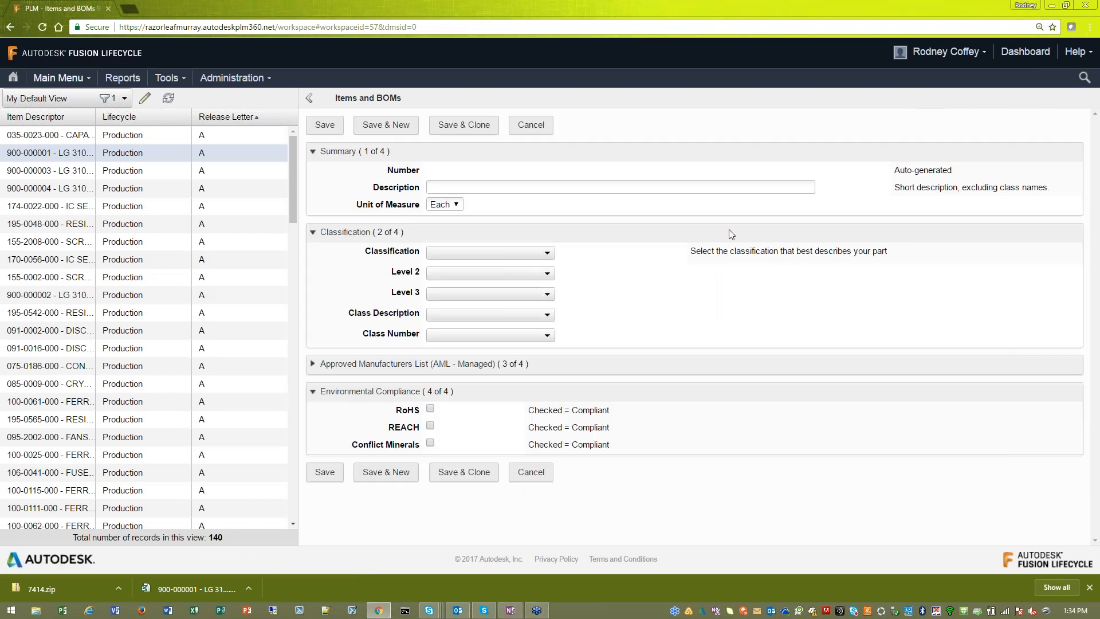
{"action": "left_click", "coordinate": [534, 187]}
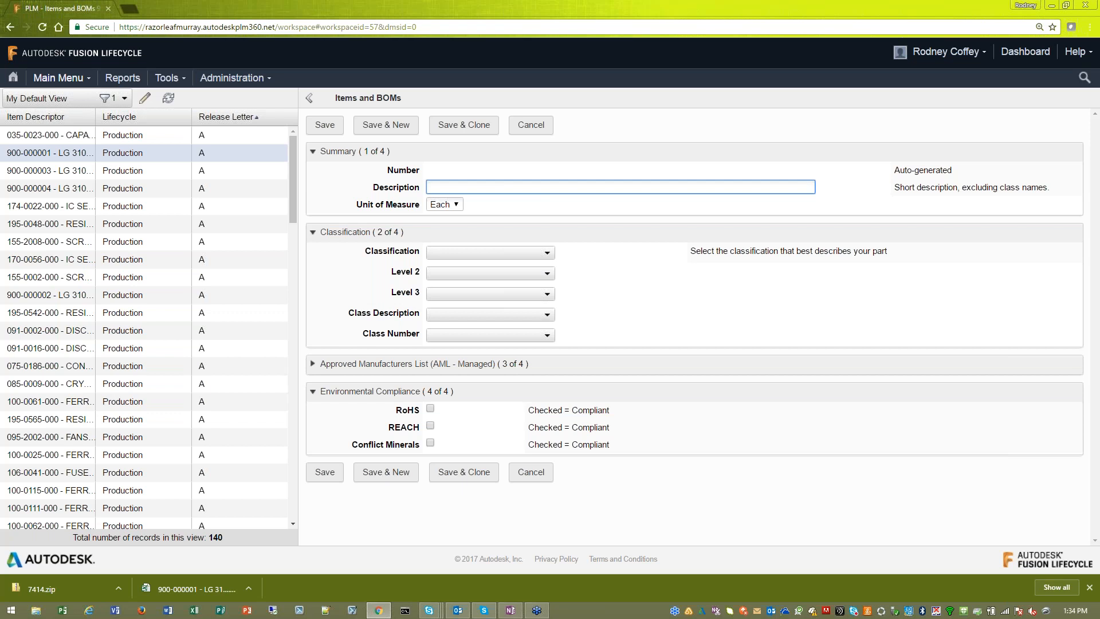
{"action": "key", "text": "alt+Tab"}
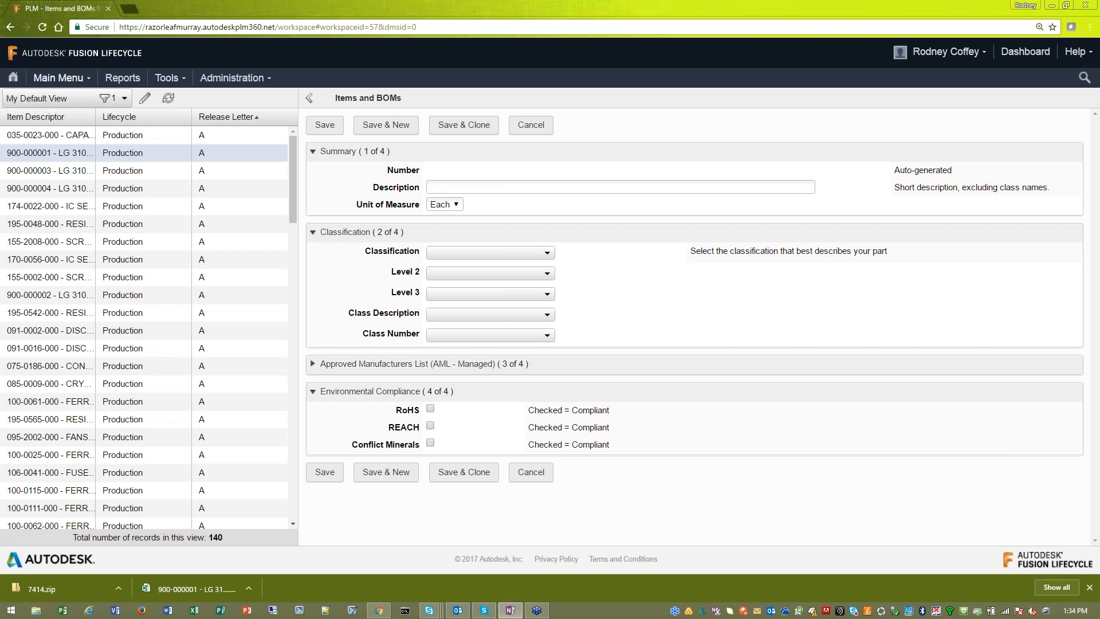
{"action": "left_click", "coordinate": [481, 187]}
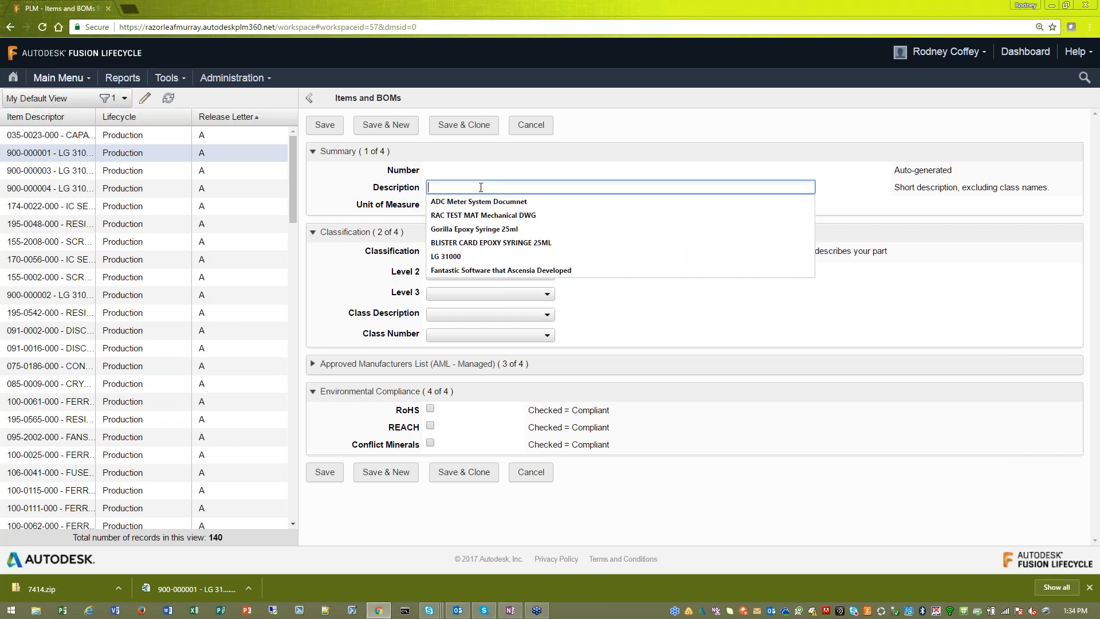
{"action": "type", "text": "LG"}
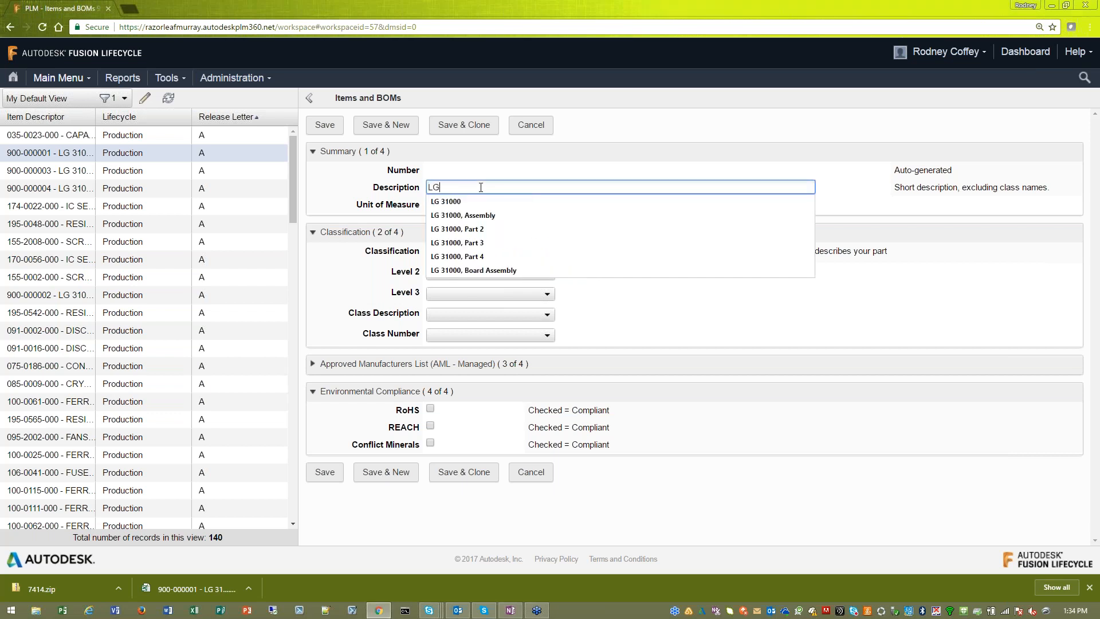
{"action": "type", "text": "3100, Part 5"}
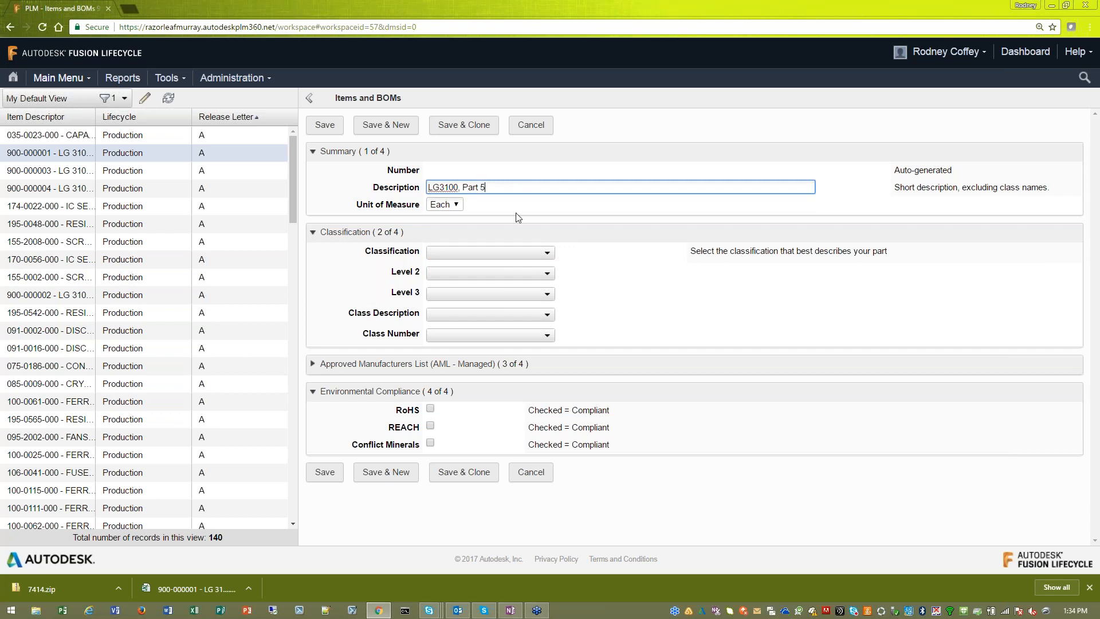
- Classify the new item as BOM with class number 900, mark it RoHS compliant and save it
{"action": "left_click", "coordinate": [547, 253]}
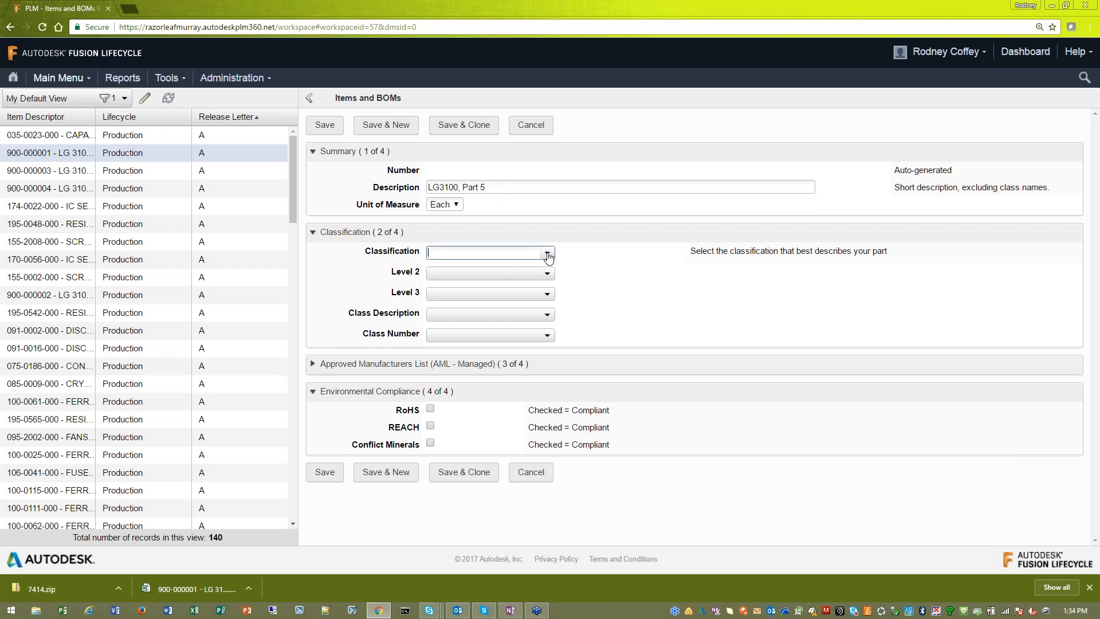
{"action": "left_click", "coordinate": [547, 254]}
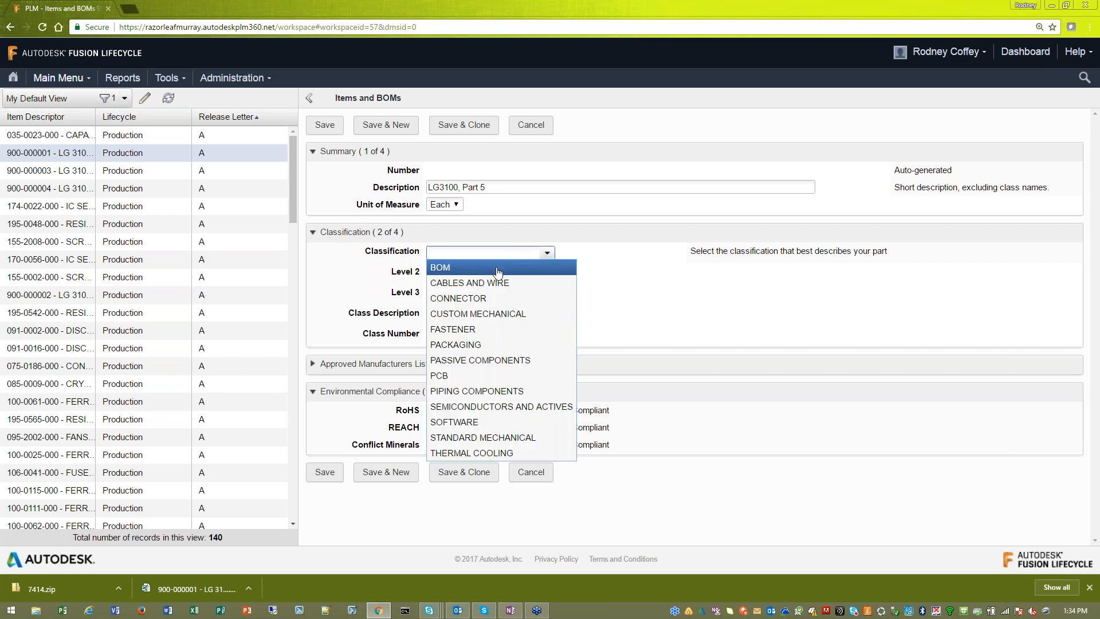
{"action": "left_click", "coordinate": [544, 264]}
{"action": "left_click", "coordinate": [548, 337]}
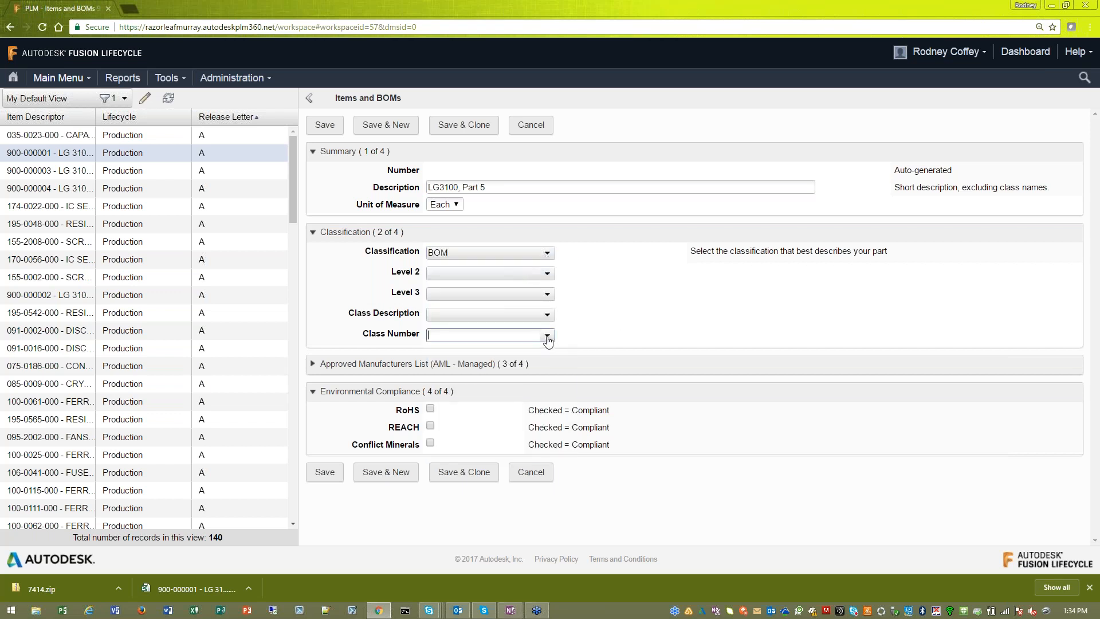
{"action": "left_click", "coordinate": [496, 459]}
{"action": "left_click", "coordinate": [603, 318]}
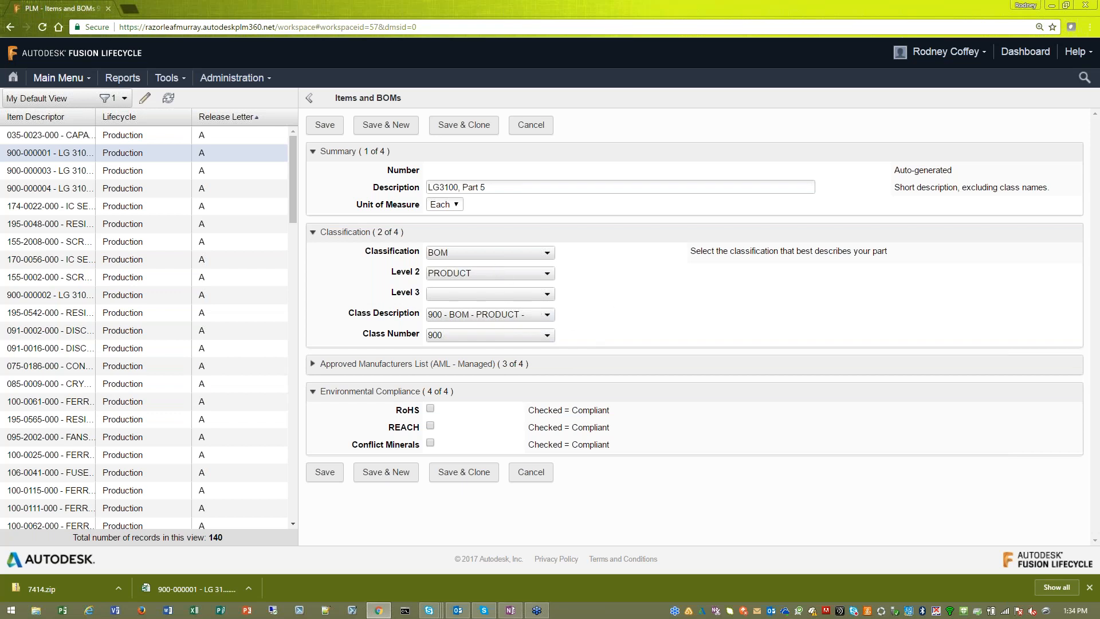
{"action": "left_click", "coordinate": [430, 408]}
{"action": "left_click", "coordinate": [334, 476]}
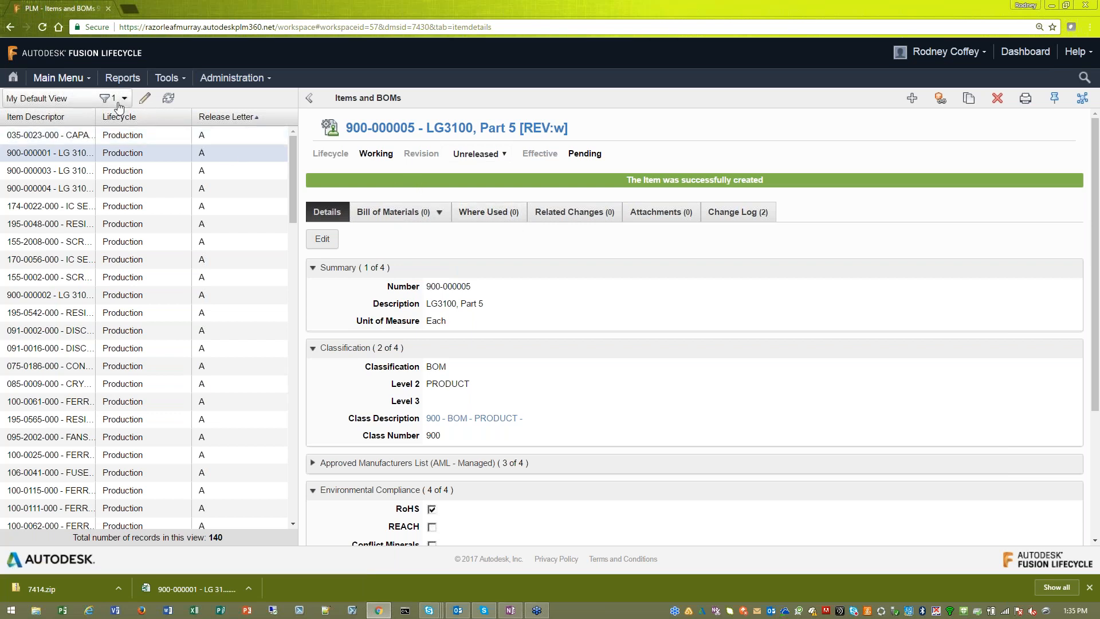
- Switch the item list to RAC BOM View and open the Working revision of the LG 31000 assembly
{"action": "left_click", "coordinate": [123, 98]}
{"action": "left_click", "coordinate": [74, 132]}
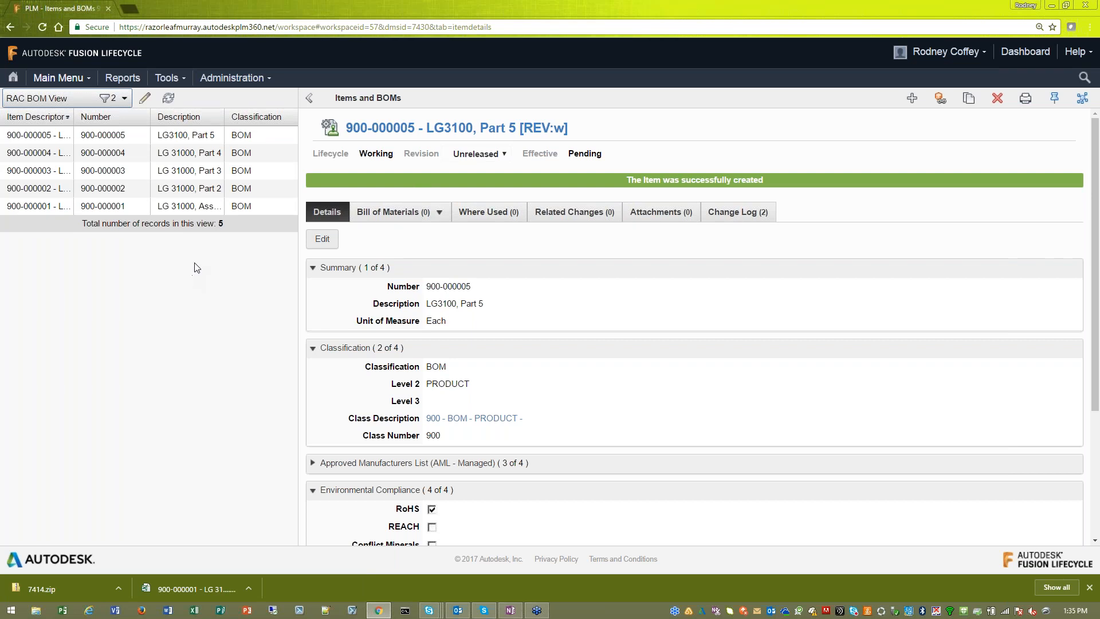
{"action": "left_click", "coordinate": [193, 207]}
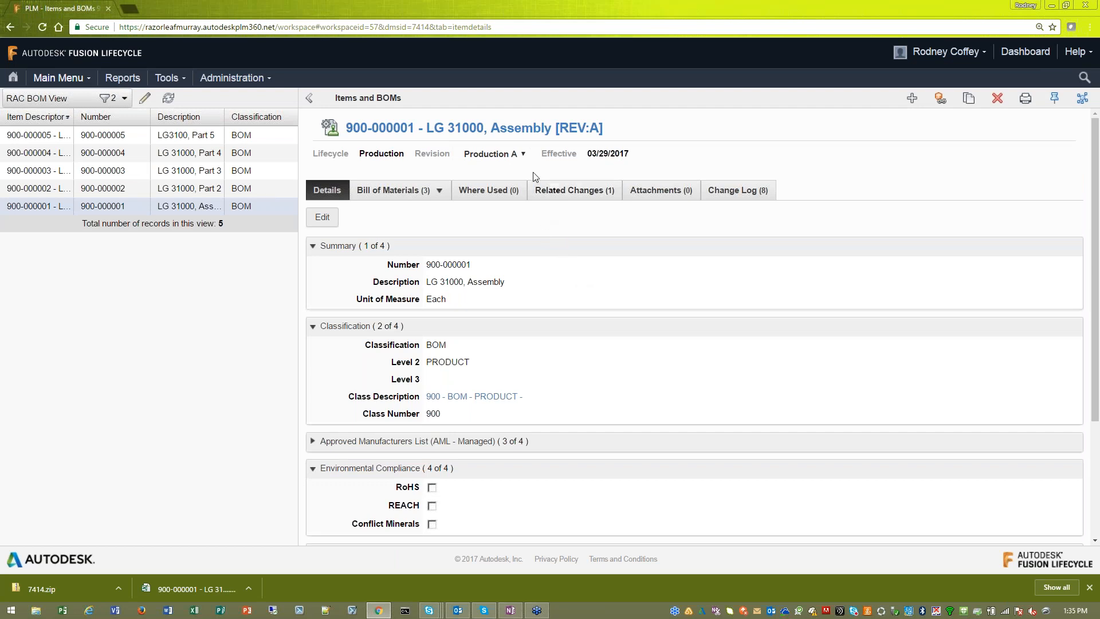
{"action": "left_click", "coordinate": [525, 159]}
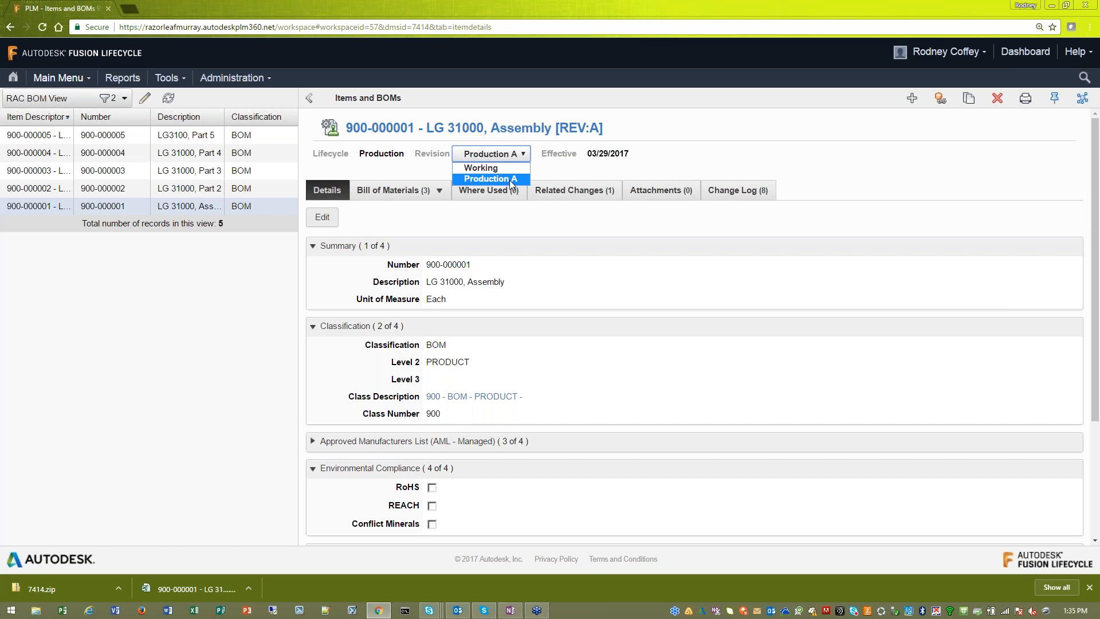
{"action": "left_click", "coordinate": [498, 167]}
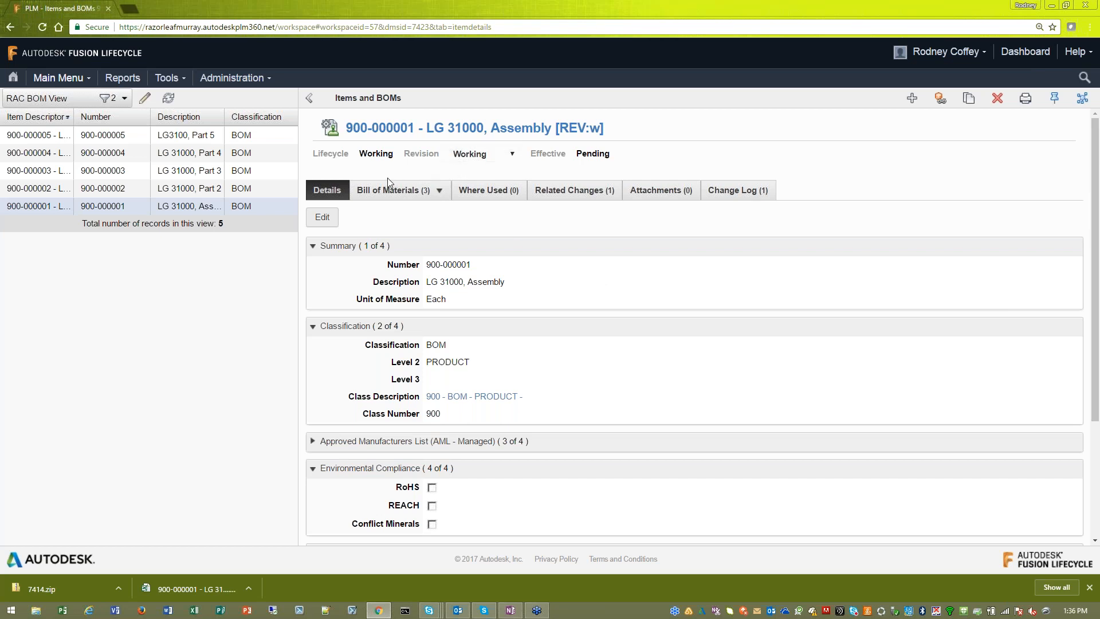
- Add item 900-000005, Part 5, to the working assembly's bill of materials with a quantity of 1
{"action": "left_click", "coordinate": [408, 197]}
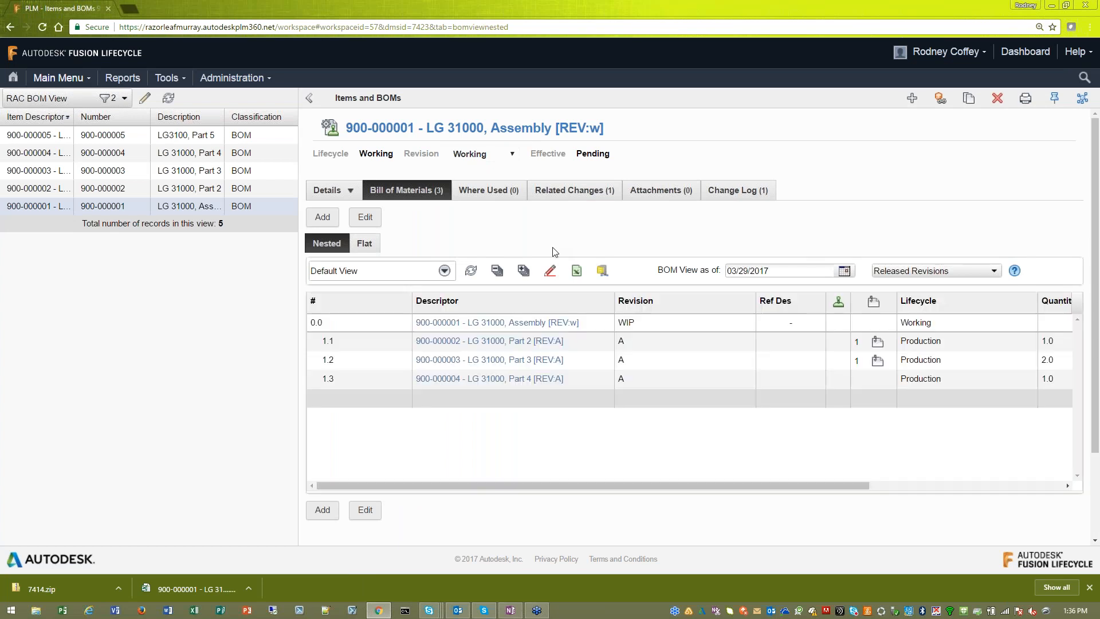
{"action": "left_click", "coordinate": [323, 220]}
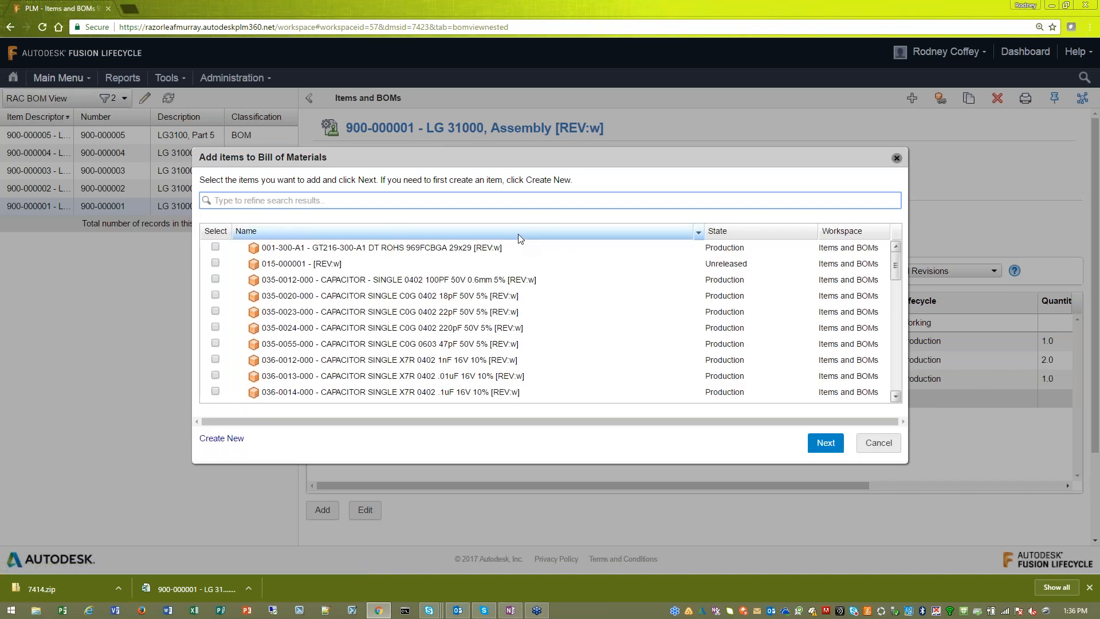
{"action": "type", "text": "900"}
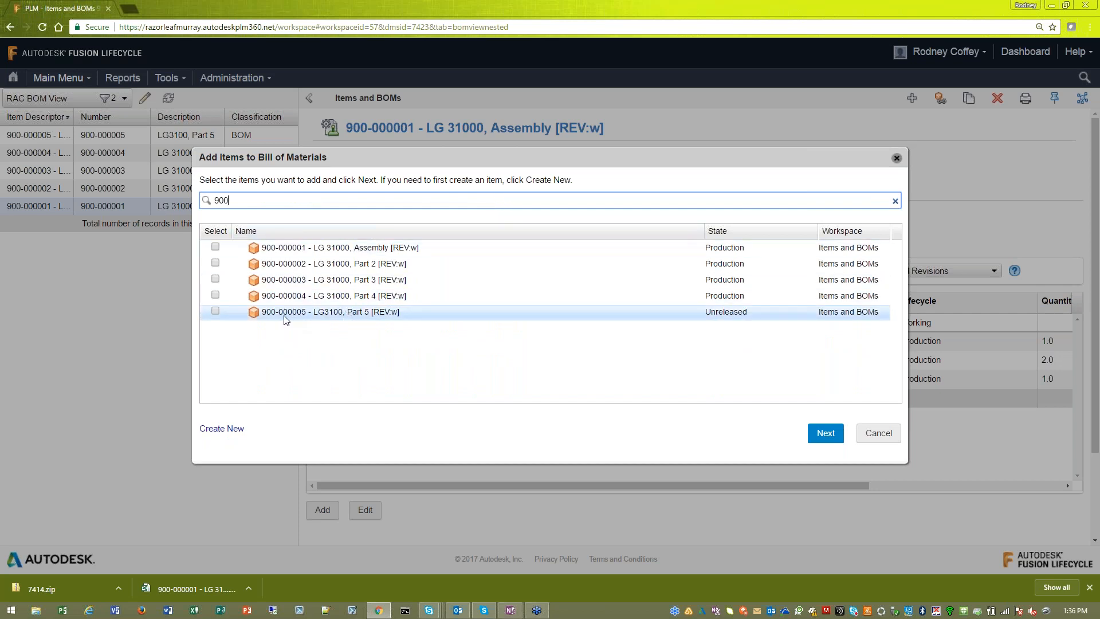
{"action": "left_click", "coordinate": [216, 312]}
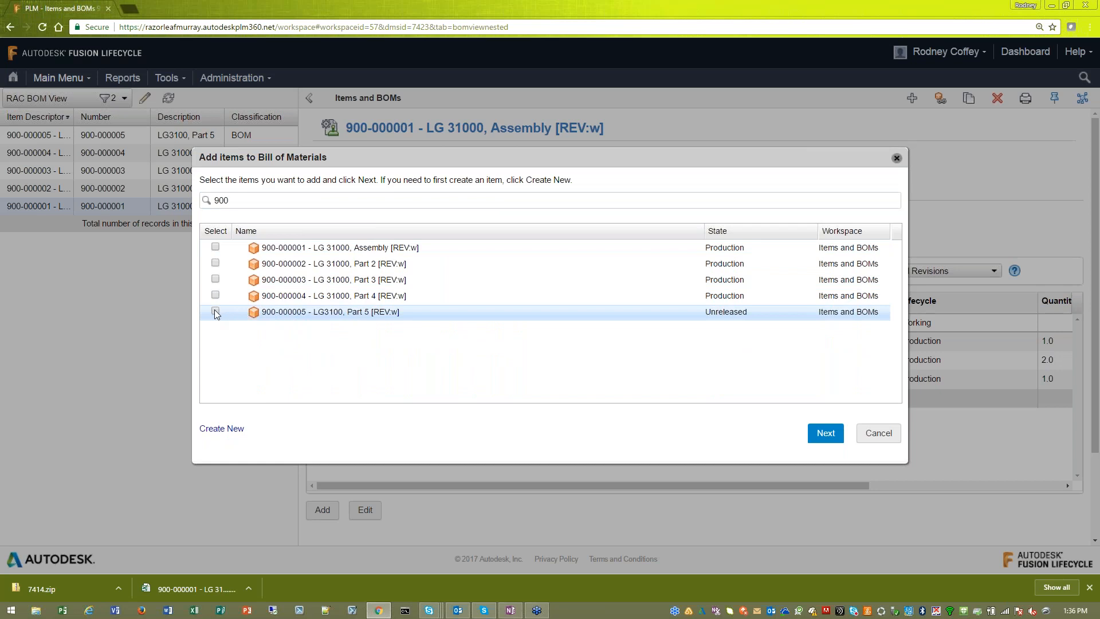
{"action": "left_click", "coordinate": [216, 311]}
{"action": "left_click", "coordinate": [828, 435]}
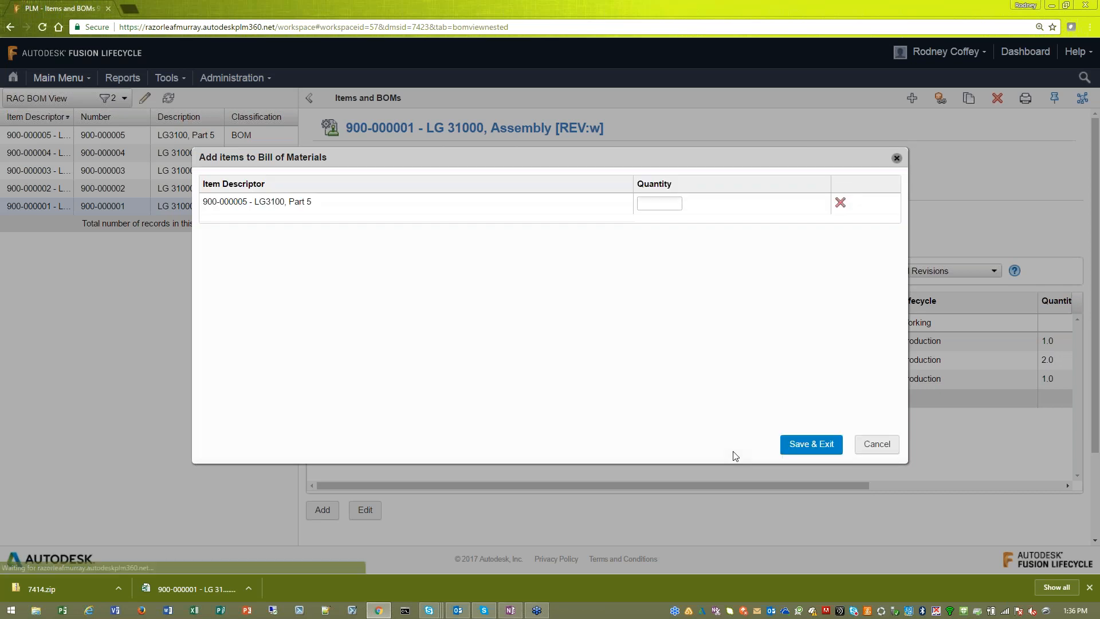
{"action": "left_click", "coordinate": [673, 205]}
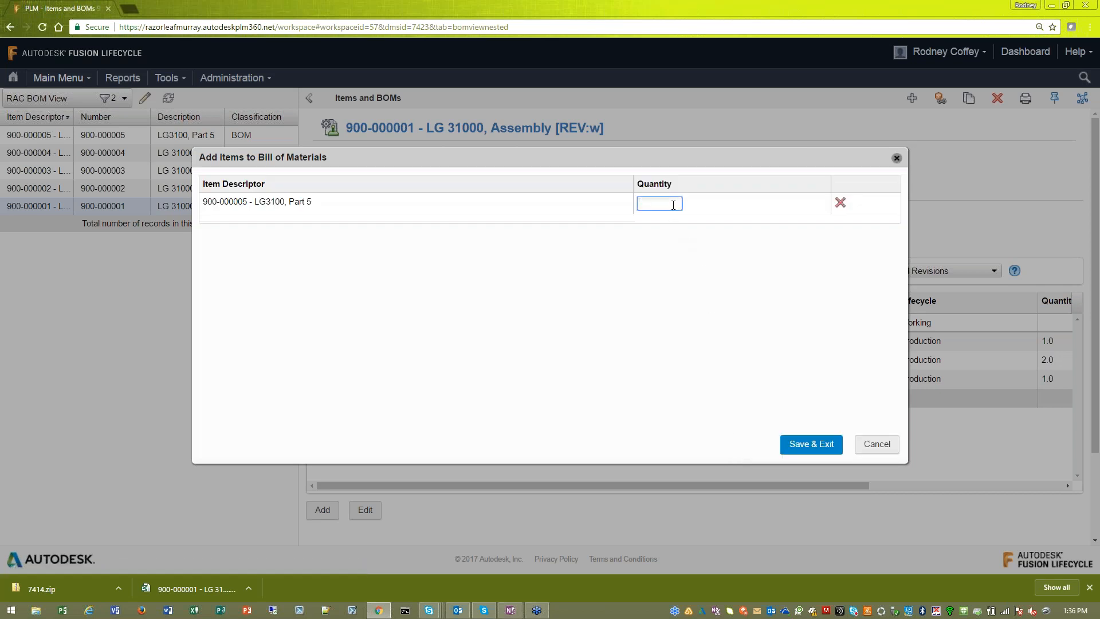
{"action": "type", "text": "1"}
{"action": "left_click", "coordinate": [811, 444]}
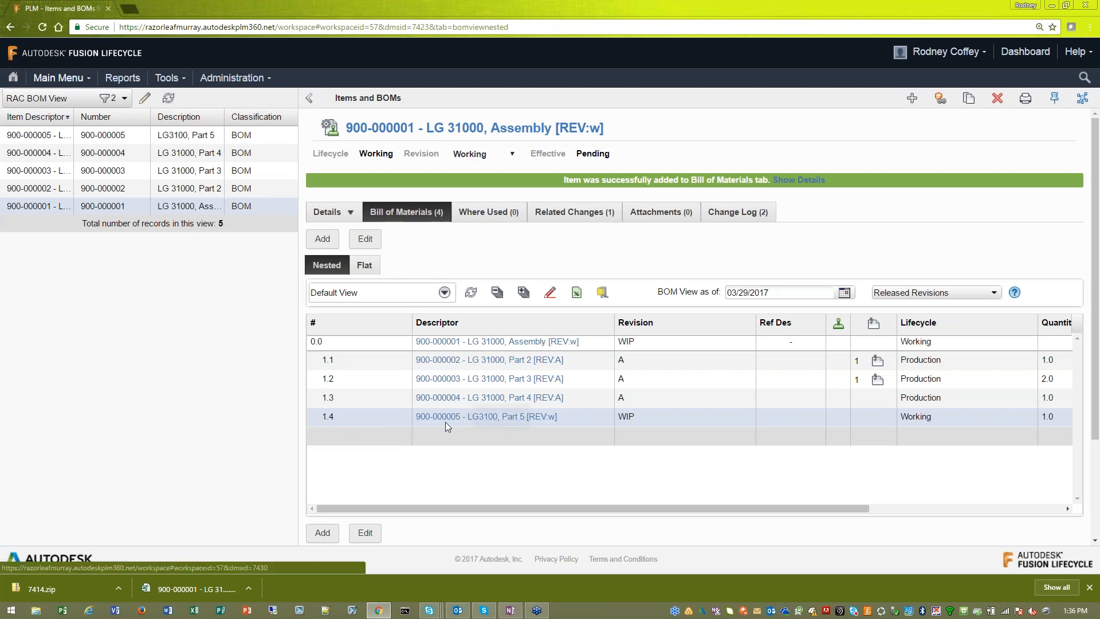
- Compare the assembly's bill of materials in revision Production A with the one in the Working revision
{"action": "mouse_move", "coordinate": [594, 507]}
{"action": "left_mouse_down"}
{"action": "mouse_move", "coordinate": [768, 518]}
{"action": "mouse_move", "coordinate": [602, 516]}
{"action": "left_mouse_up"}
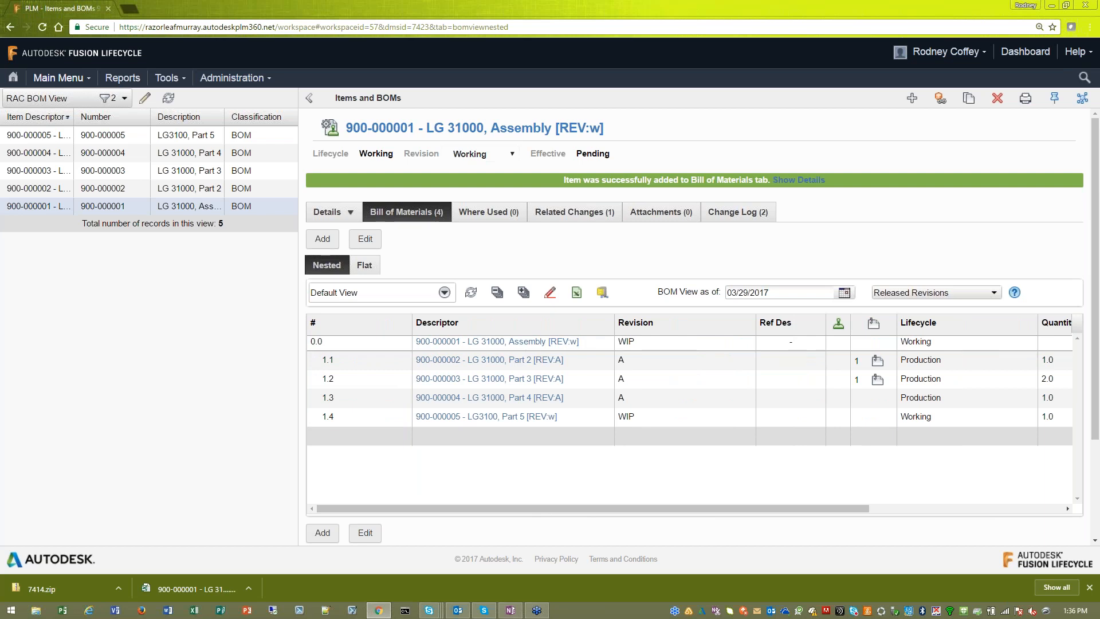
{"action": "left_click", "coordinate": [513, 158]}
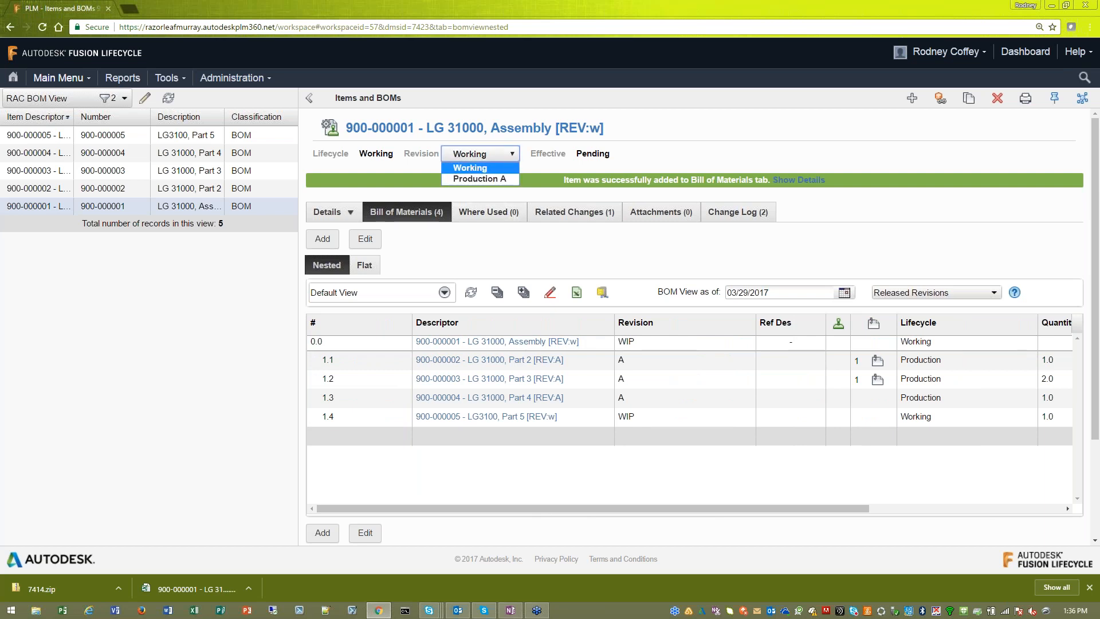
{"action": "left_click", "coordinate": [504, 179]}
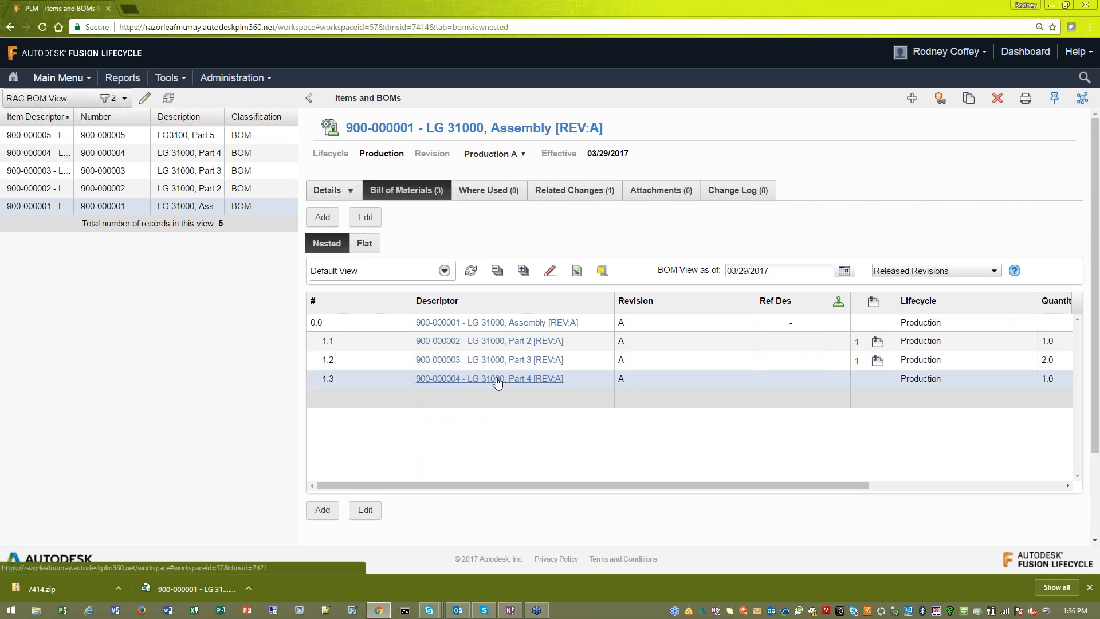
{"action": "mouse_move", "coordinate": [506, 376]}
{"action": "left_click", "coordinate": [505, 153]}
{"action": "left_click", "coordinate": [487, 167]}
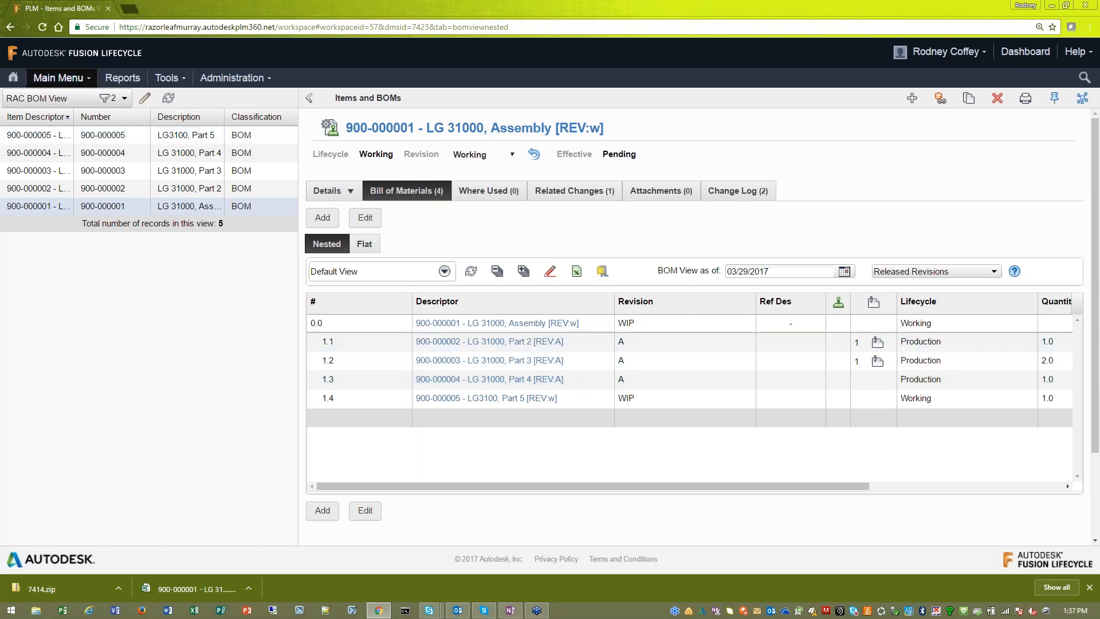
- Start a new change request in Change Management with the title "Add A component to the Bill Of Material"
{"action": "left_click", "coordinate": [79, 80]}
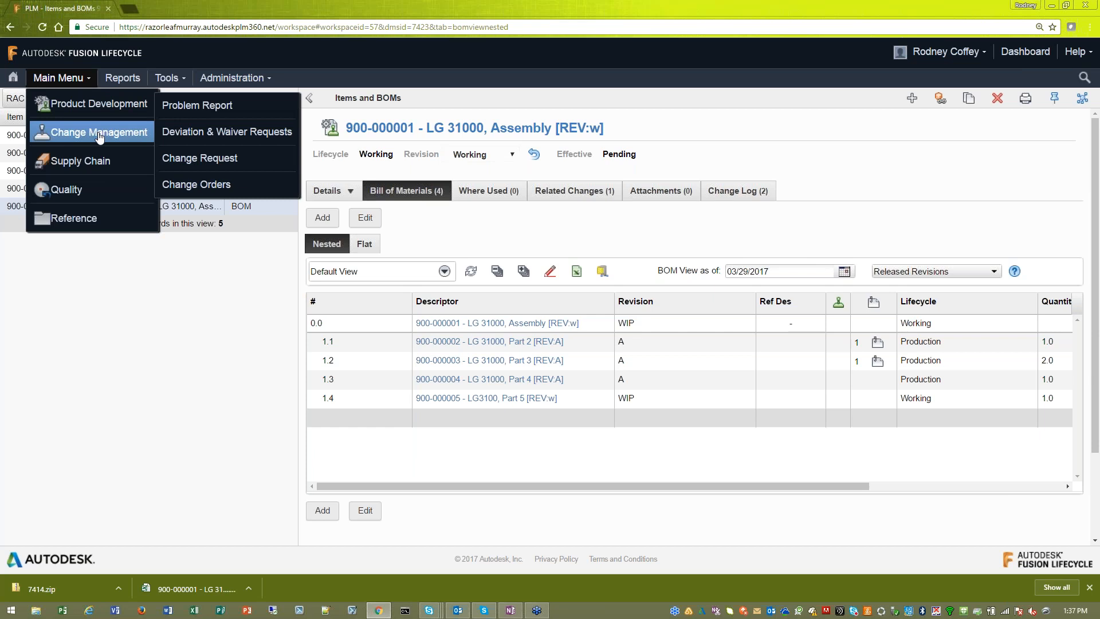
{"action": "left_click", "coordinate": [227, 164]}
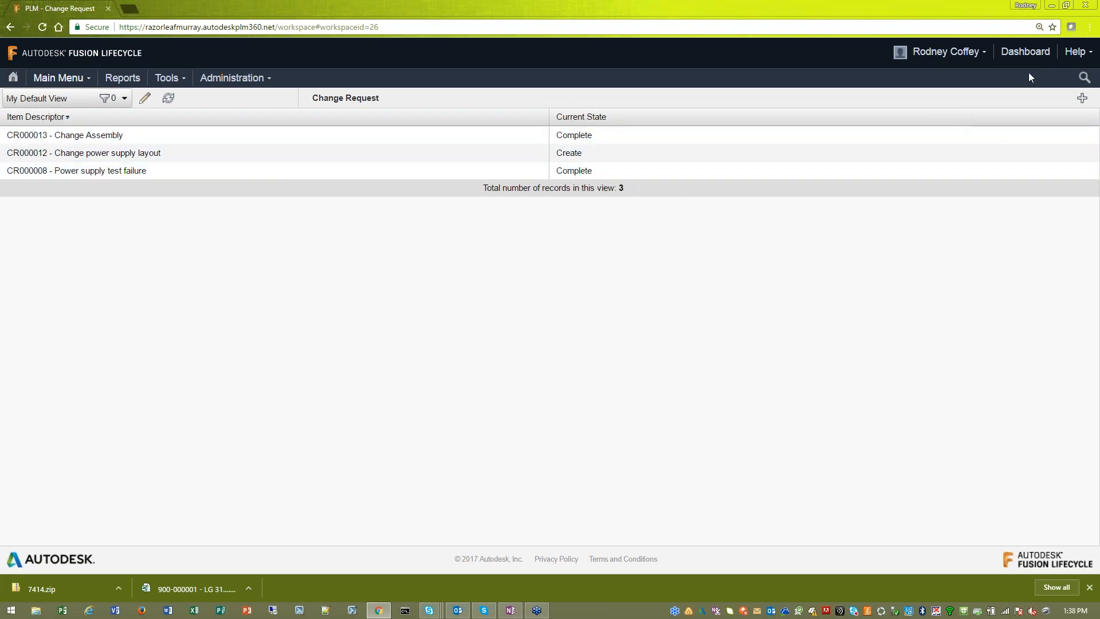
{"action": "left_click", "coordinate": [1079, 99]}
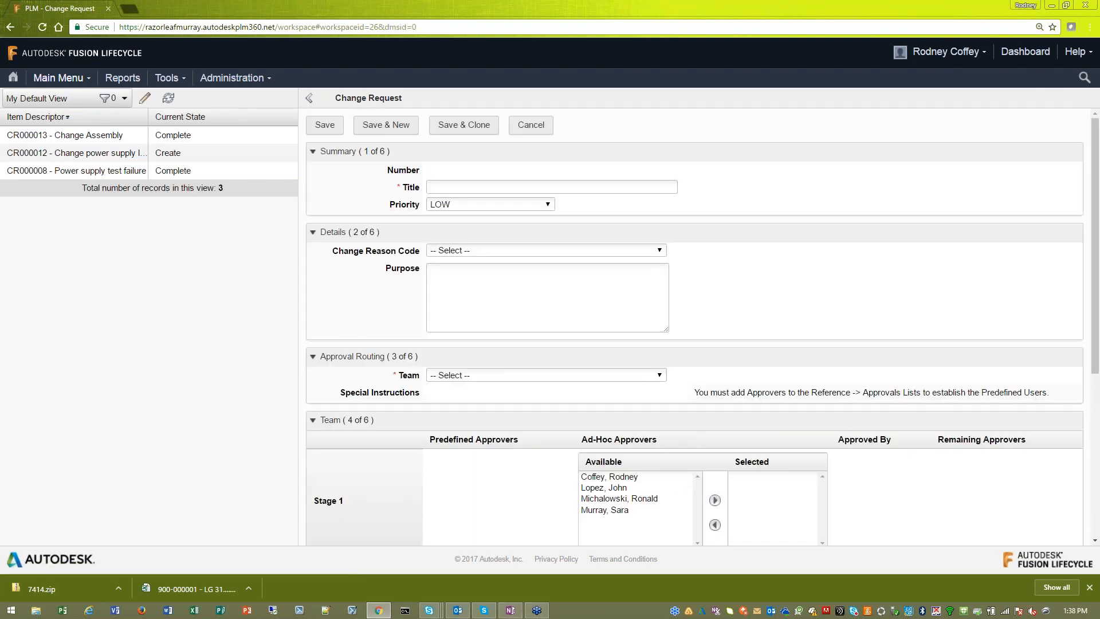
{"action": "left_click", "coordinate": [562, 189]}
{"action": "type", "text": "A"}
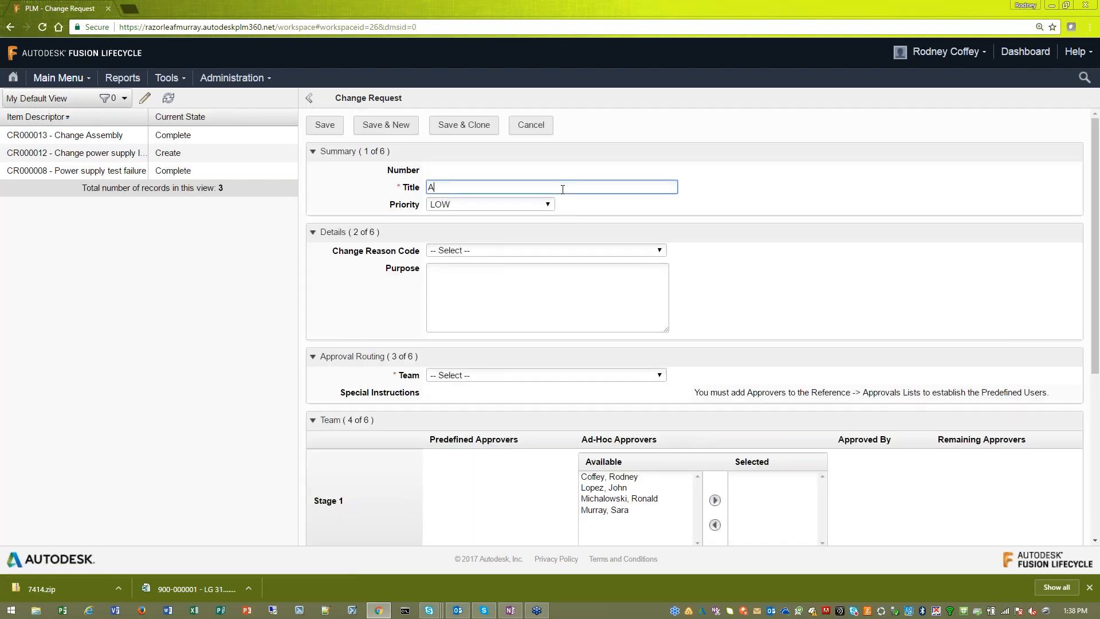
{"action": "type", "text": "dd A component to the Bill Of Material"}
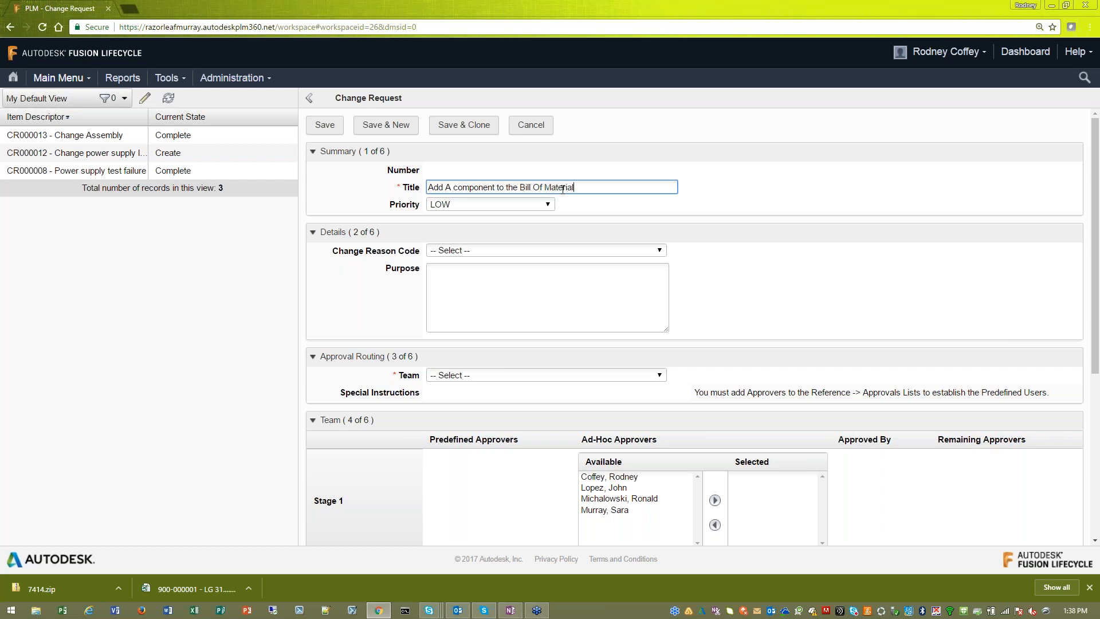
- Set the change request's priority to HIGH and its change reason code to Functional Fix
{"action": "left_click", "coordinate": [524, 209]}
{"action": "left_click", "coordinate": [481, 240]}
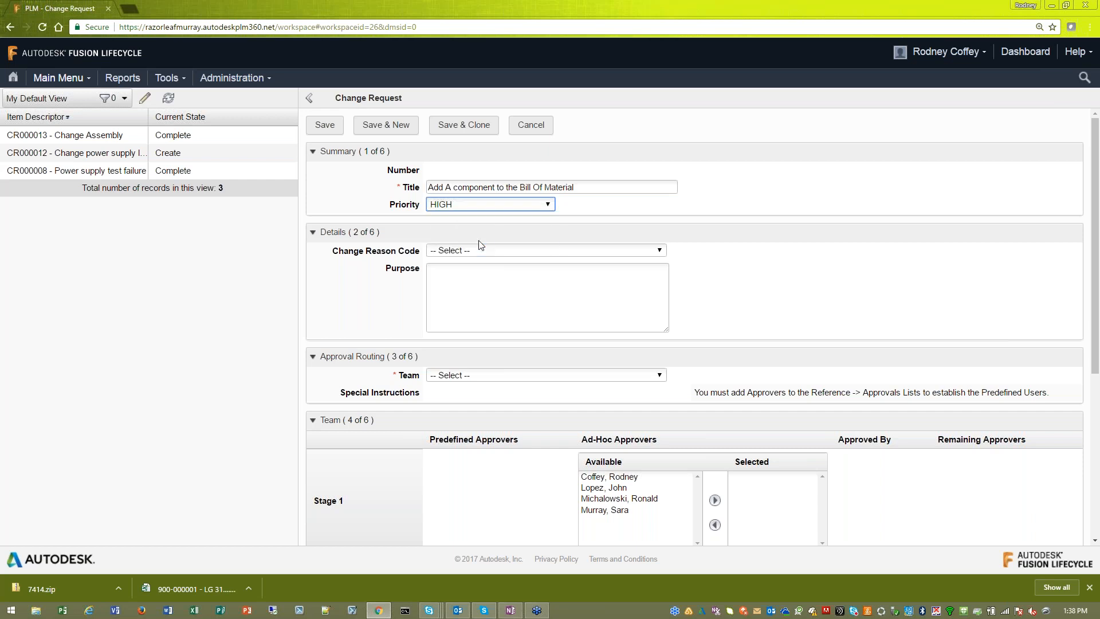
{"action": "left_click", "coordinate": [470, 254]}
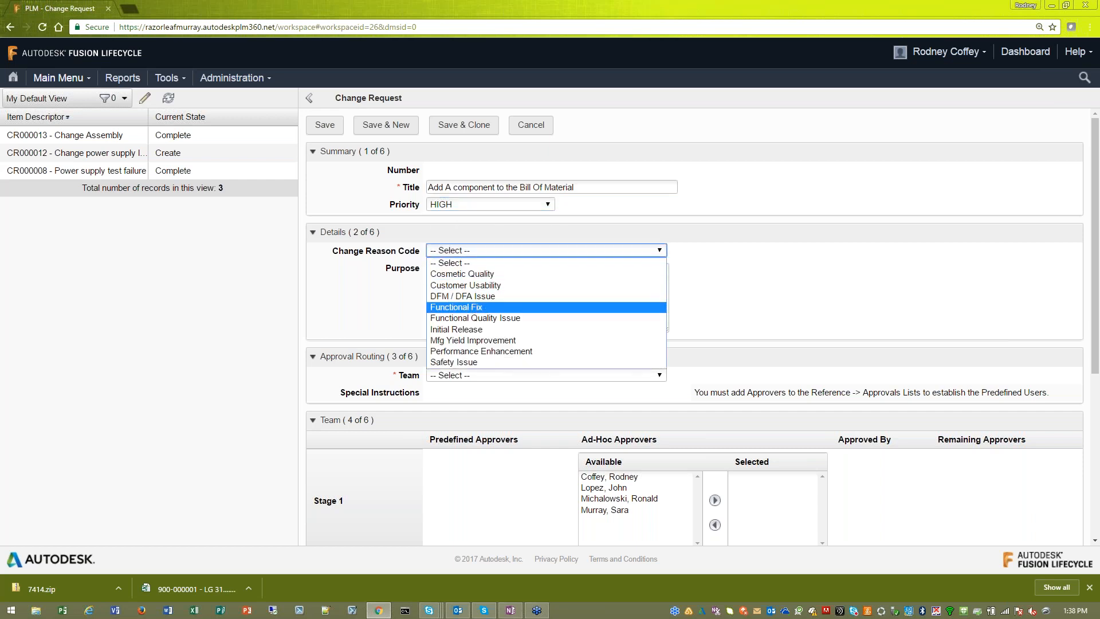
{"action": "left_click", "coordinate": [484, 307]}
- Enter "Need to Add Component for BOM" as the change request's purpose
{"action": "left_click", "coordinate": [498, 307]}
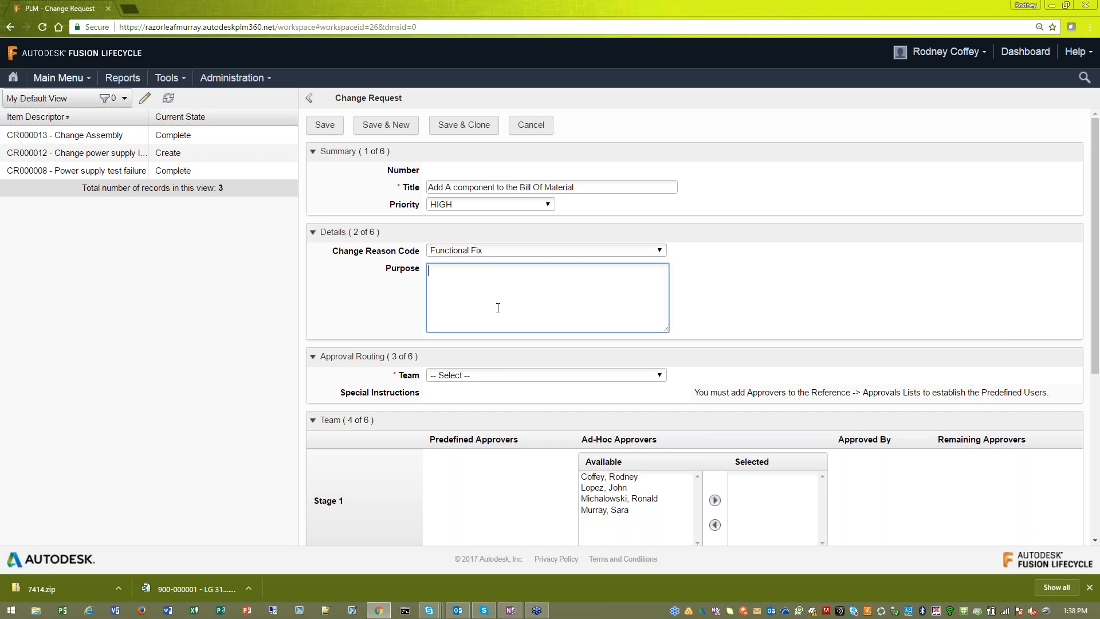
{"action": "type", "text": "Need to Add Component for Bom"}
{"action": "key", "text": "BackSpace"}
{"action": "key", "text": "BackSpace"}
{"action": "type", "text": "OM"}
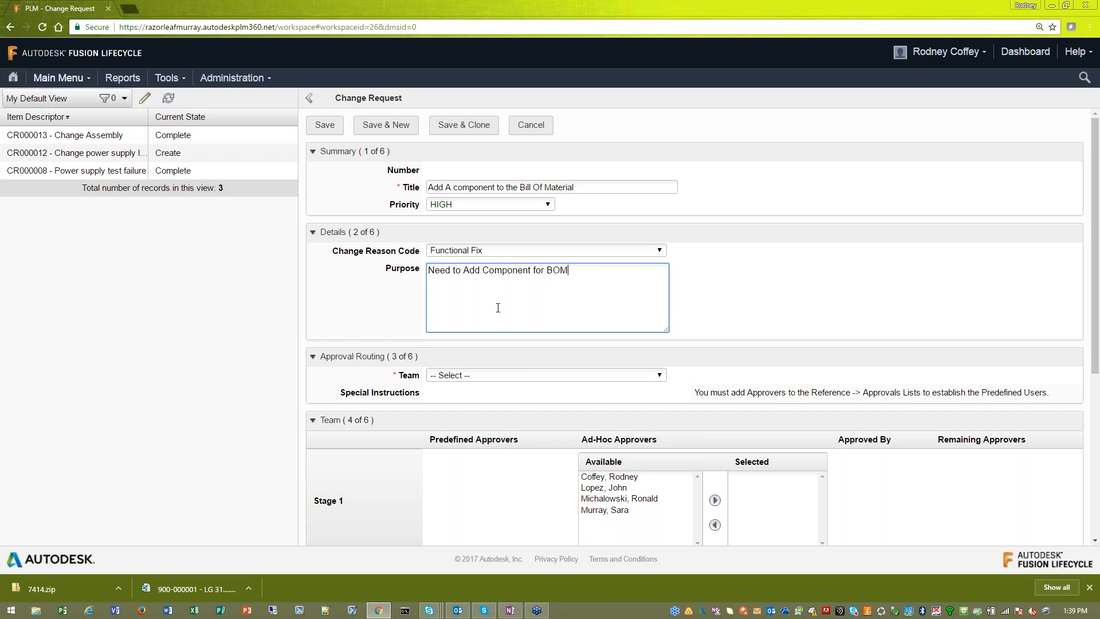
{"action": "left_click", "coordinate": [742, 317]}
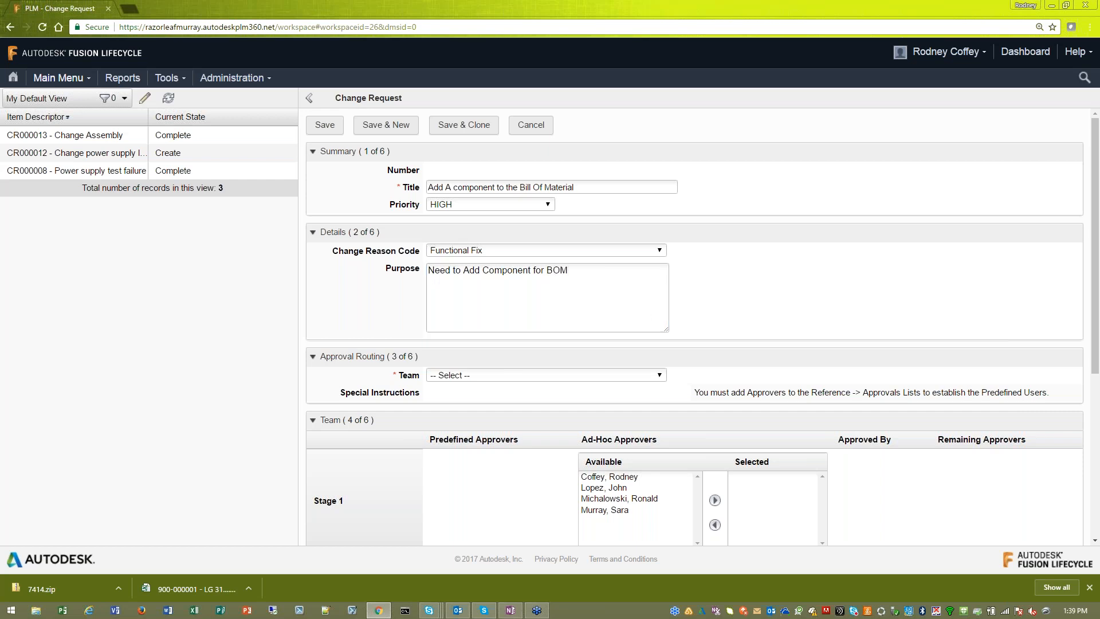
- Collapse the Details and Summary sections and set the approval routing team to "Change Request - Mechanical - Fast Track"
{"action": "left_click", "coordinate": [333, 231]}
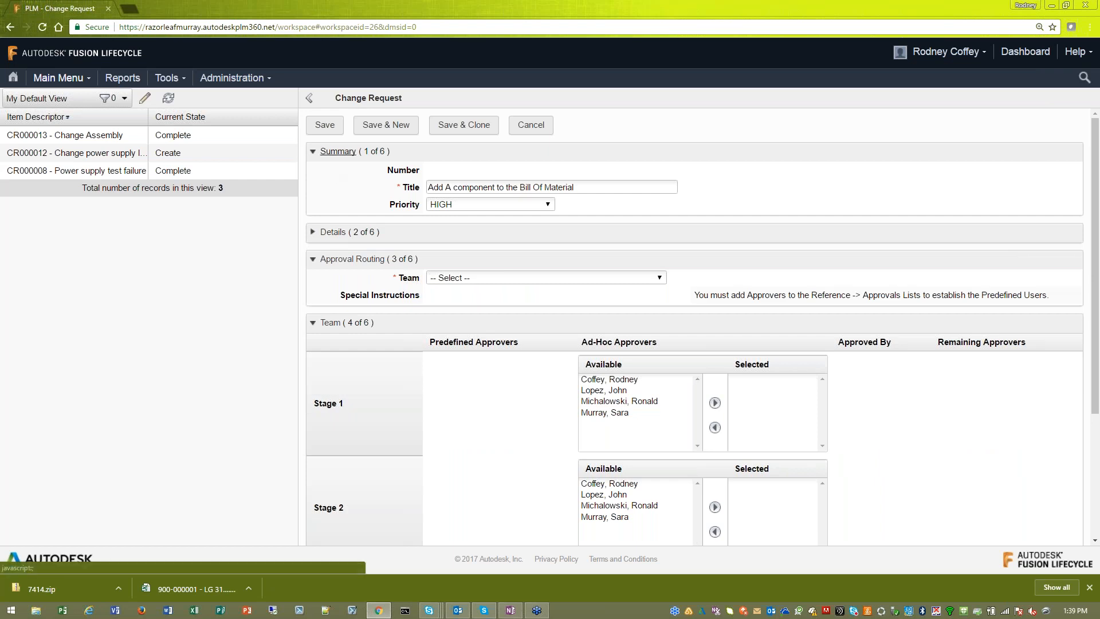
{"action": "left_click", "coordinate": [338, 151]}
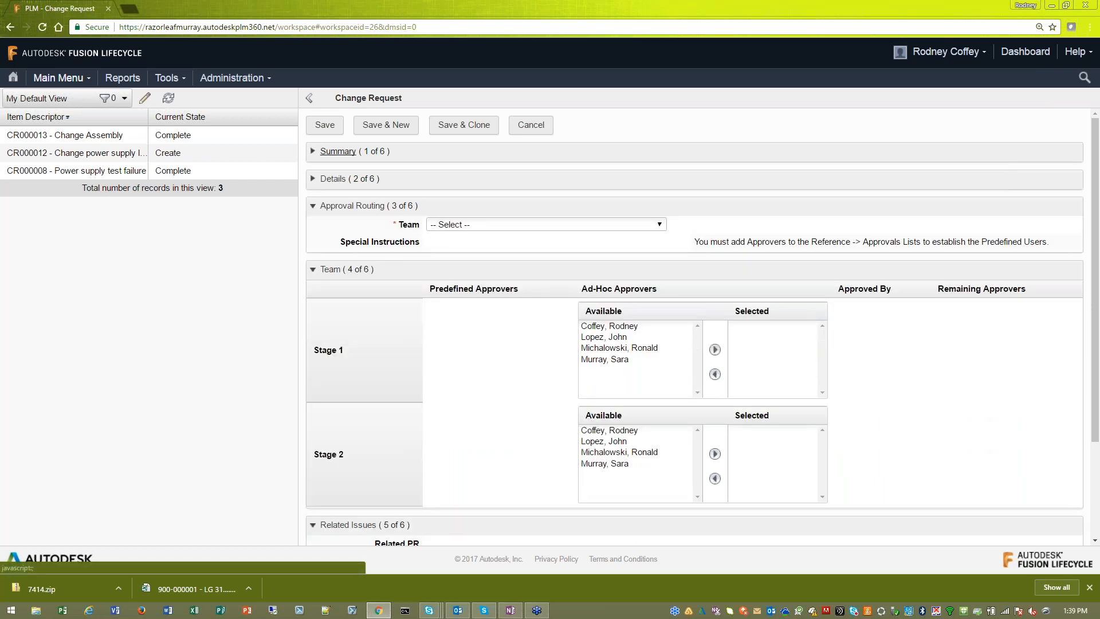
{"action": "left_click", "coordinate": [451, 225]}
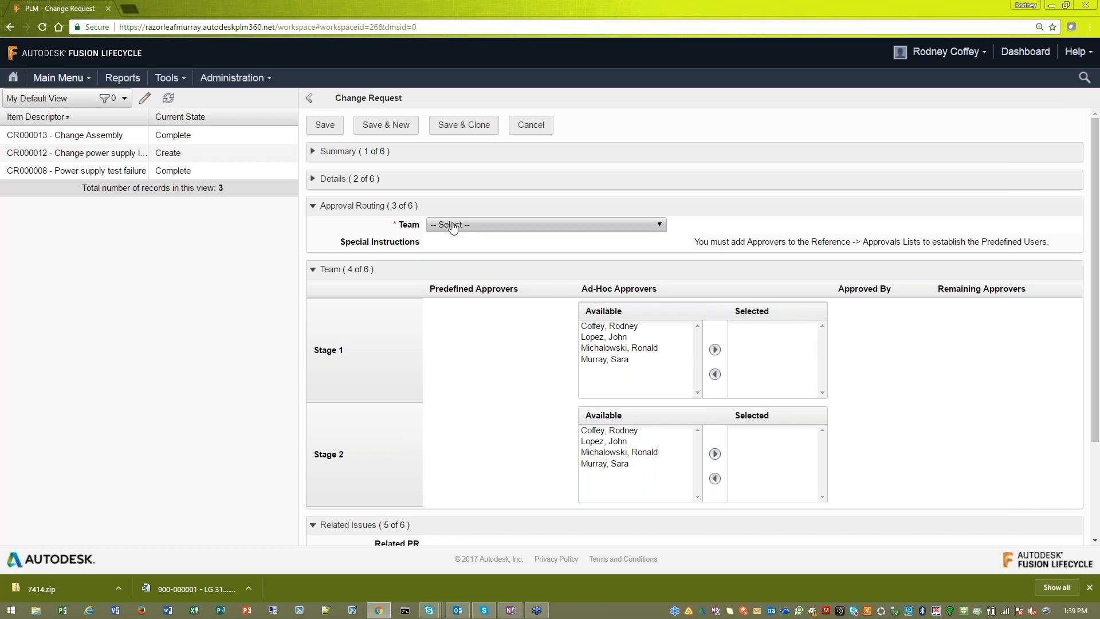
{"action": "left_click", "coordinate": [452, 225]}
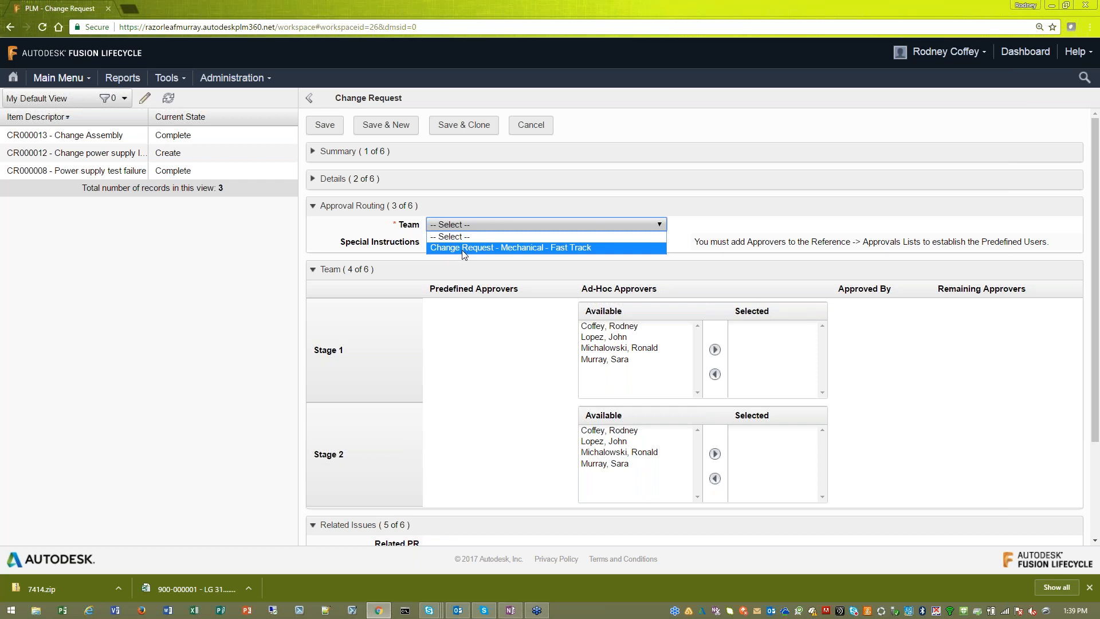
{"action": "left_click", "coordinate": [464, 248]}
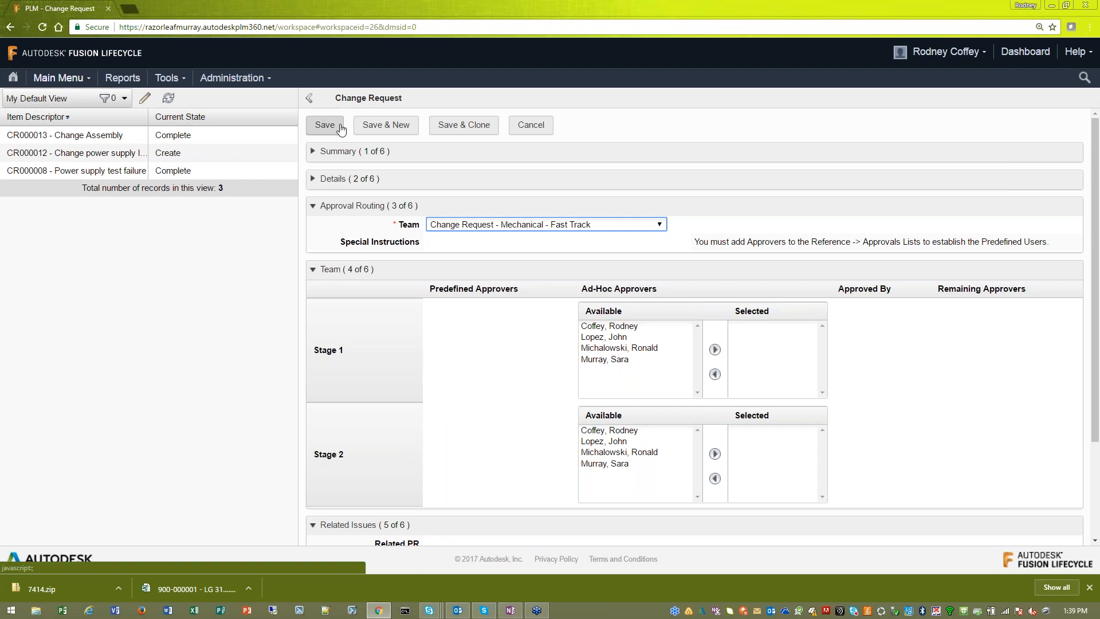
- Enable generating a change order on approval and save the new change request
{"action": "scroll", "coordinate": [367, 197], "scroll_direction": "down", "scroll_amount": 1}
{"action": "scroll", "coordinate": [367, 197], "scroll_direction": "down", "scroll_amount": 2}
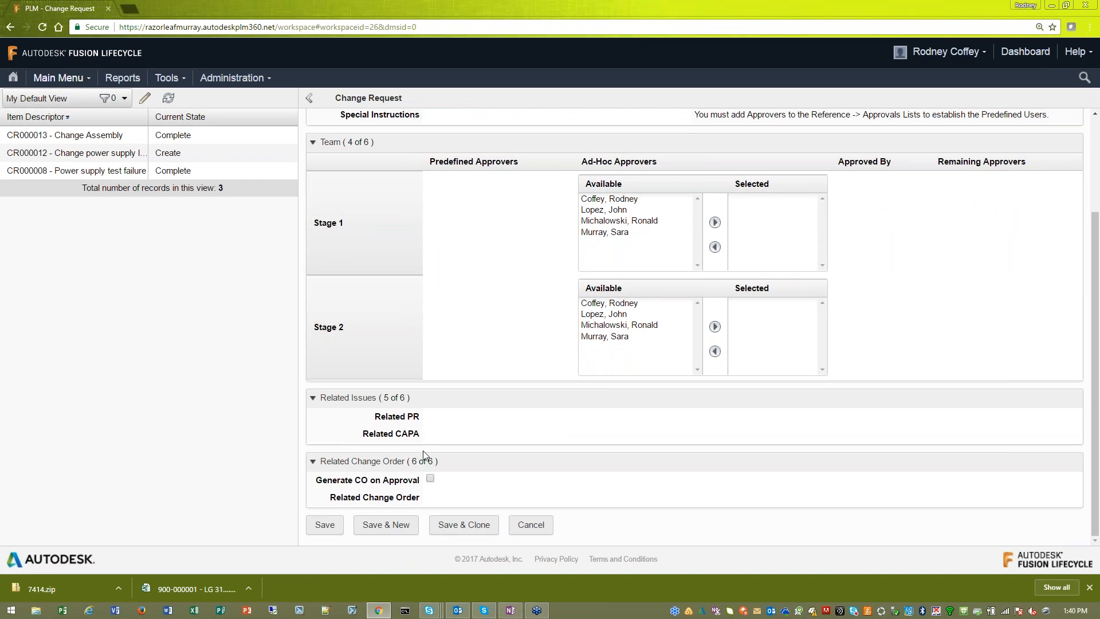
{"action": "left_click", "coordinate": [430, 479]}
{"action": "left_click", "coordinate": [326, 528]}
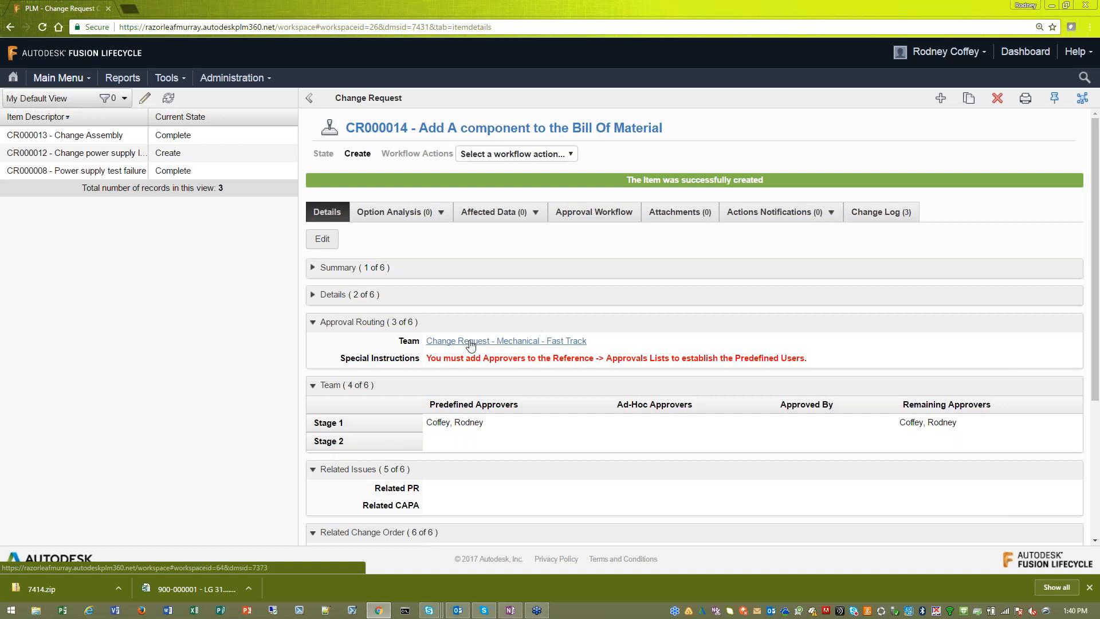
- Open the team's Fast Track approval list in a new browser tab and compare its approvers with the change request's predefined and remaining approvers
{"action": "right_click", "coordinate": [498, 346]}
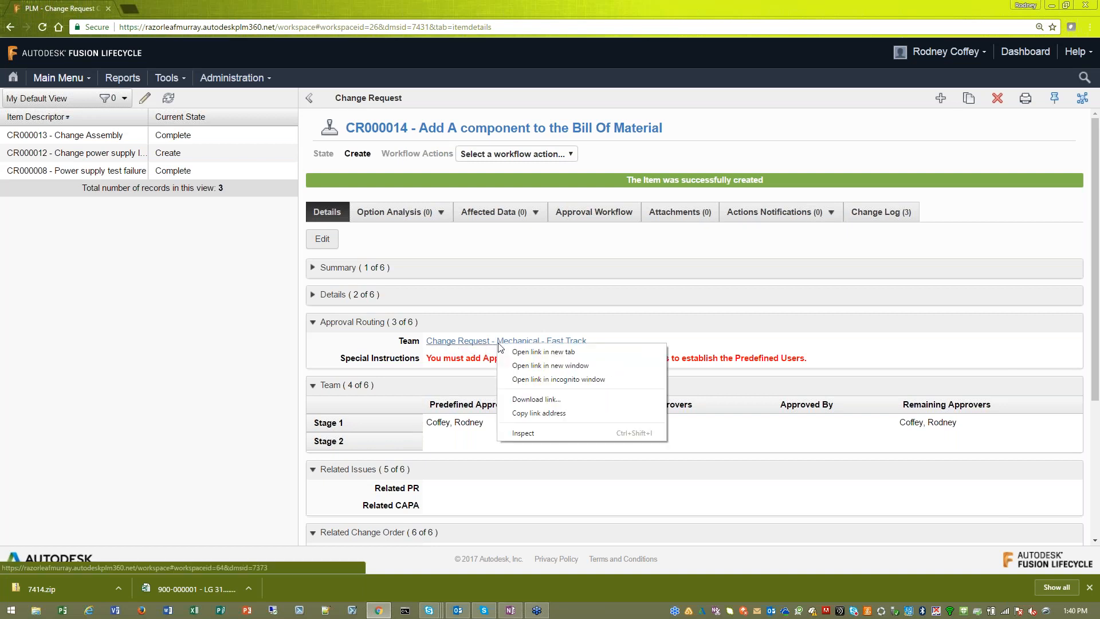
{"action": "left_click", "coordinate": [527, 352]}
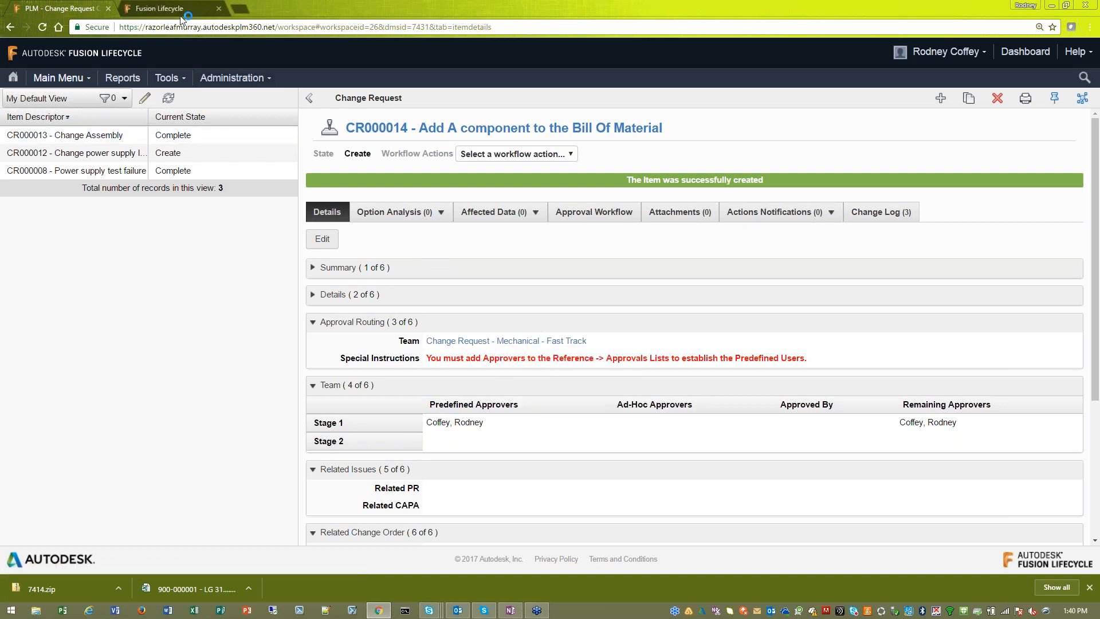
{"action": "left_click", "coordinate": [181, 10]}
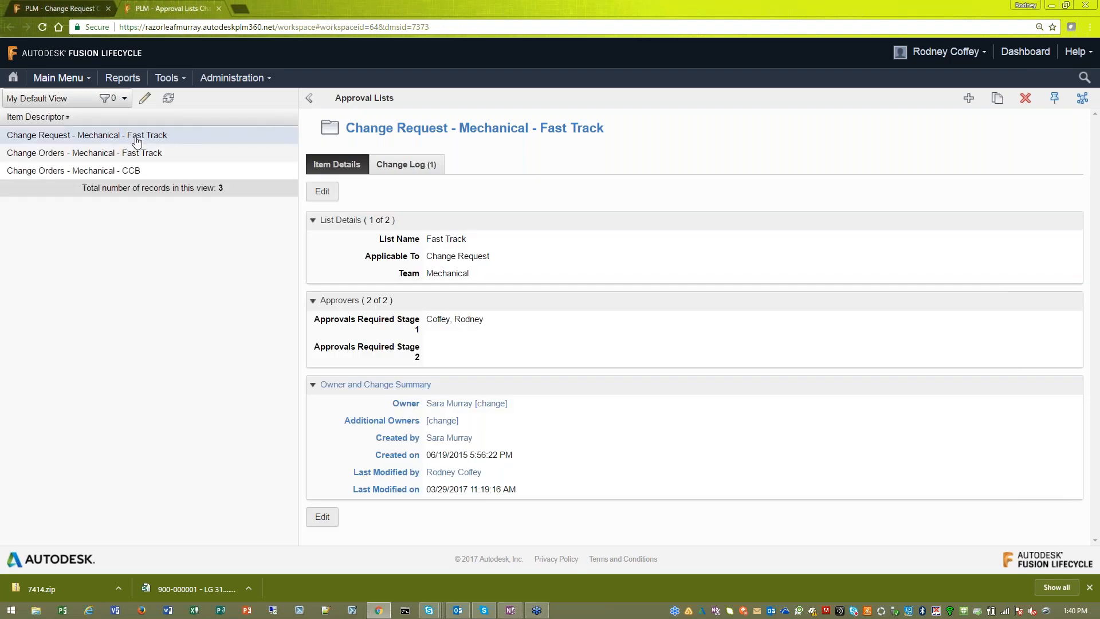
{"action": "left_click_drag", "start_coordinate": [432, 317], "coordinate": [545, 354]}
{"action": "left_click", "coordinate": [548, 354]}
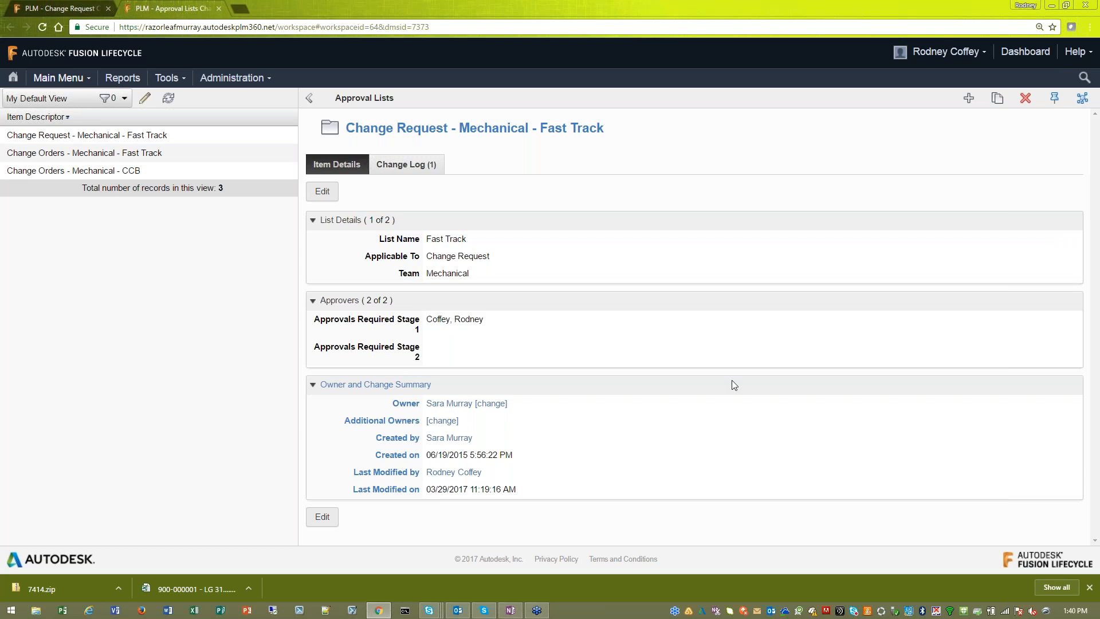
{"action": "left_click", "coordinate": [60, 8]}
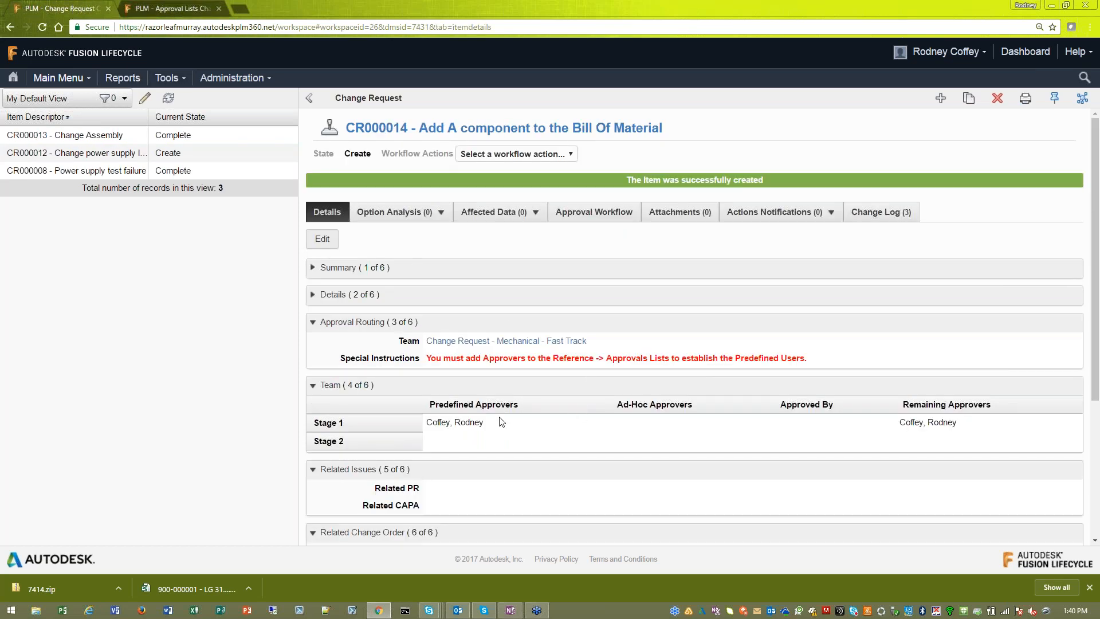
{"action": "left_click_drag", "start_coordinate": [484, 424], "coordinate": [426, 425]}
{"action": "left_click_drag", "start_coordinate": [898, 424], "coordinate": [960, 427]}
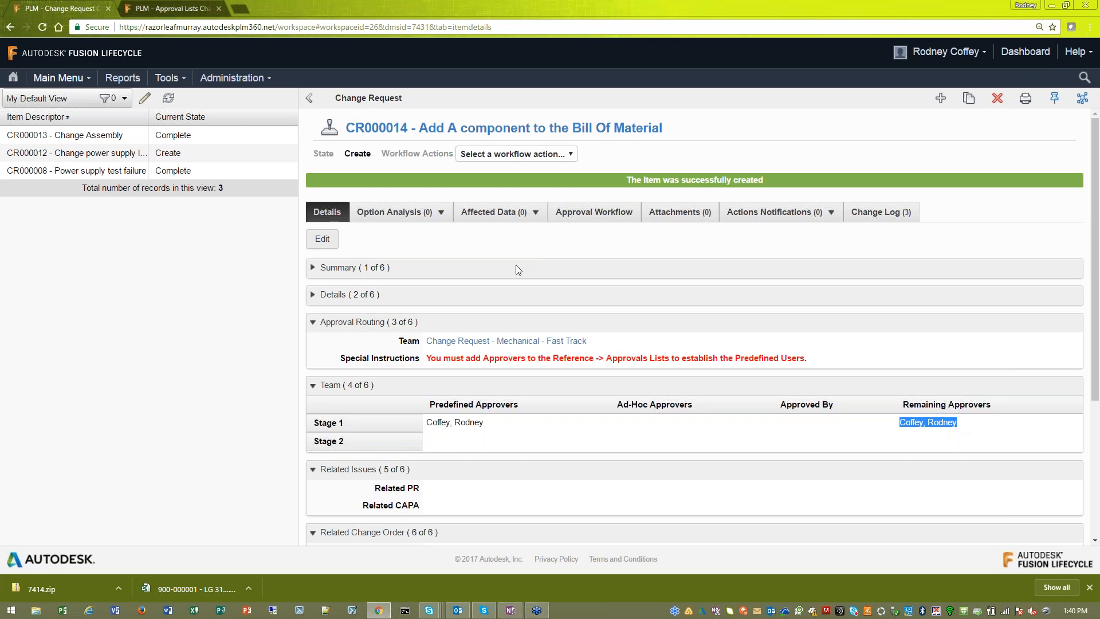
- Start a new option analysis row for the change request and look through its tooling, per unit, scrap/rework cost and risk fields
{"action": "left_click", "coordinate": [412, 218]}
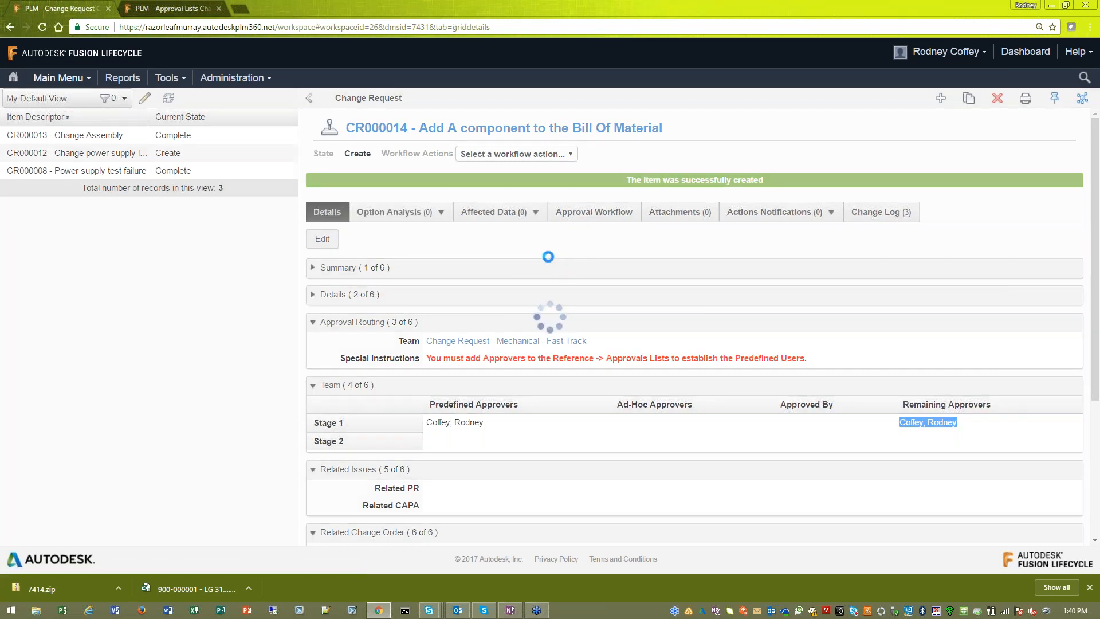
{"action": "left_click", "coordinate": [330, 277]}
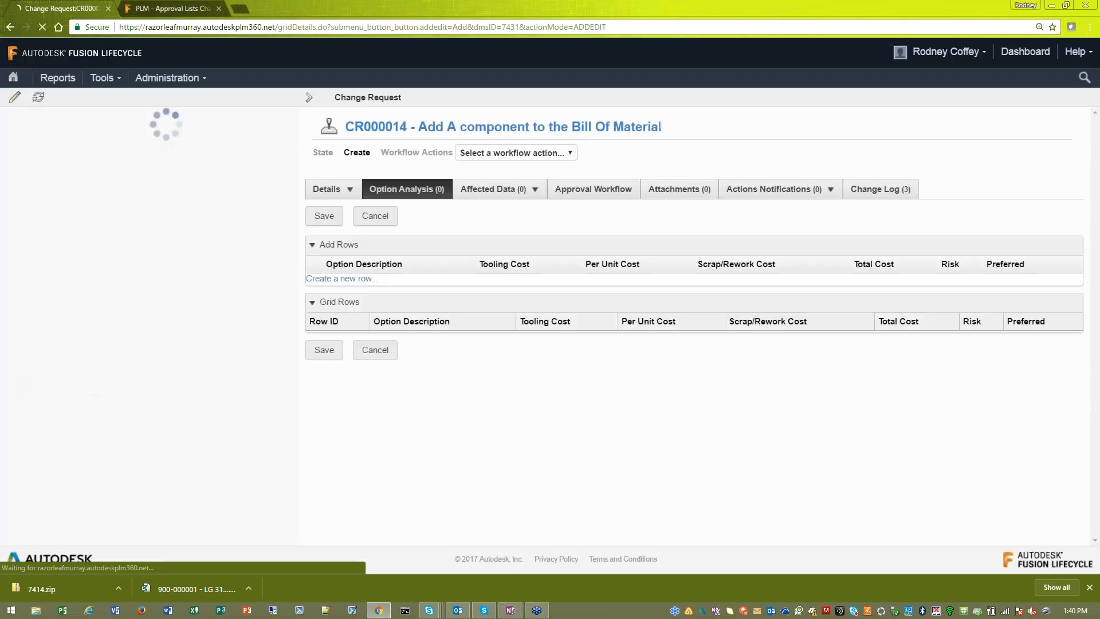
{"action": "left_click", "coordinate": [494, 322]}
{"action": "left_click", "coordinate": [688, 296]}
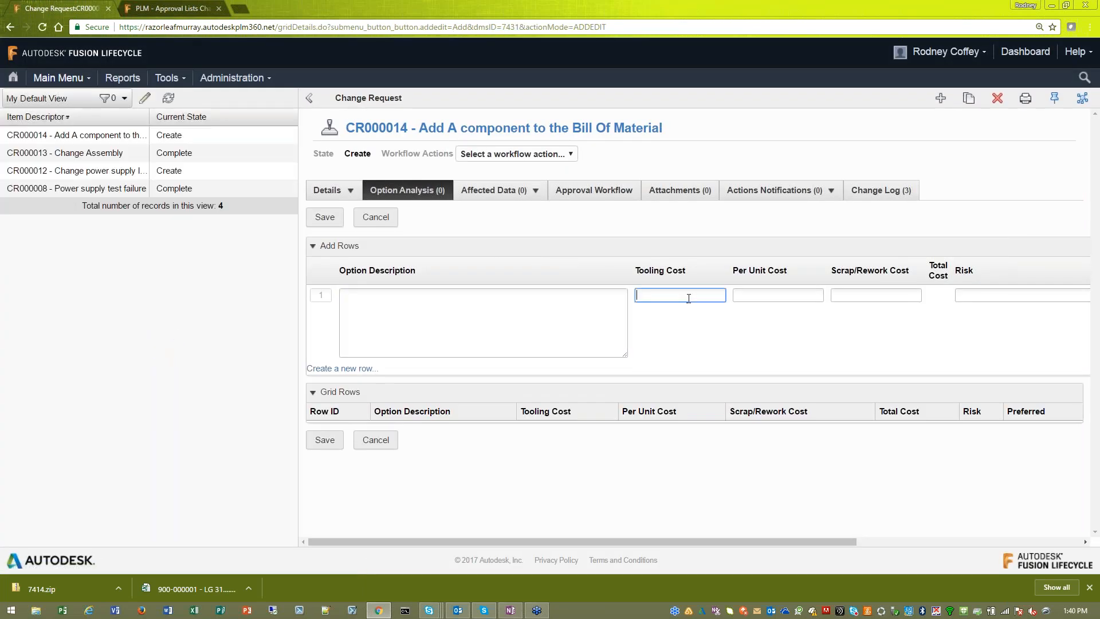
{"action": "left_click", "coordinate": [765, 296]}
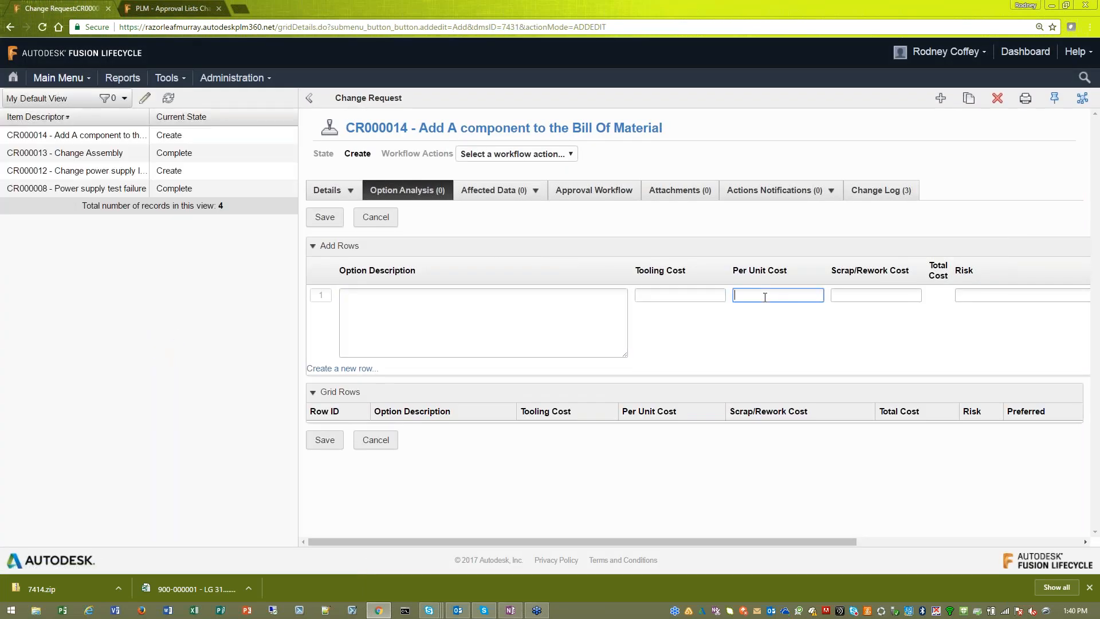
{"action": "left_click", "coordinate": [856, 297]}
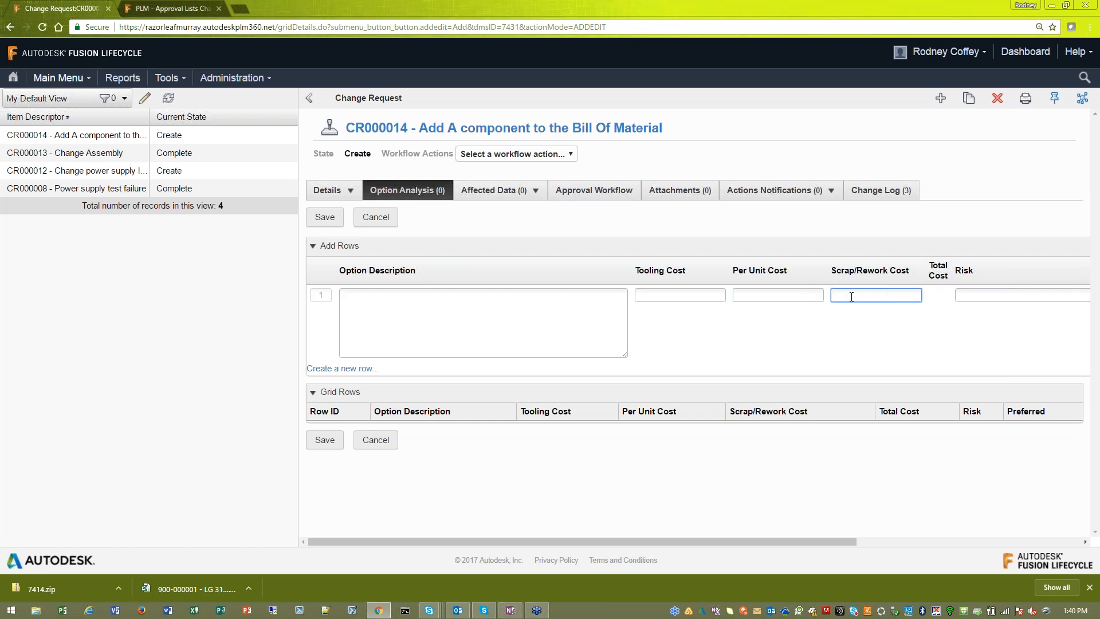
{"action": "key", "text": "Tab"}
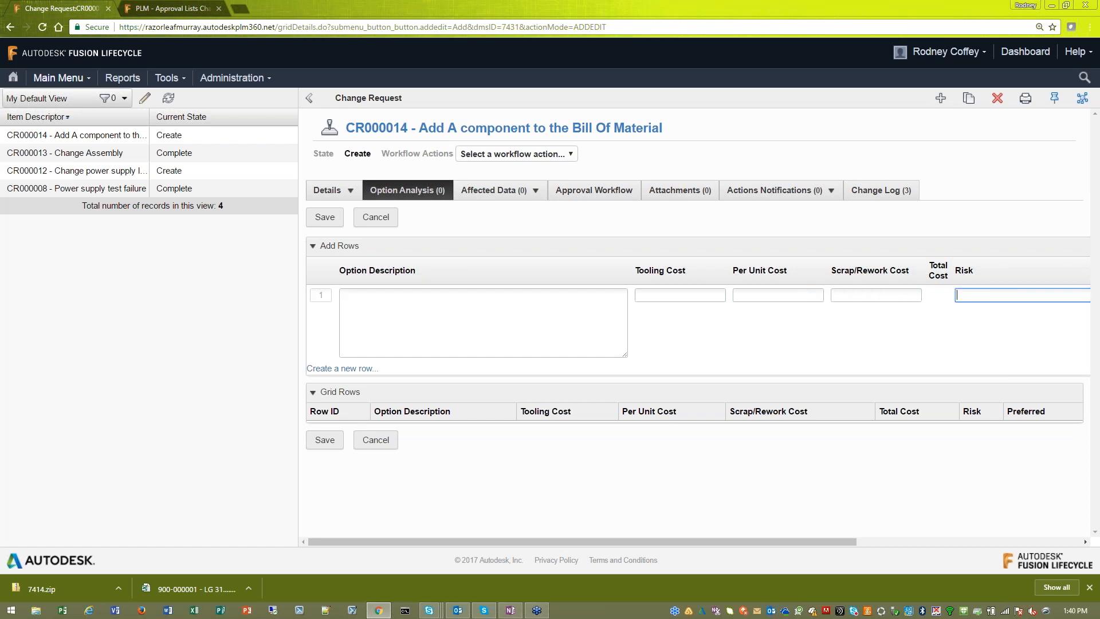
- Search for "900" and add items 900-000001 (Assembly) and 900-000005 (Part 5) to the change request's affected data
{"action": "left_click", "coordinate": [498, 190]}
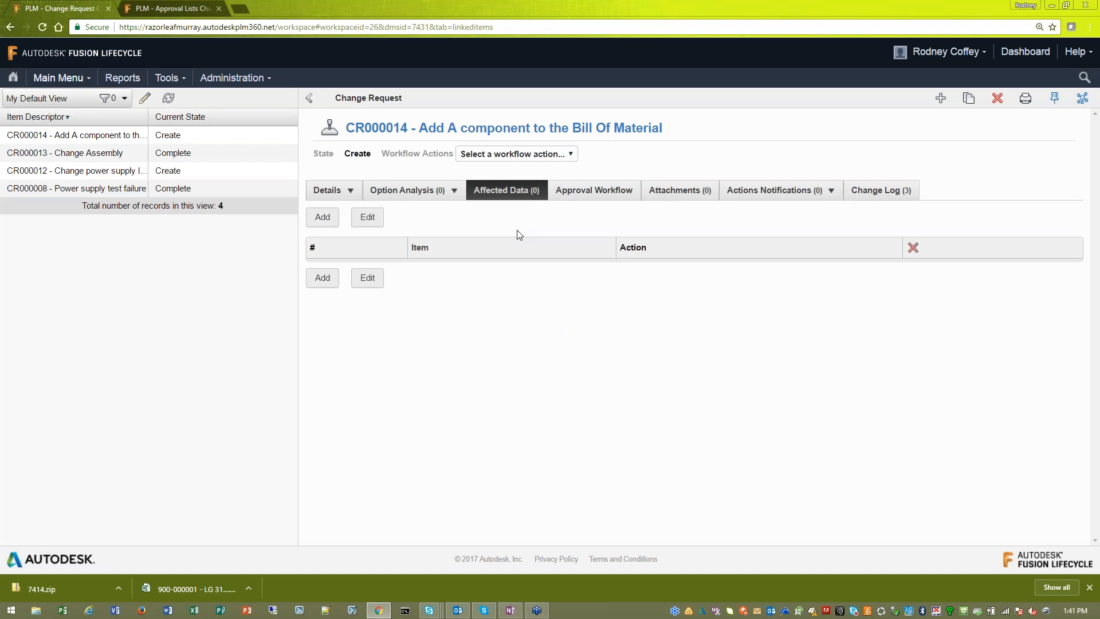
{"action": "left_click", "coordinate": [322, 277]}
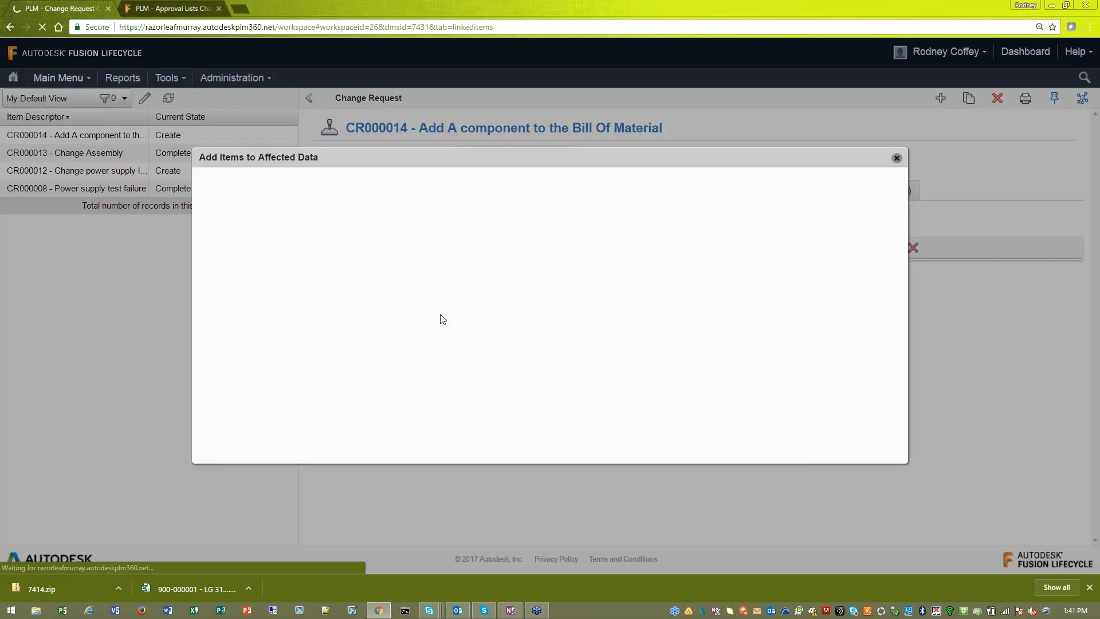
{"action": "type", "text": "900"}
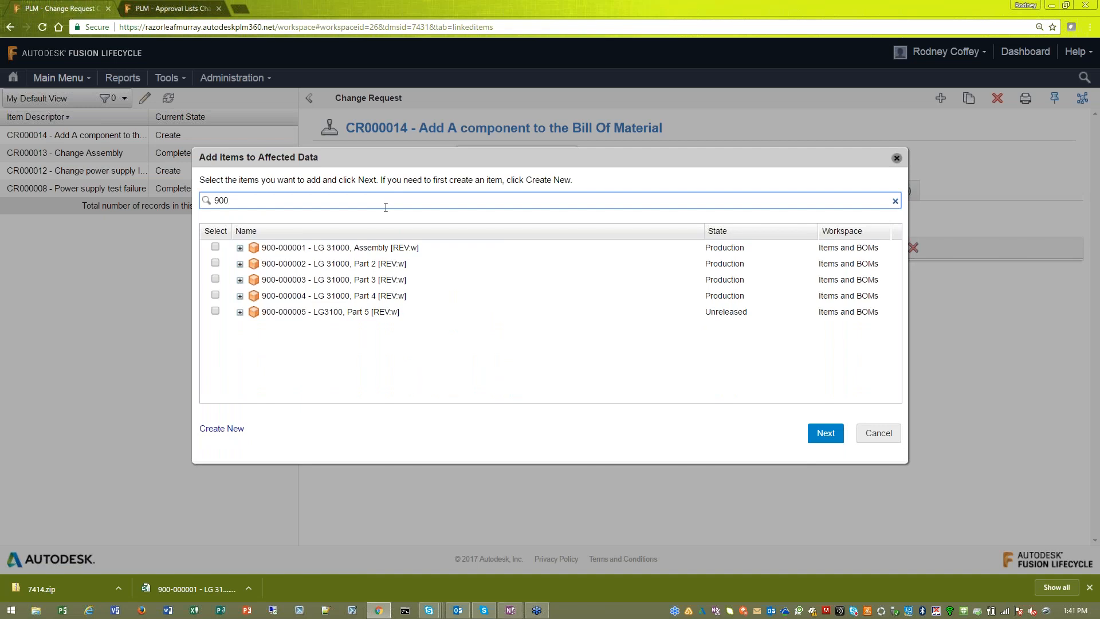
{"action": "left_click", "coordinate": [216, 247]}
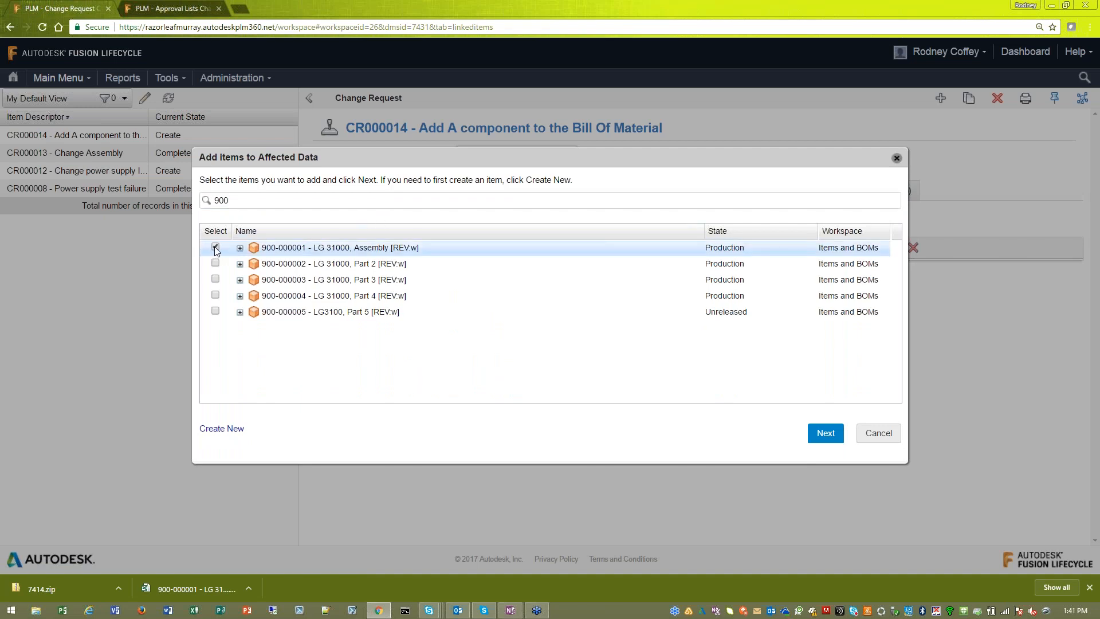
{"action": "left_click", "coordinate": [215, 311]}
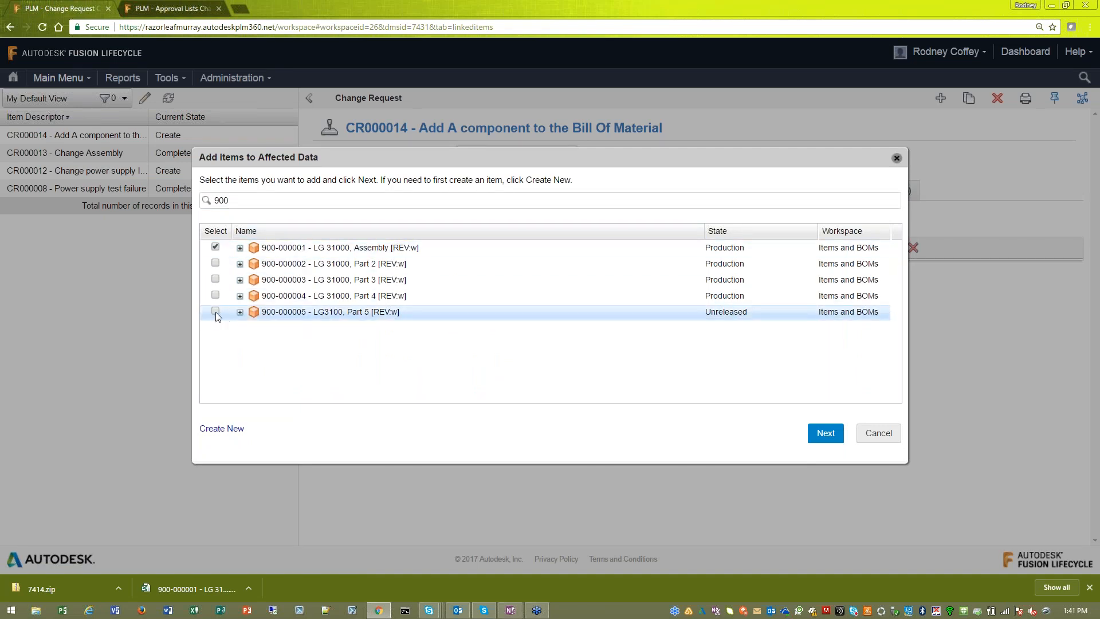
{"action": "left_click", "coordinate": [815, 439]}
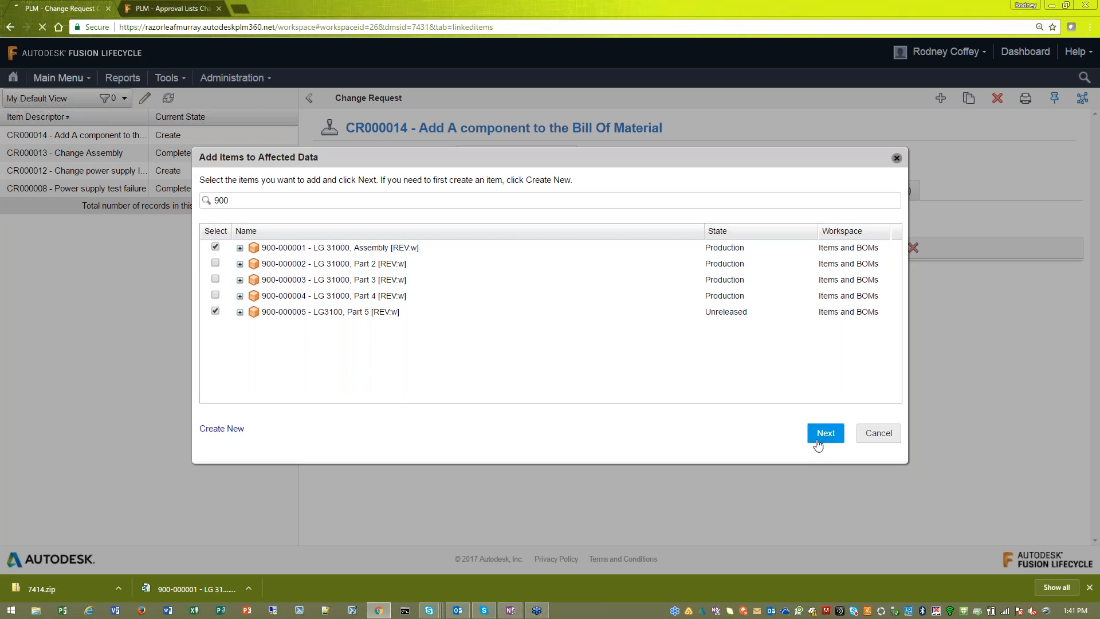
{"action": "left_click", "coordinate": [828, 444]}
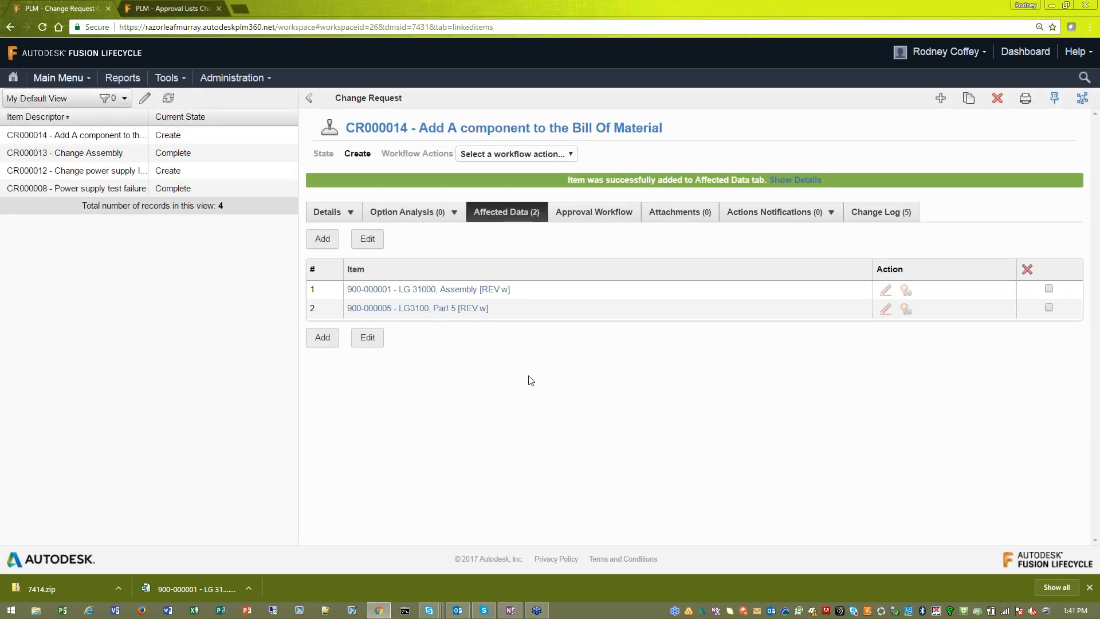
- Show the change request's attachments beside the desktop and rename the copied specification Word file there as "Work Instruction"
{"action": "left_click", "coordinate": [671, 215]}
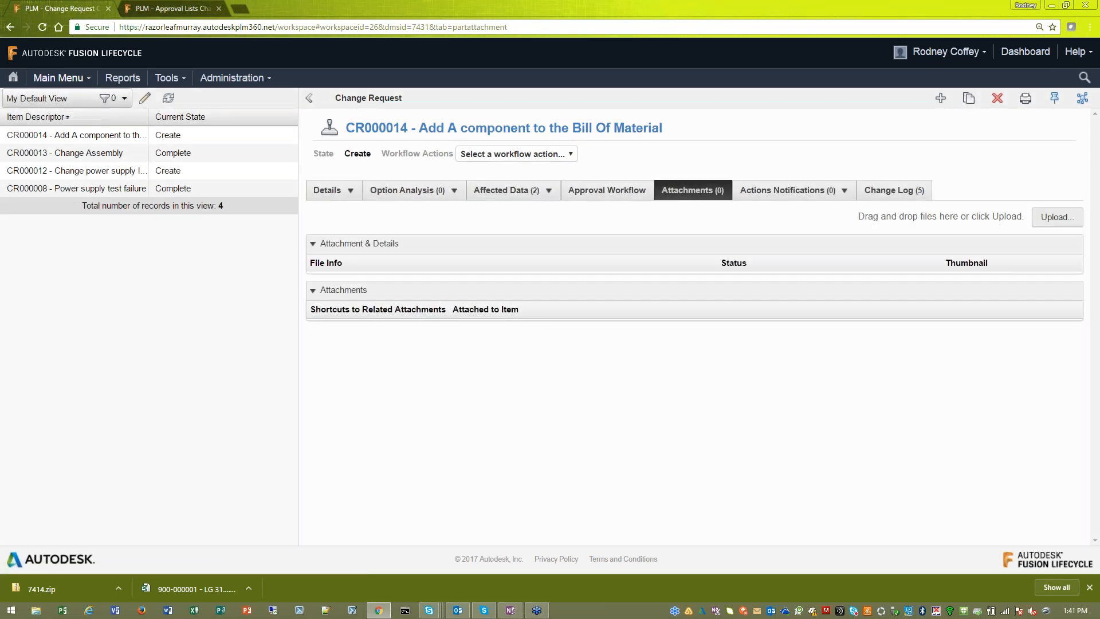
{"action": "left_click_drag", "start_coordinate": [676, 13], "coordinate": [263, 37]}
{"action": "left_click", "coordinate": [592, 191]}
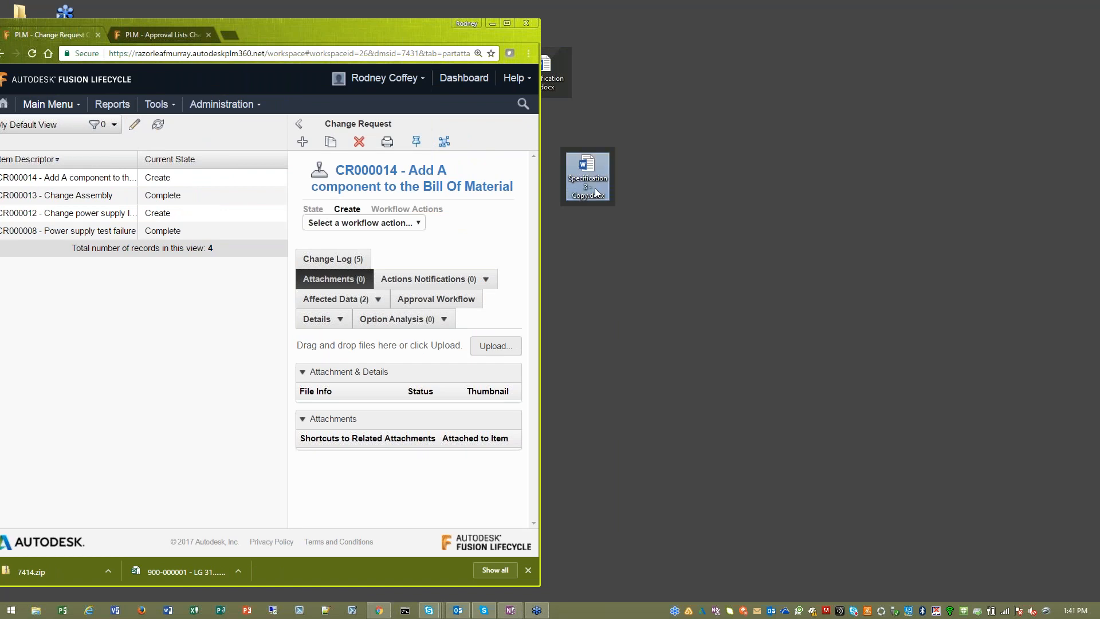
{"action": "left_click", "coordinate": [592, 191]}
{"action": "type", "text": "Work In"}
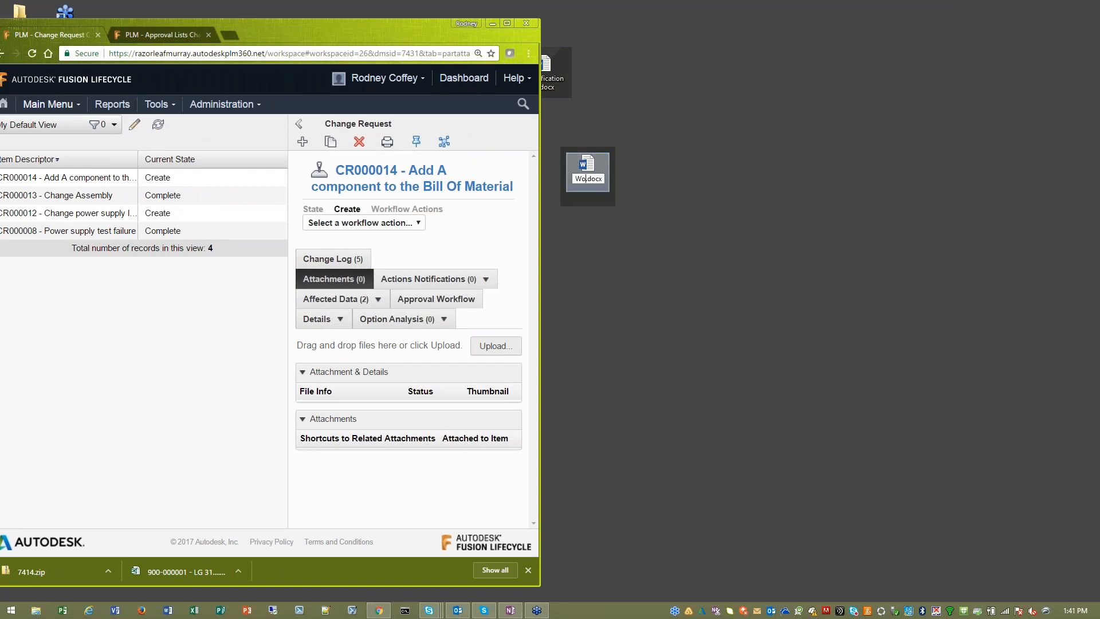
{"action": "type", "text": "struction"}
{"action": "left_click", "coordinate": [669, 246]}
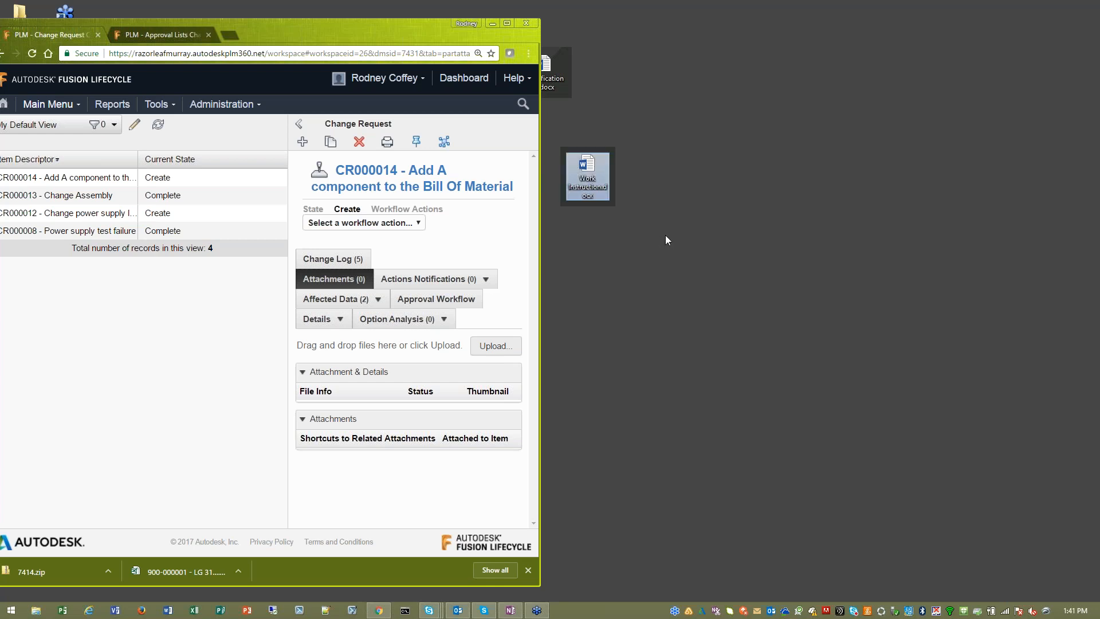
- Upload the Work Instruction Word file from the desktop to the change request with the description "Adding Instruction for Change", and maximize the browser
{"action": "left_click_drag", "start_coordinate": [589, 181], "coordinate": [478, 338]}
{"action": "left_click", "coordinate": [287, 338]}
{"action": "type", "text": "Addin"}
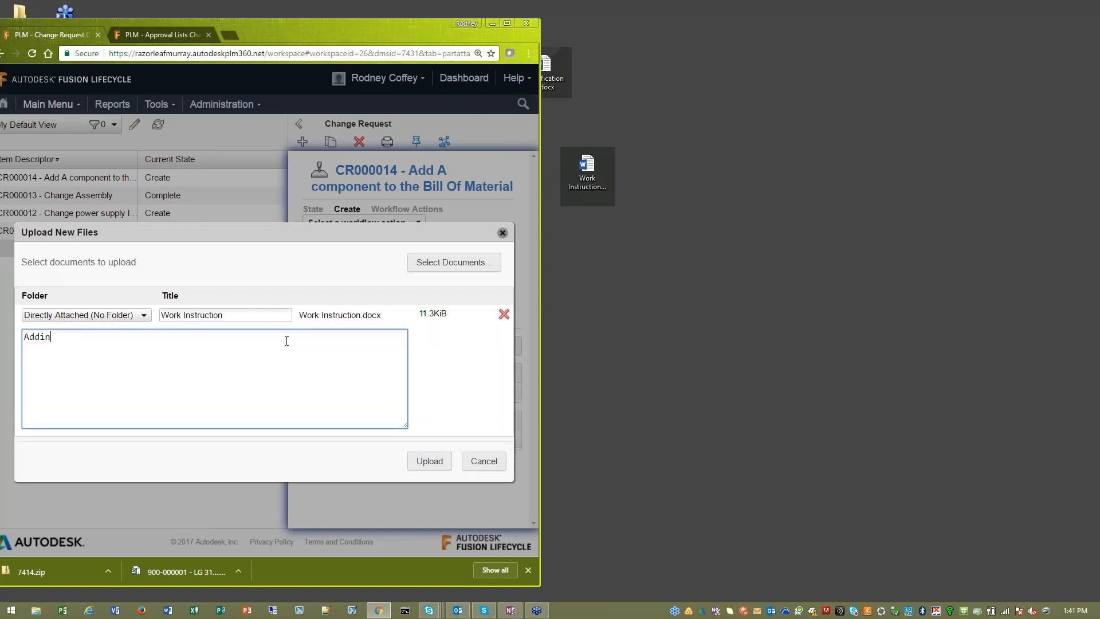
{"action": "type", "text": "g Instruction for Change"}
{"action": "left_click", "coordinate": [427, 461]}
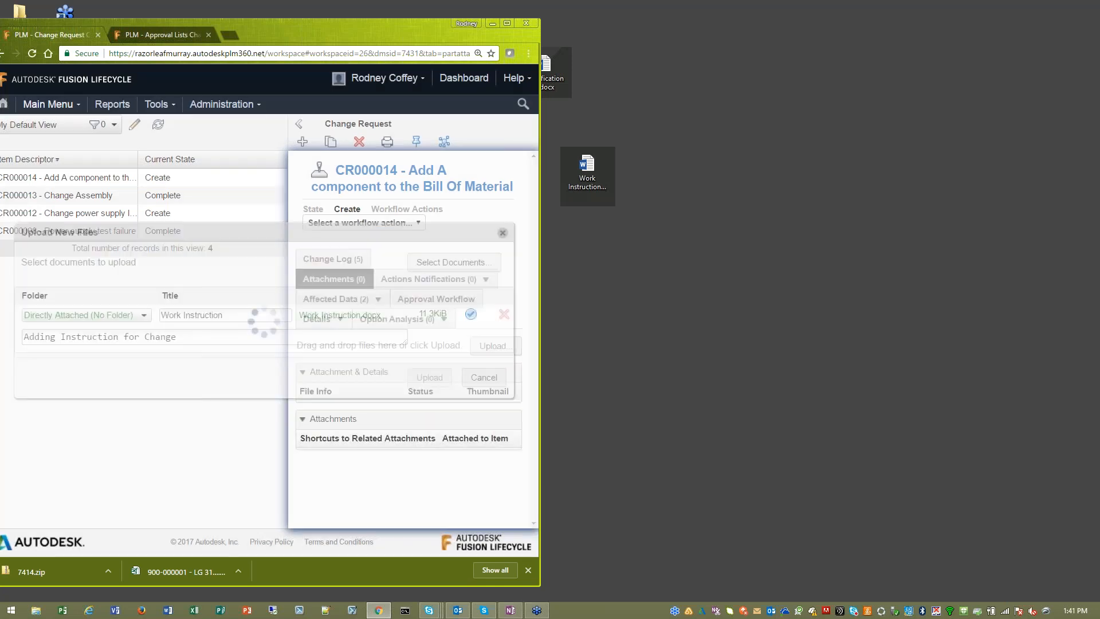
{"action": "left_click_drag", "start_coordinate": [411, 27], "coordinate": [458, 1]}
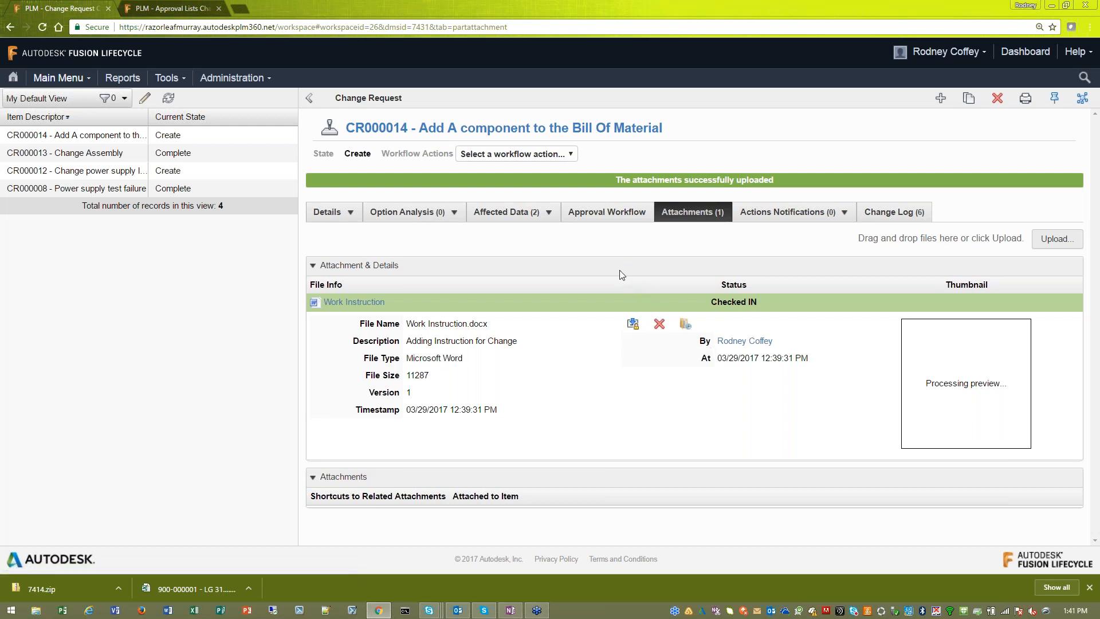
- Show the change request's approval workflow at full width and submit it through the Submit (Fast Track) transition without comments
{"action": "left_click", "coordinate": [610, 213]}
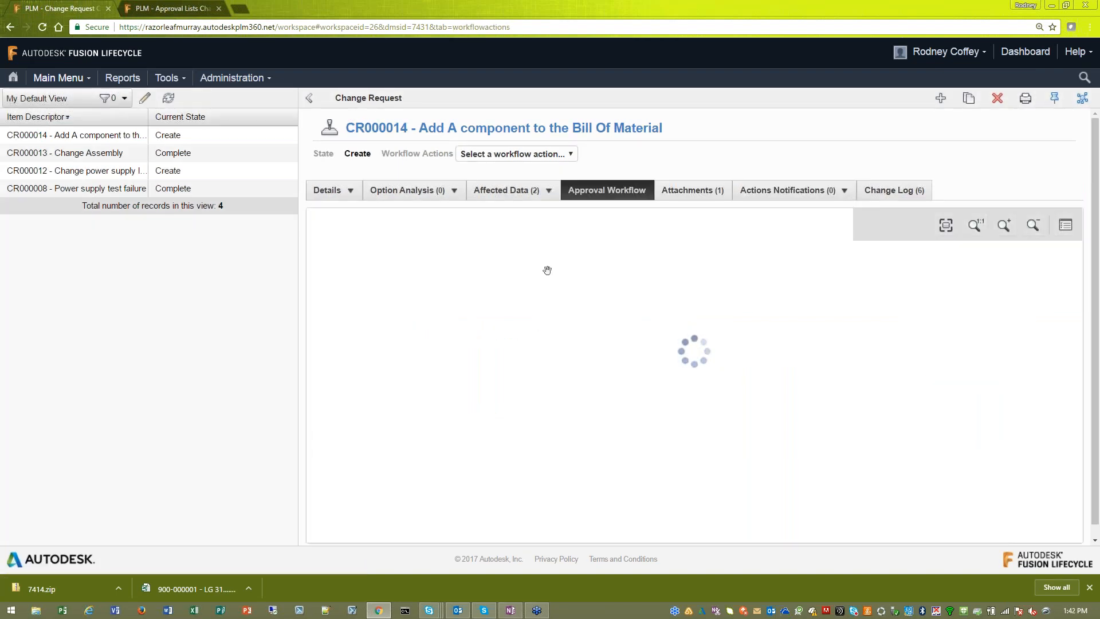
{"action": "left_click", "coordinate": [310, 99]}
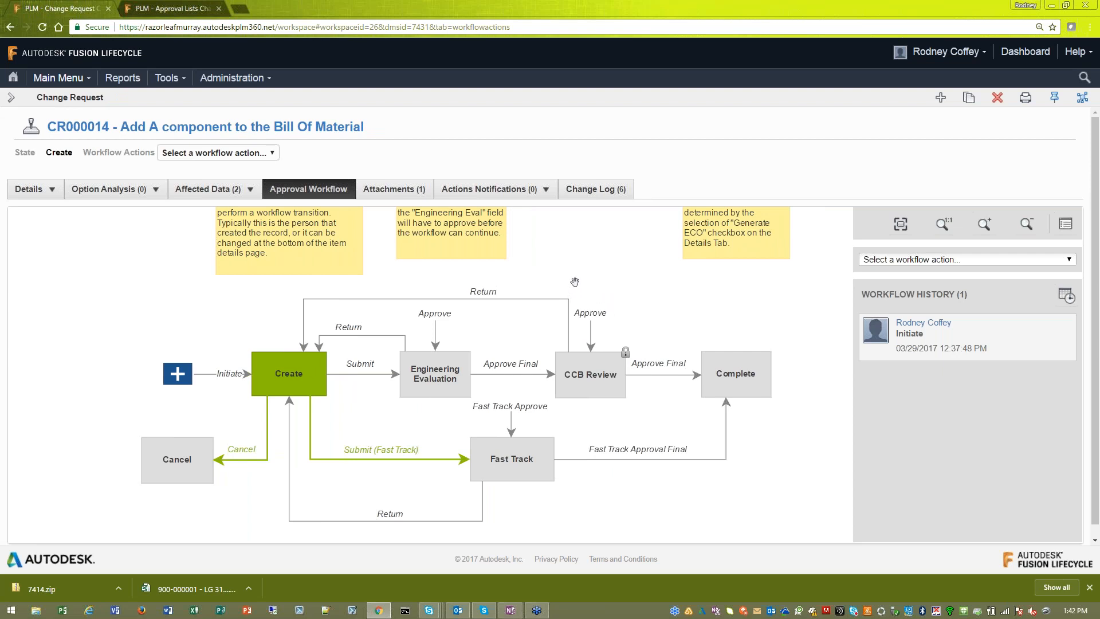
{"action": "left_click_drag", "start_coordinate": [568, 277], "coordinate": [554, 261]}
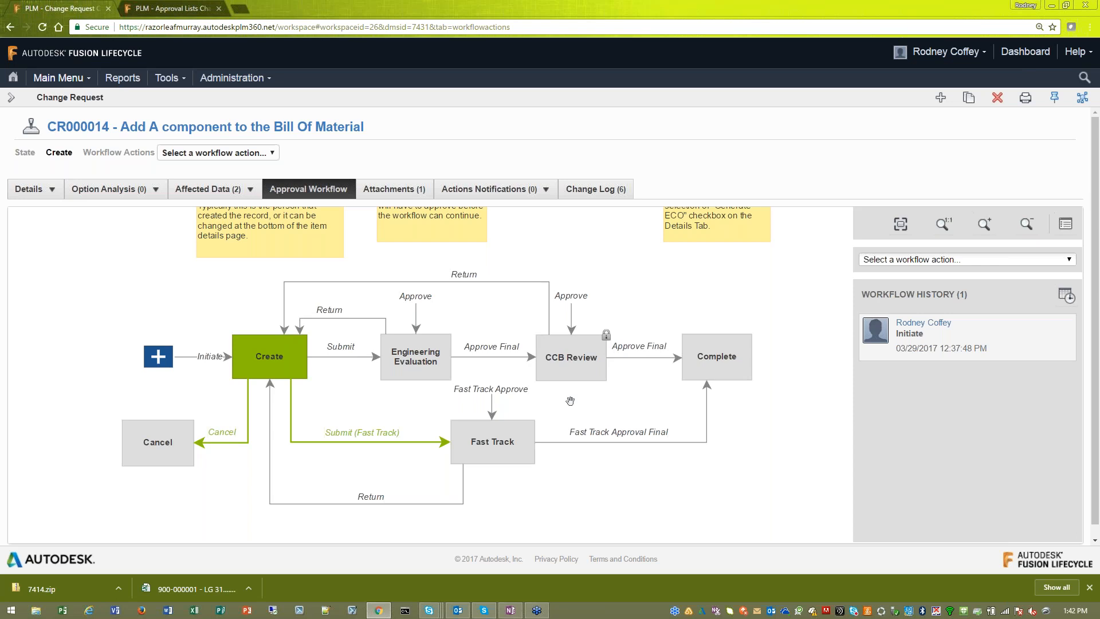
{"action": "left_click", "coordinate": [365, 438]}
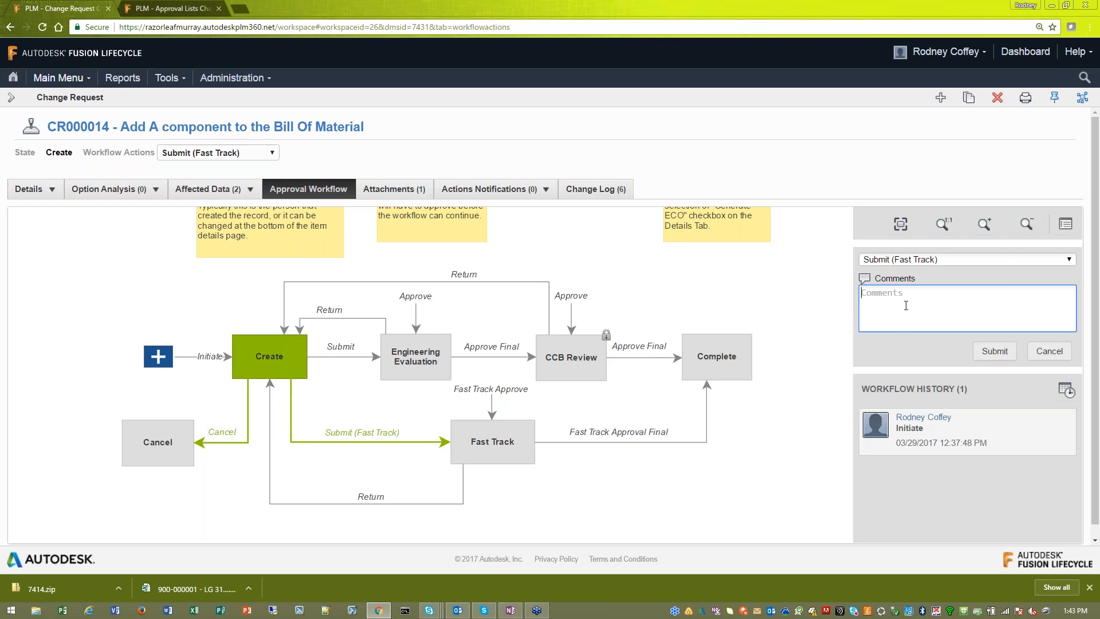
{"action": "left_click", "coordinate": [980, 353]}
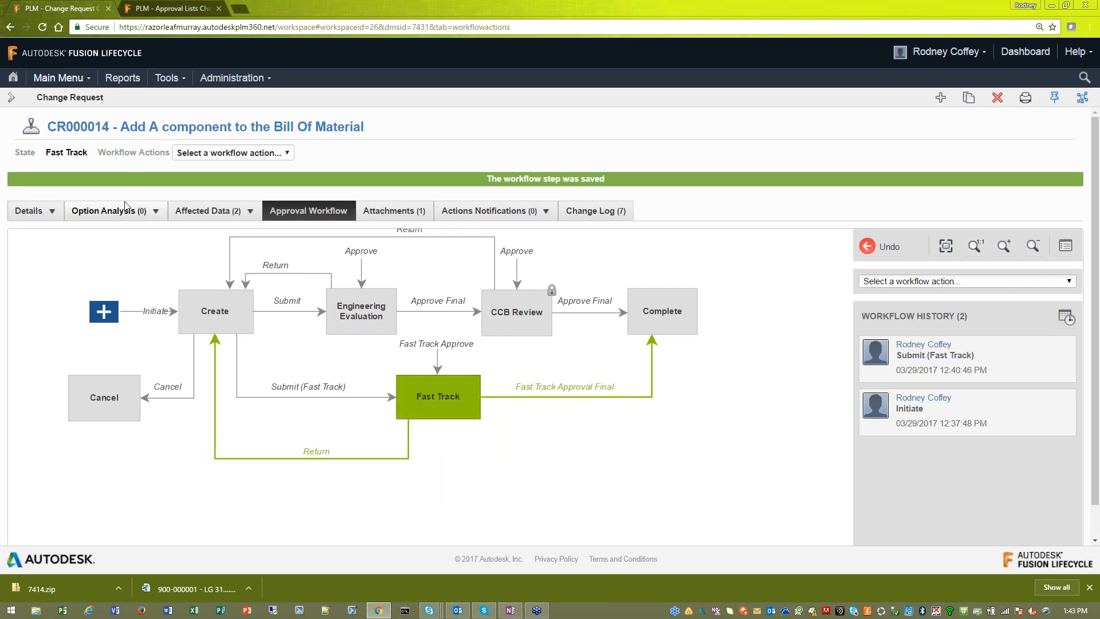
- Check the change request's state, approval team, remaining approvers and Generate CO on Approval setting in its details
{"action": "left_click_drag", "start_coordinate": [47, 156], "coordinate": [89, 155]}
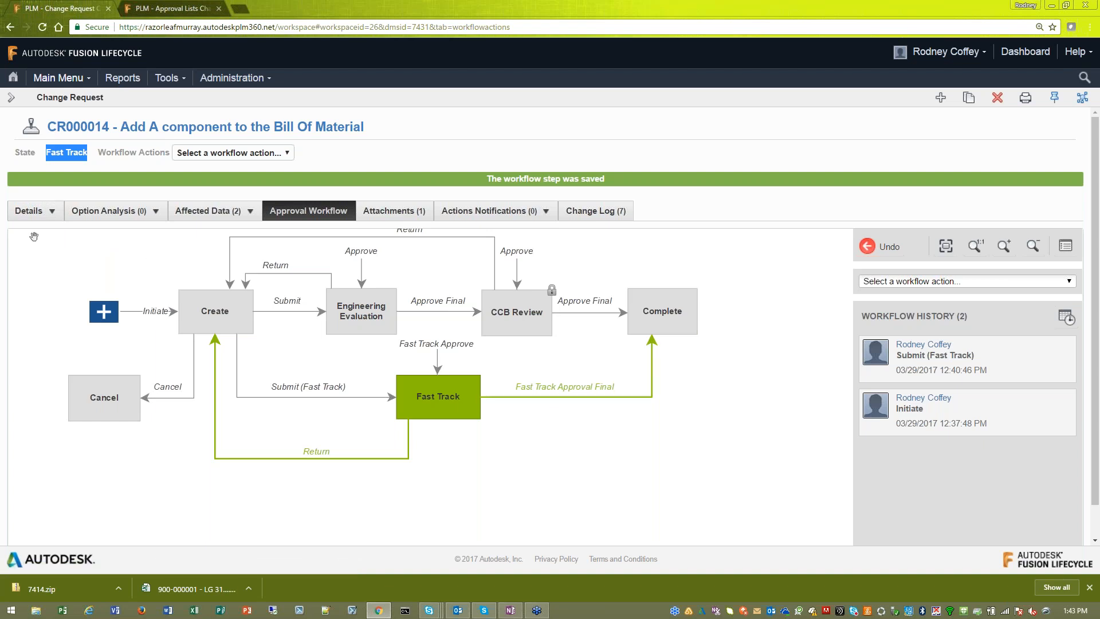
{"action": "left_click", "coordinate": [29, 217]}
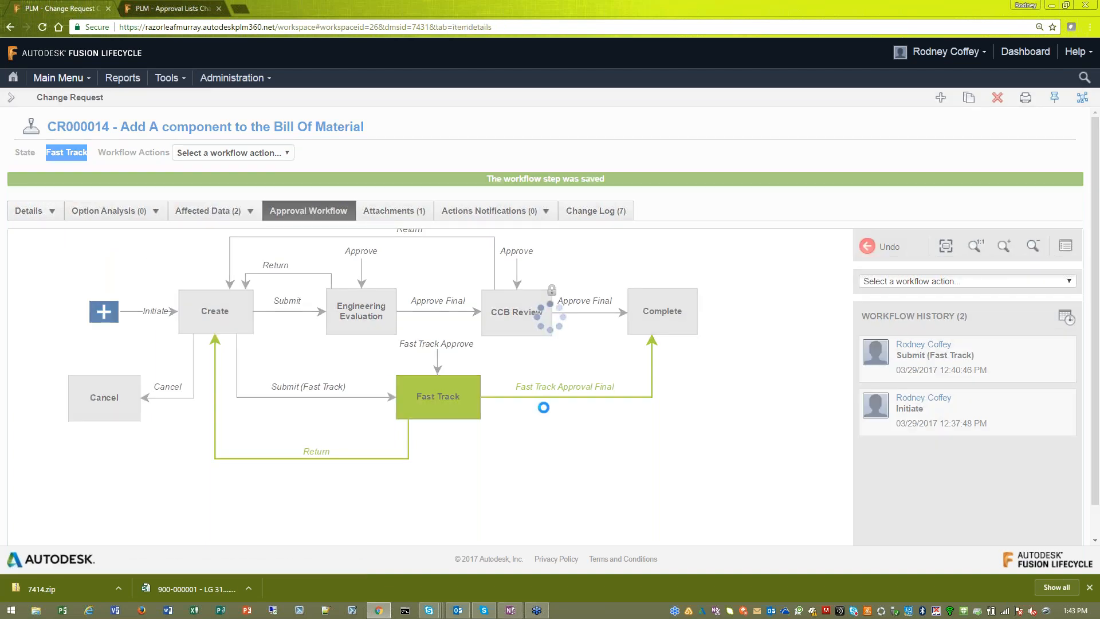
{"action": "scroll", "coordinate": [552, 393], "scroll_direction": "down", "scroll_amount": 3}
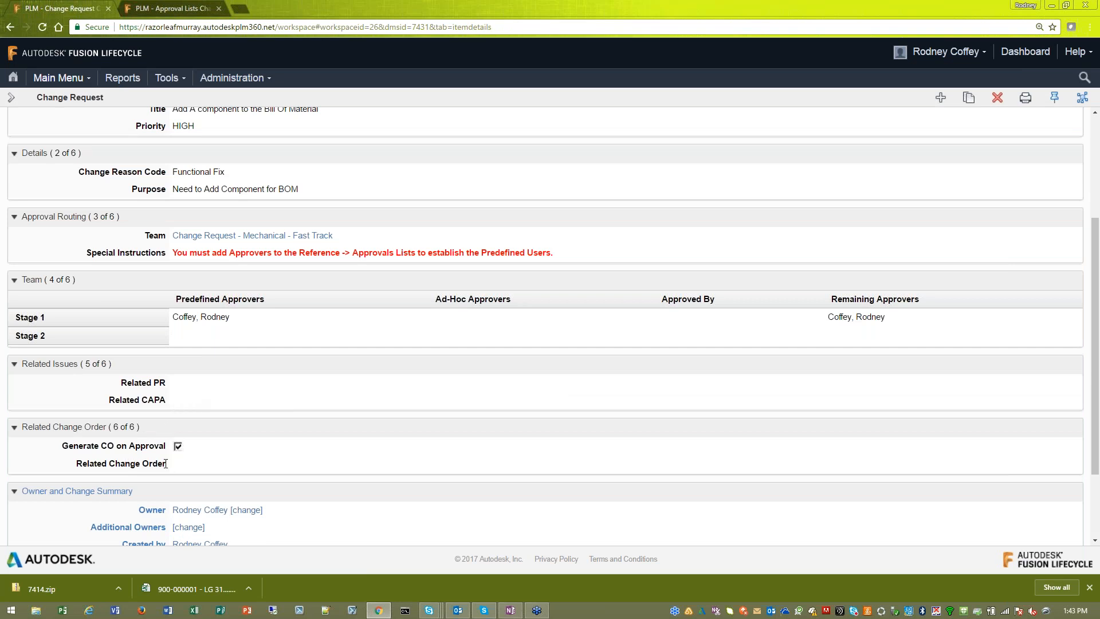
{"action": "scroll", "coordinate": [360, 408], "scroll_direction": "up", "scroll_amount": 5}
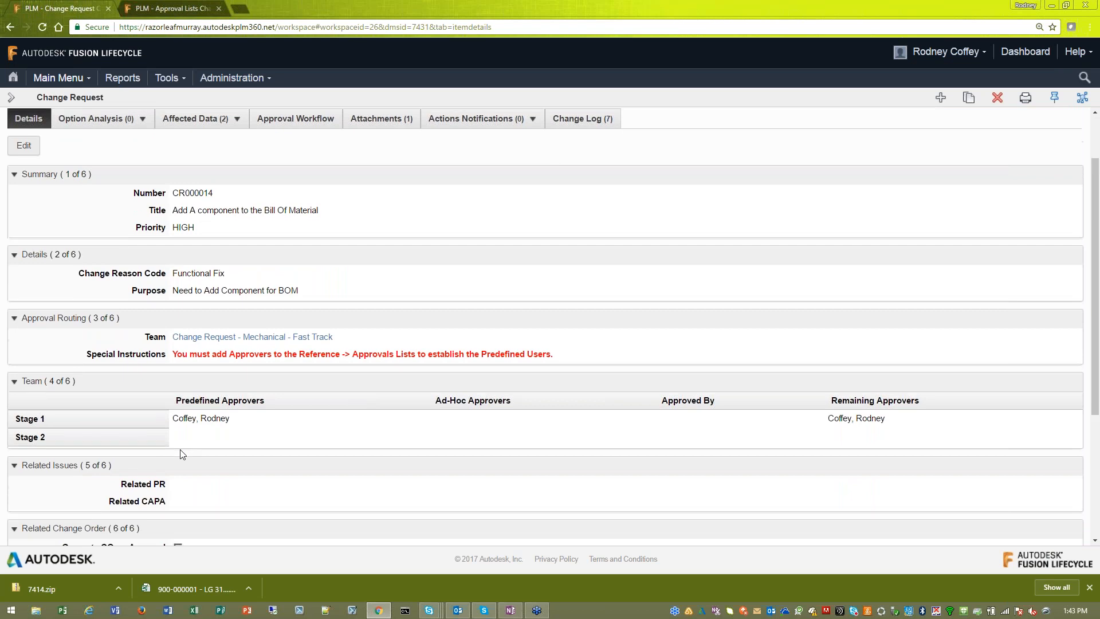
{"action": "scroll", "coordinate": [182, 454], "scroll_direction": "down", "scroll_amount": 1}
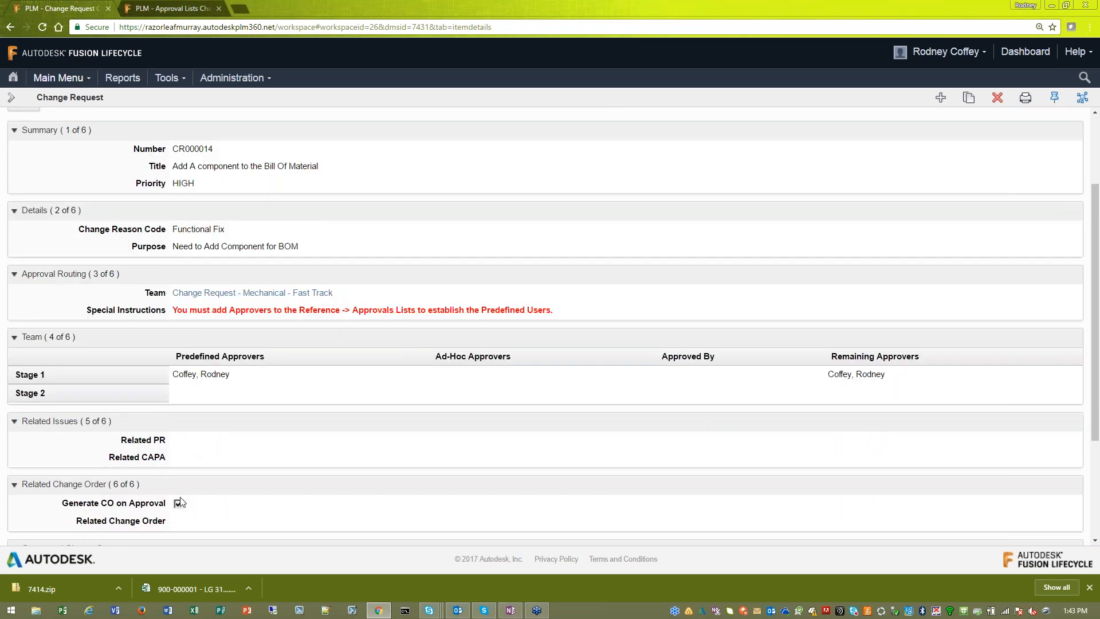
{"action": "scroll", "coordinate": [365, 411], "scroll_direction": "up", "scroll_amount": 3}
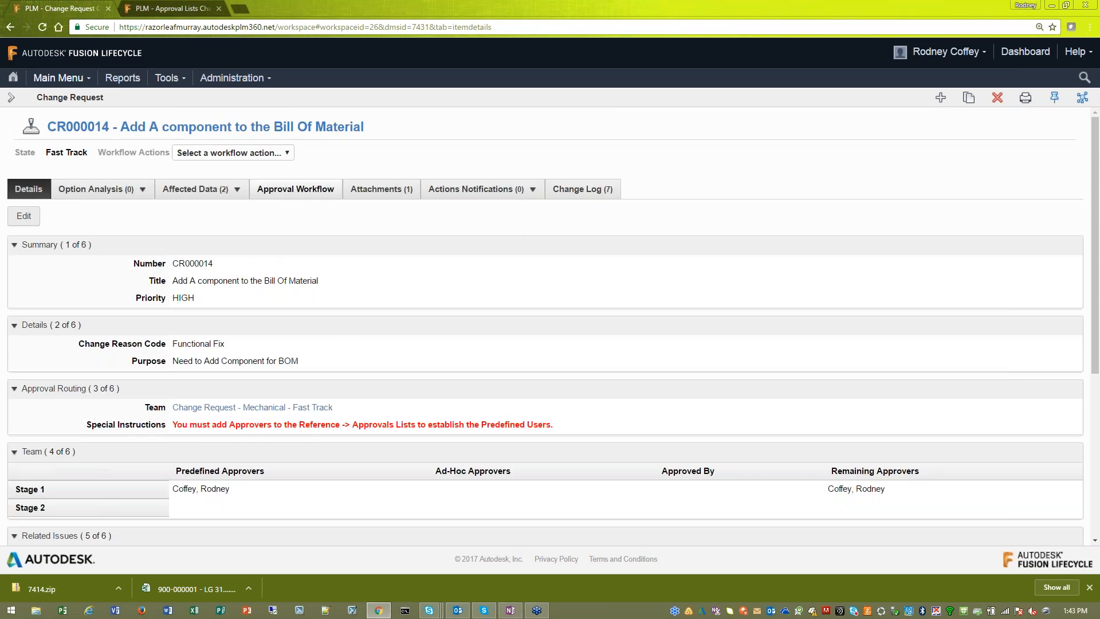
- Approve the change request with the Fast Track Approval Final workflow action
{"action": "left_click", "coordinate": [286, 154]}
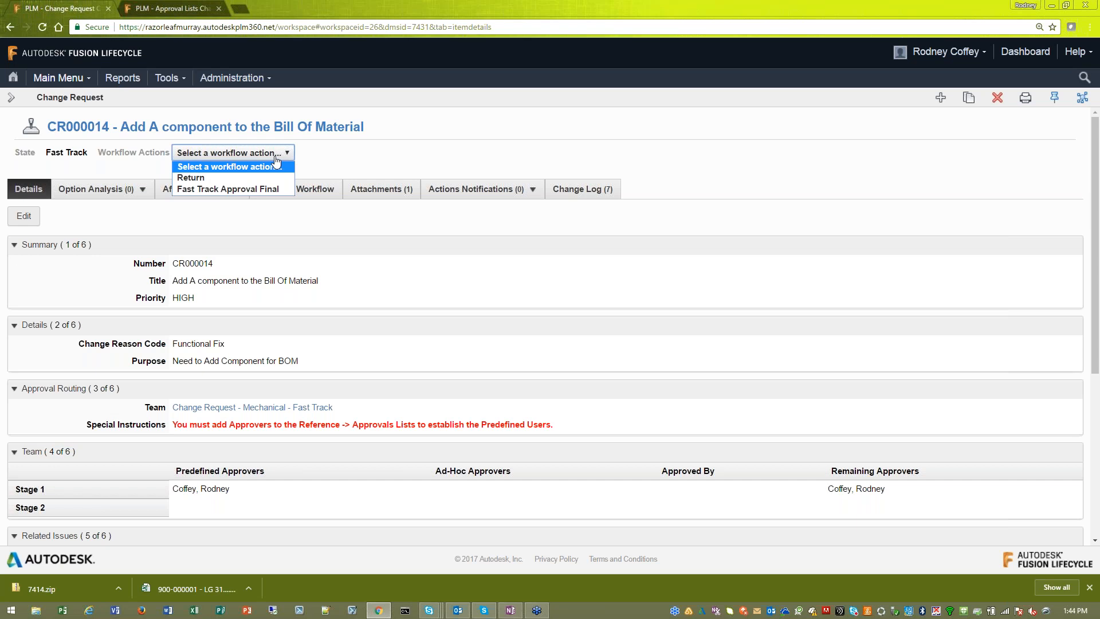
{"action": "left_click", "coordinate": [264, 191]}
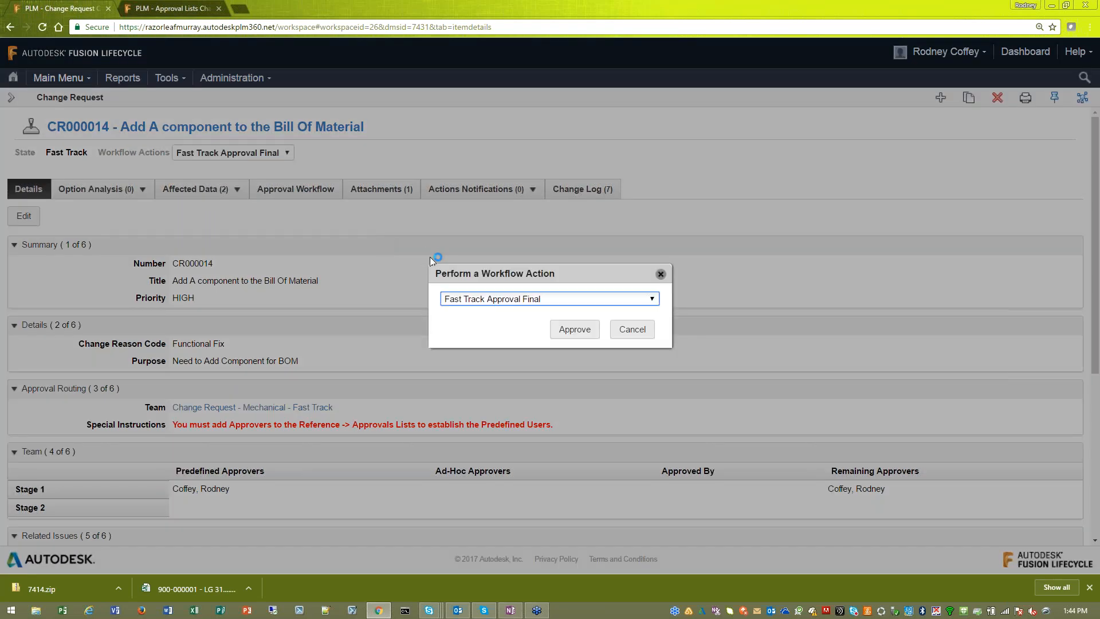
{"action": "left_click", "coordinate": [561, 329]}
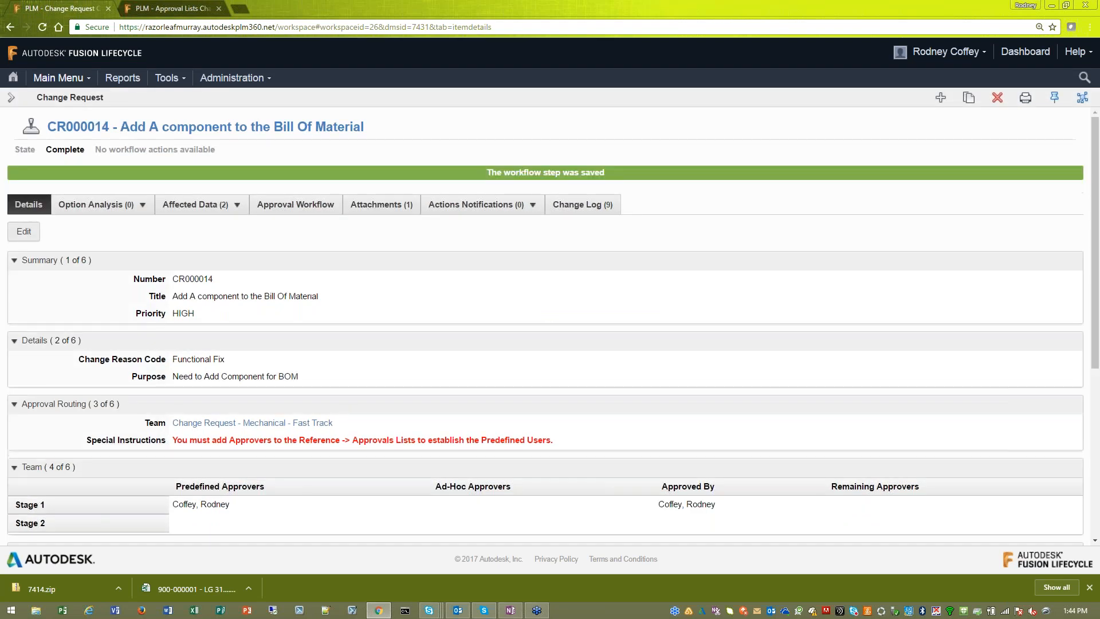
- Open the related change order CO000015 from the change request and close the browser tab with the approval list
{"action": "scroll", "coordinate": [488, 322], "scroll_direction": "down", "scroll_amount": 1}
{"action": "scroll", "coordinate": [490, 323], "scroll_direction": "down", "scroll_amount": 1}
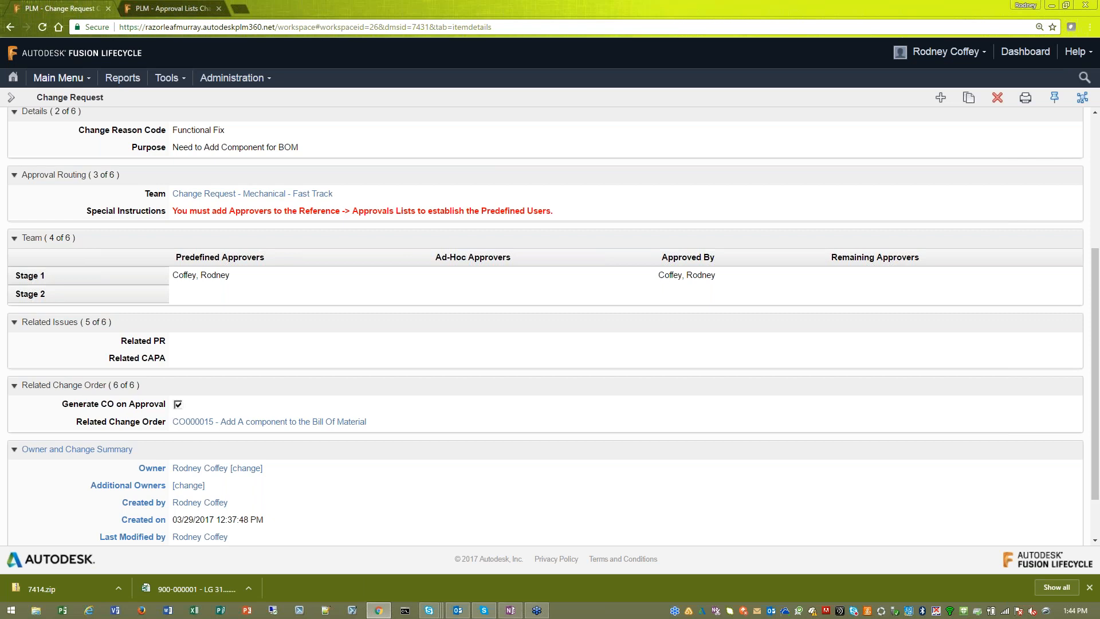
{"action": "left_click", "coordinate": [274, 422]}
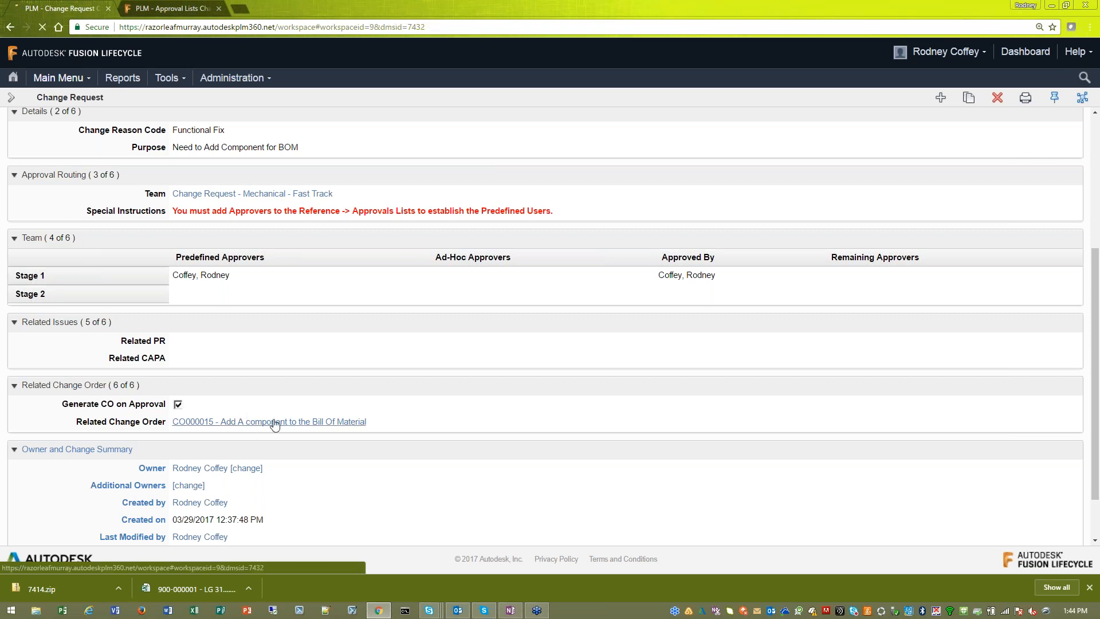
{"action": "left_click", "coordinate": [194, 11]}
{"action": "left_click", "coordinate": [218, 8]}
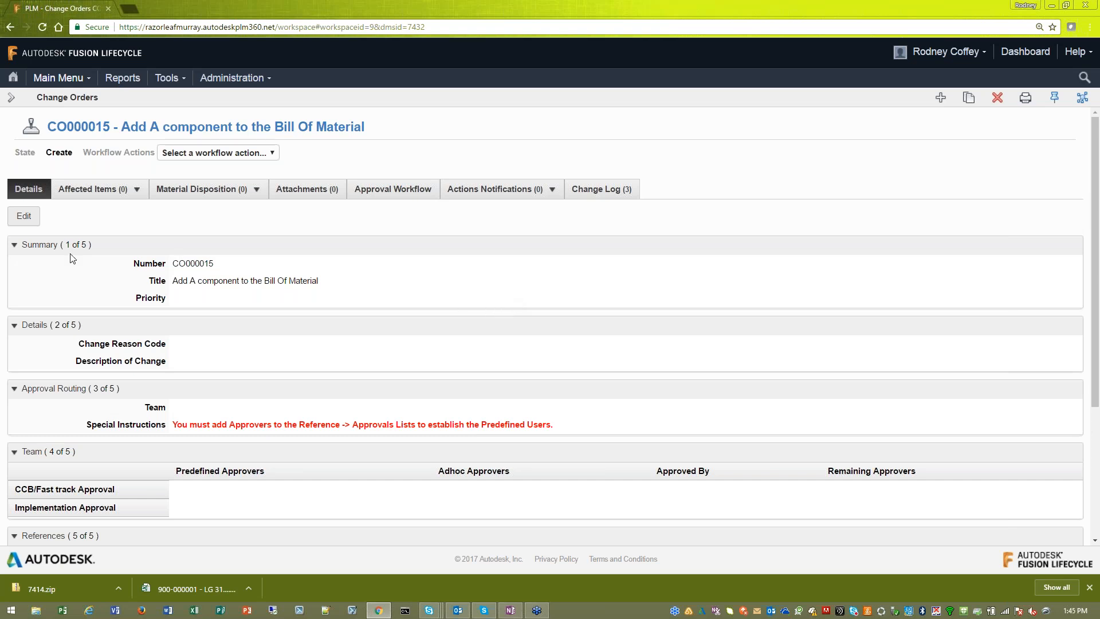
- Edit the change order's details, setting the priority to HIGH and the change reason code to Functional Fix
{"action": "scroll", "coordinate": [258, 295], "scroll_direction": "down", "scroll_amount": 1}
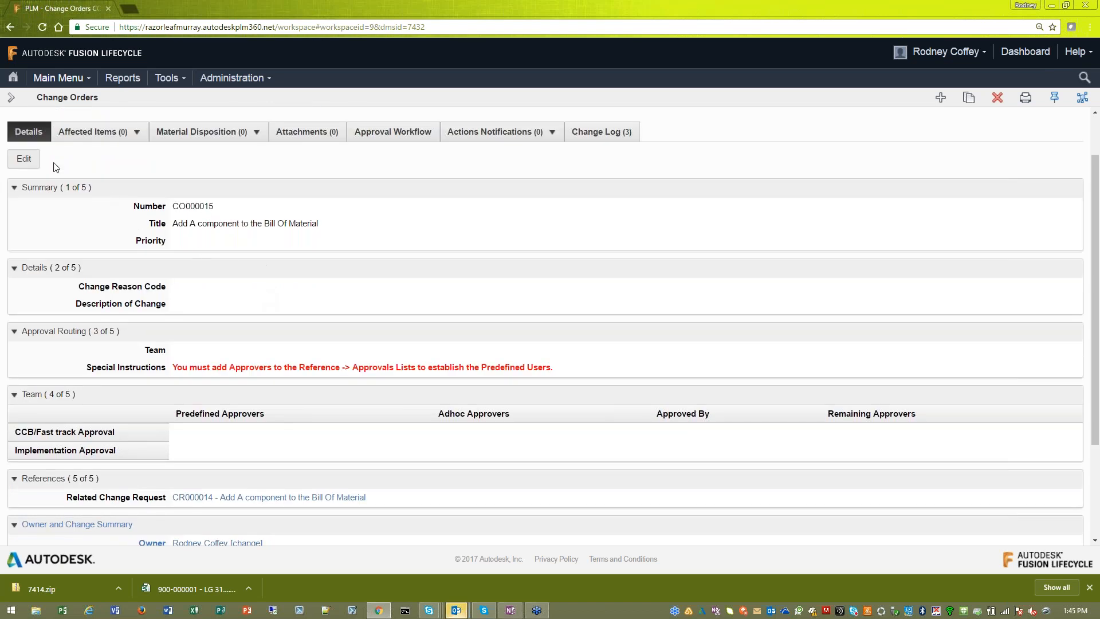
{"action": "left_click", "coordinate": [23, 159]}
{"action": "left_click", "coordinate": [322, 223]}
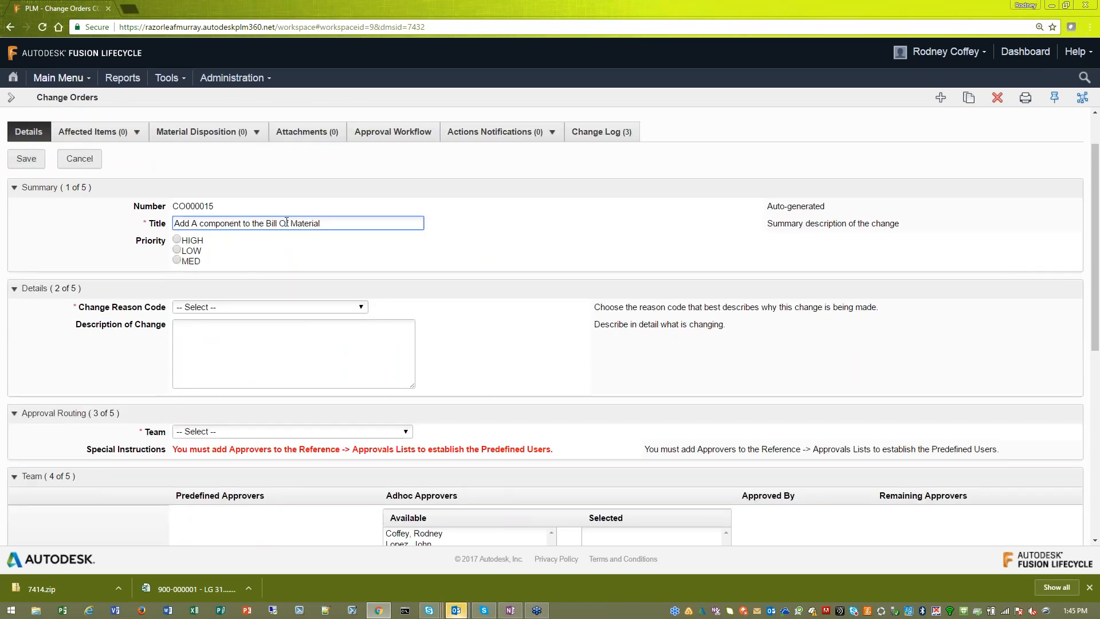
{"action": "left_click", "coordinate": [178, 240]}
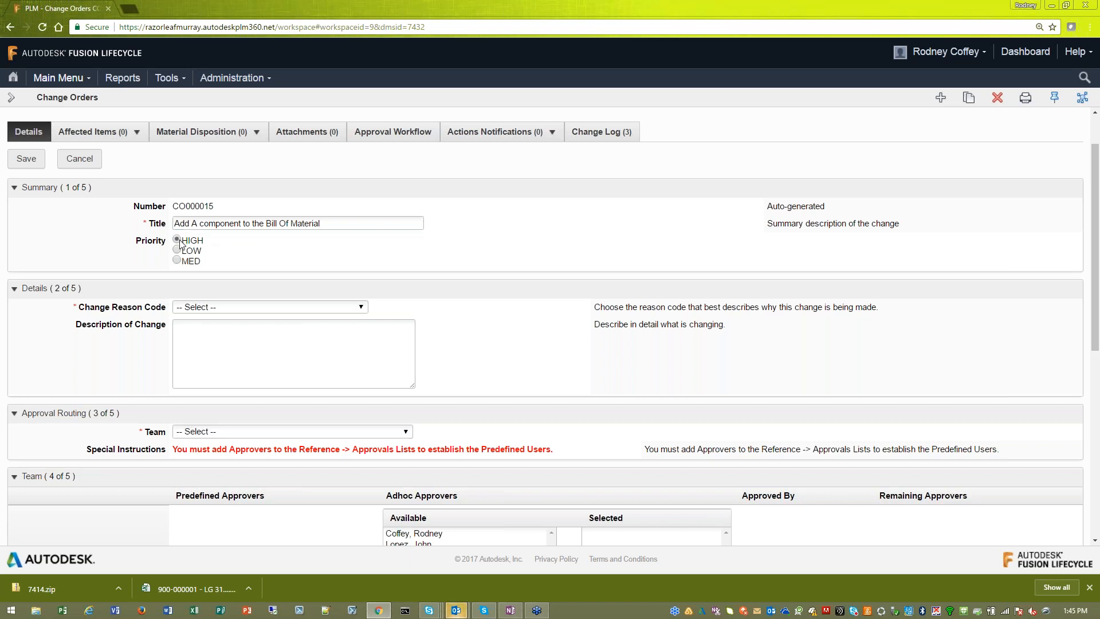
{"action": "left_click", "coordinate": [271, 312]}
{"action": "key", "text": "Down"}
{"action": "key", "text": "Down"}
{"action": "key", "text": "Down"}
{"action": "key", "text": "Down"}
{"action": "key", "text": "Return"}
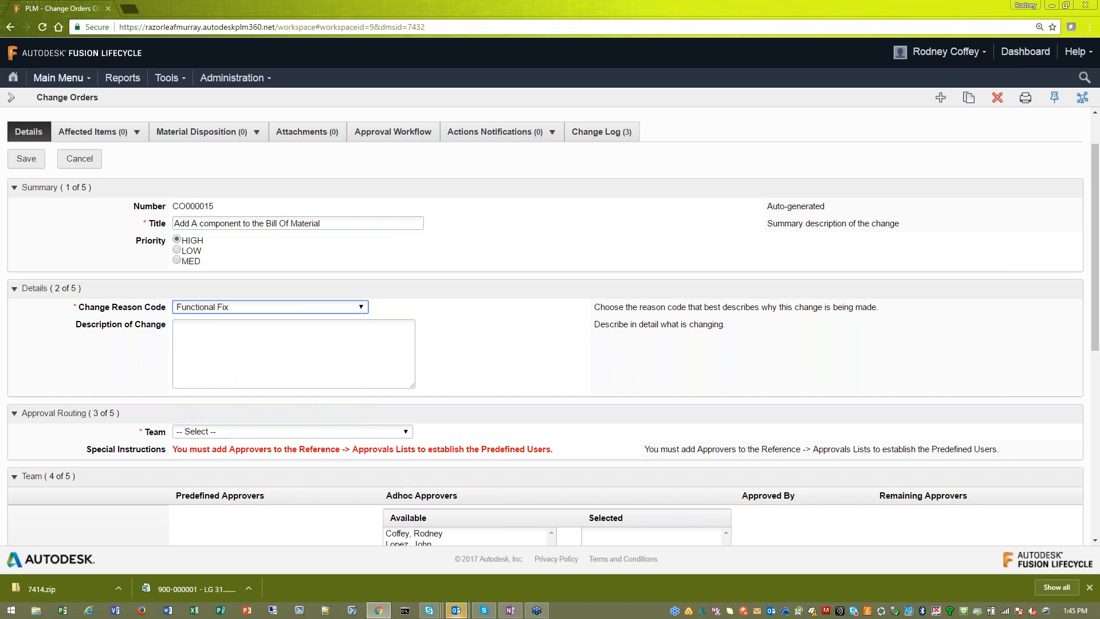
- Set the change order's team to Change Orders - Mechanical - Fast Track, save the record and check its predefined approver
{"action": "scroll", "coordinate": [275, 355], "scroll_direction": "down", "scroll_amount": 2}
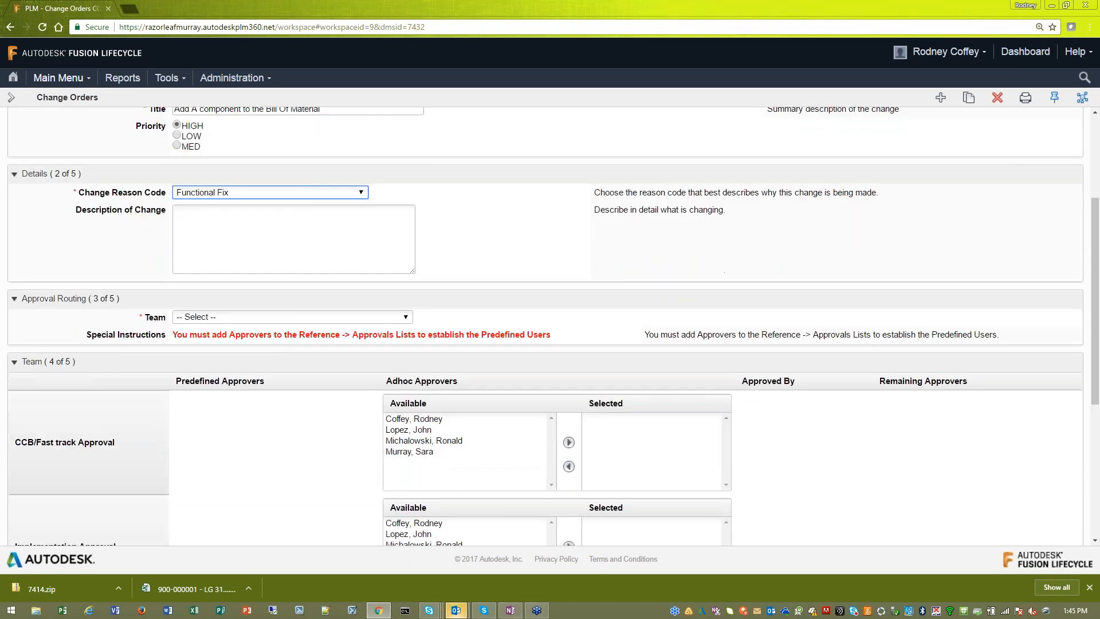
{"action": "left_click", "coordinate": [280, 319]}
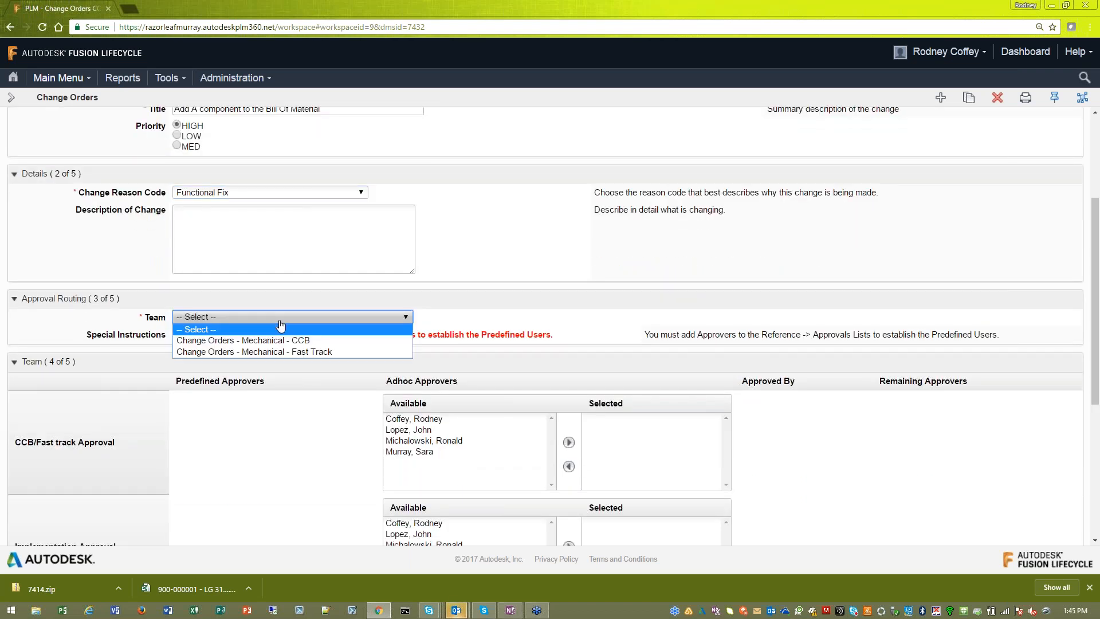
{"action": "left_click", "coordinate": [280, 352]}
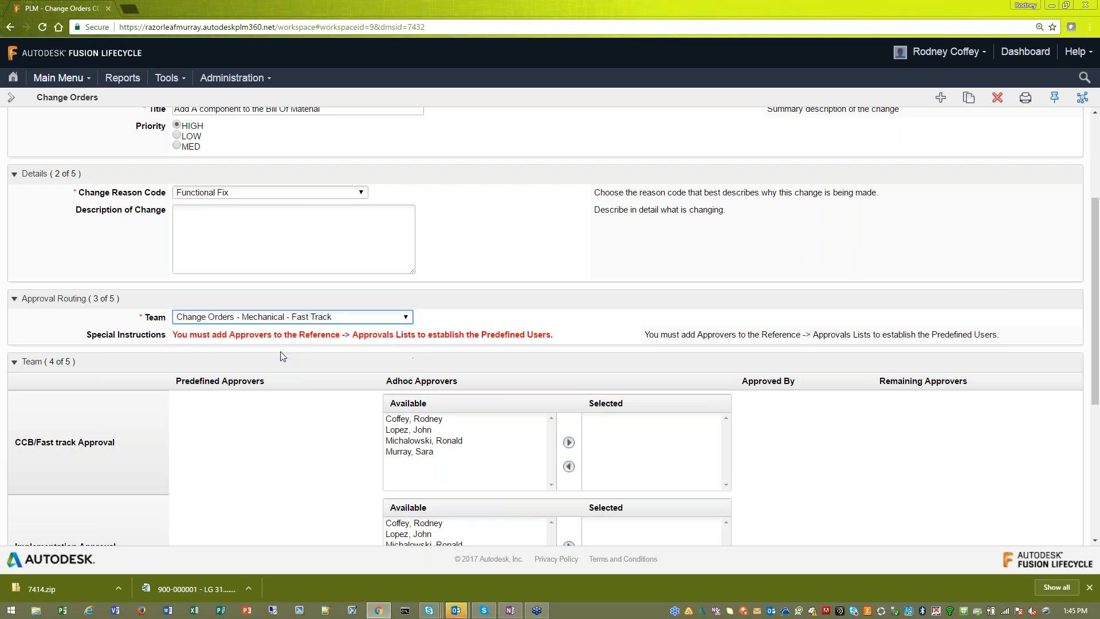
{"action": "scroll", "coordinate": [294, 342], "scroll_direction": "down", "scroll_amount": 4}
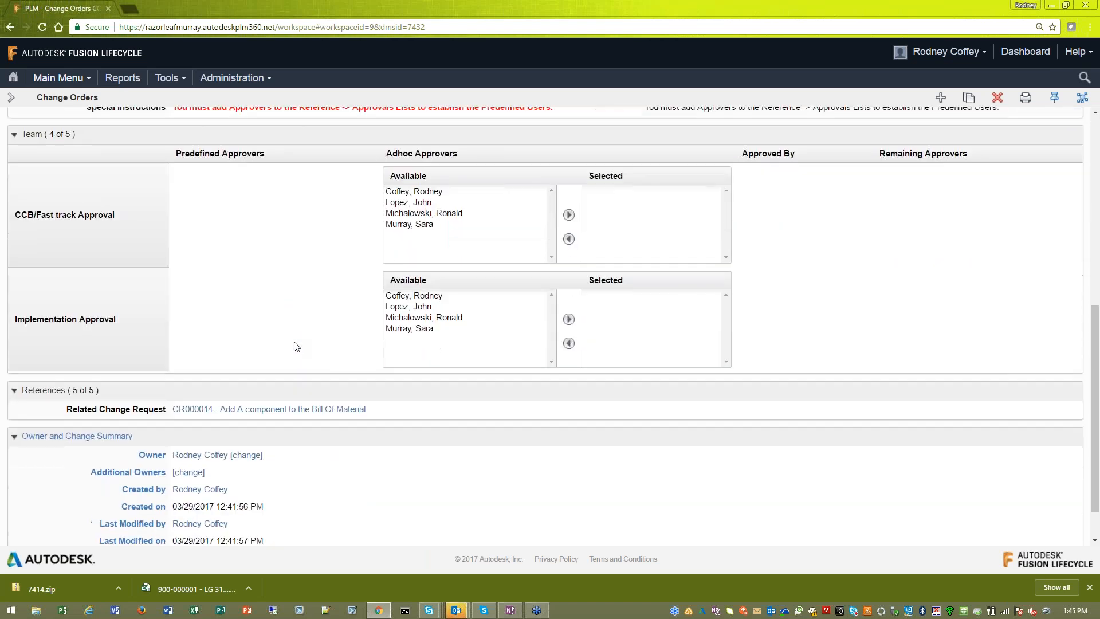
{"action": "scroll", "coordinate": [297, 348], "scroll_direction": "up", "scroll_amount": 8}
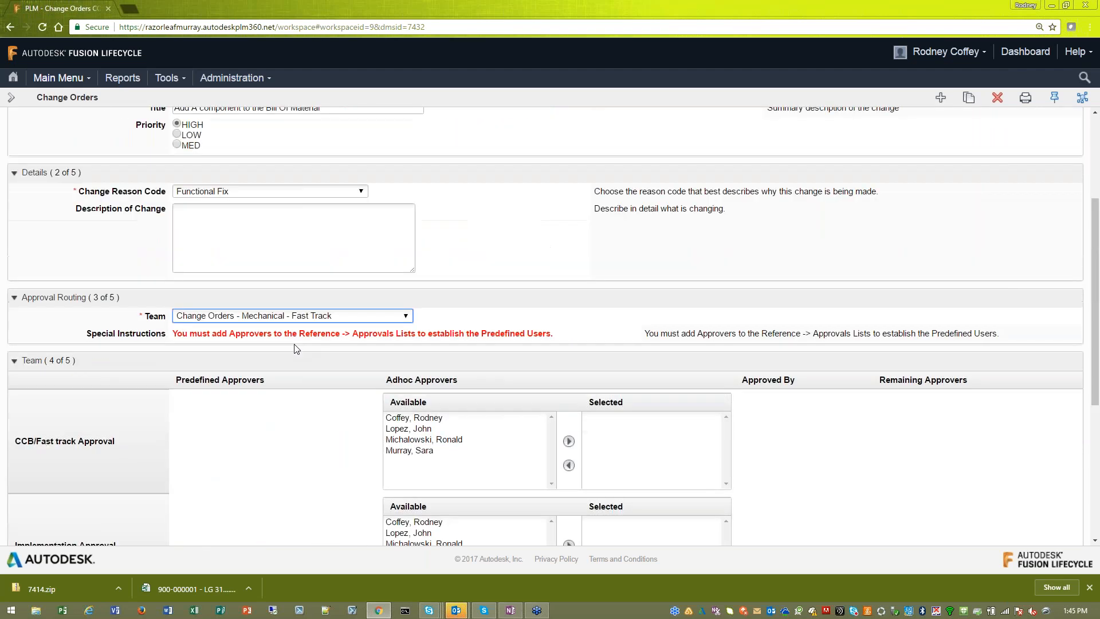
{"action": "left_click", "coordinate": [26, 216]}
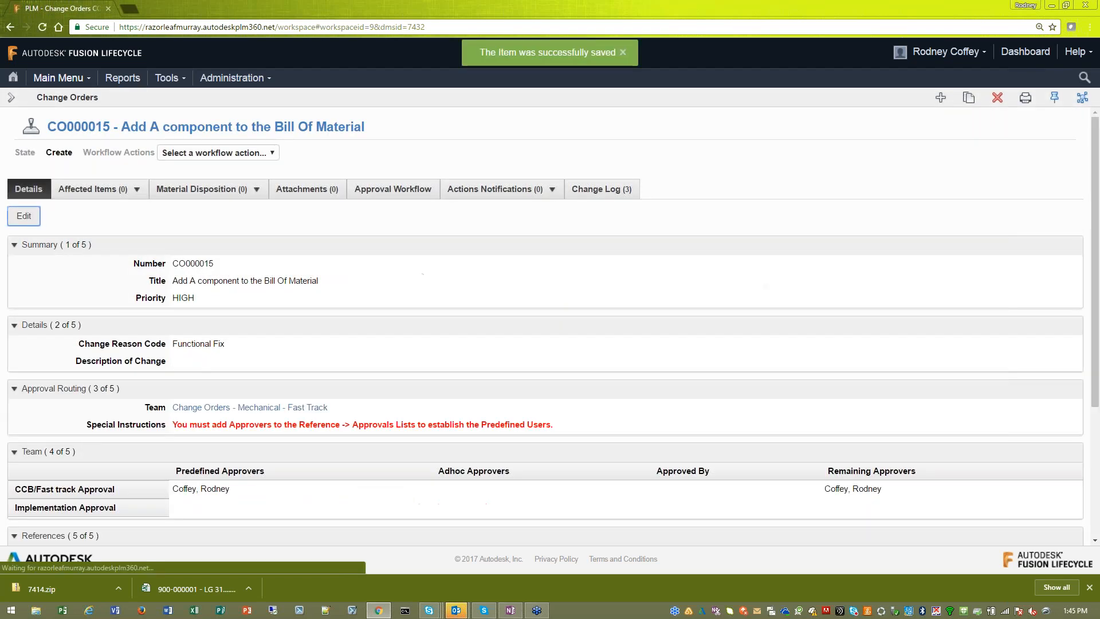
{"action": "left_click_drag", "start_coordinate": [232, 490], "coordinate": [171, 490]}
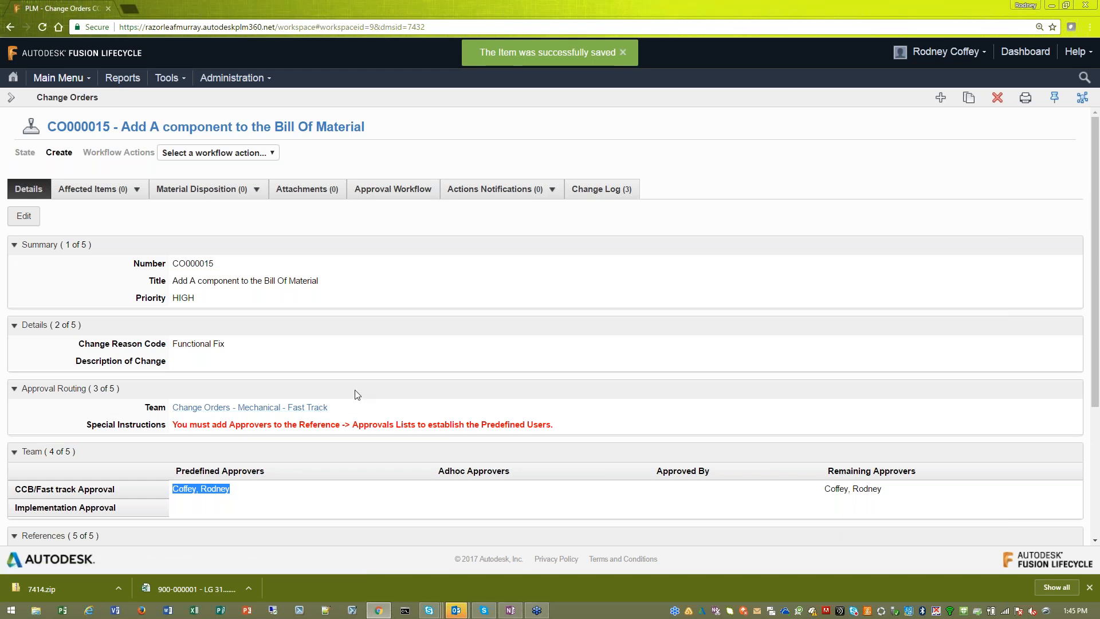
- Add 900-000001 LG 31000 Assembly and 900-000005 Part 5 to the change order's affected items, searching for 900
{"action": "left_click", "coordinate": [111, 196]}
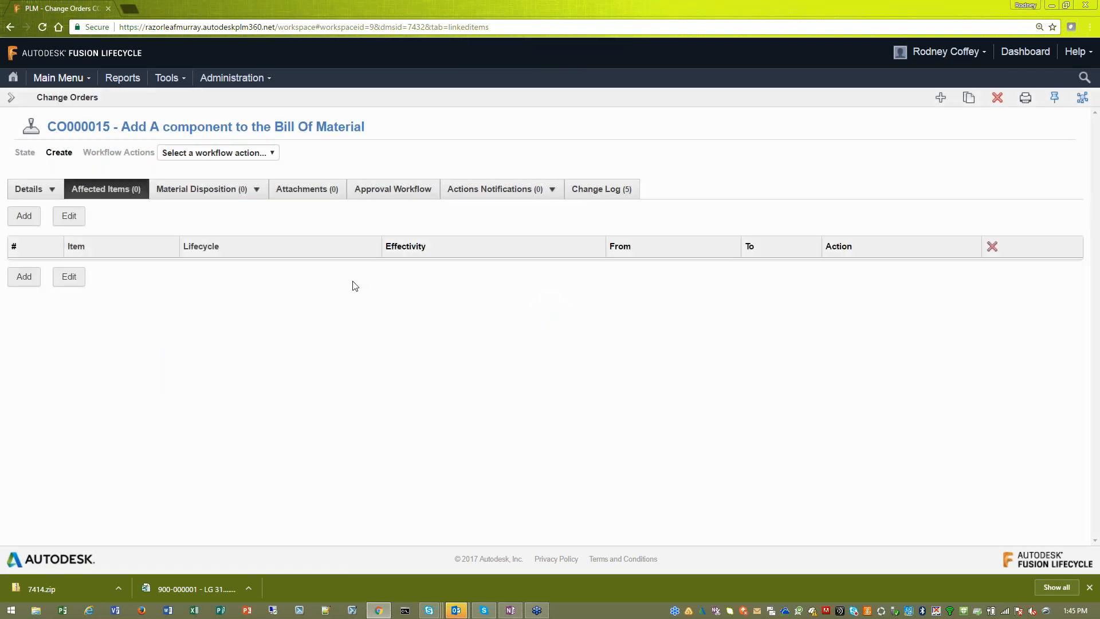
{"action": "left_click", "coordinate": [23, 280]}
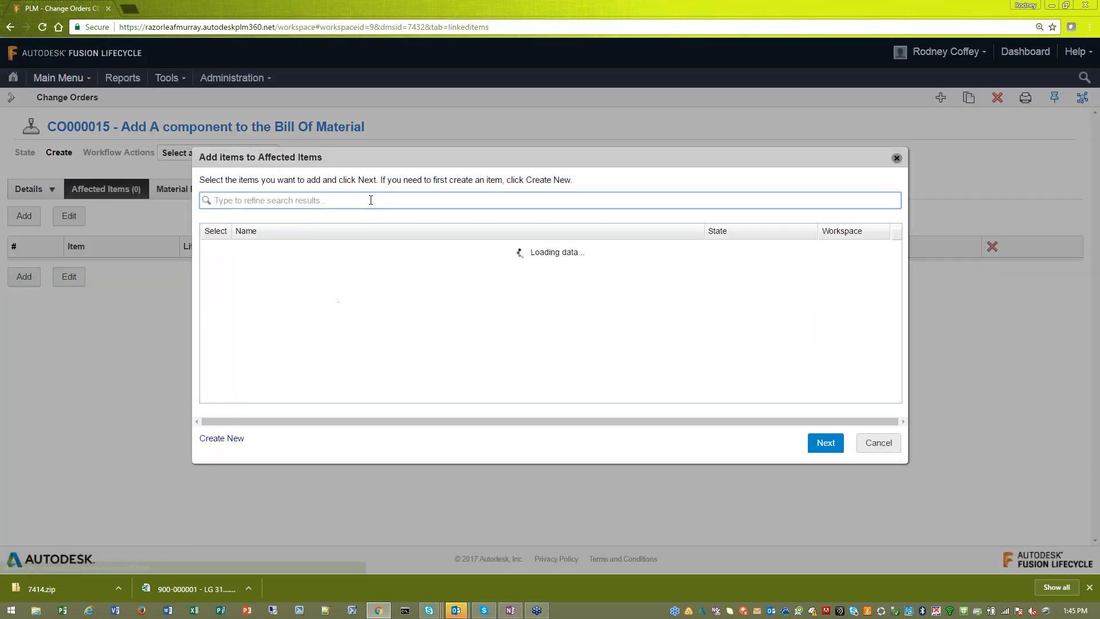
{"action": "type", "text": "900"}
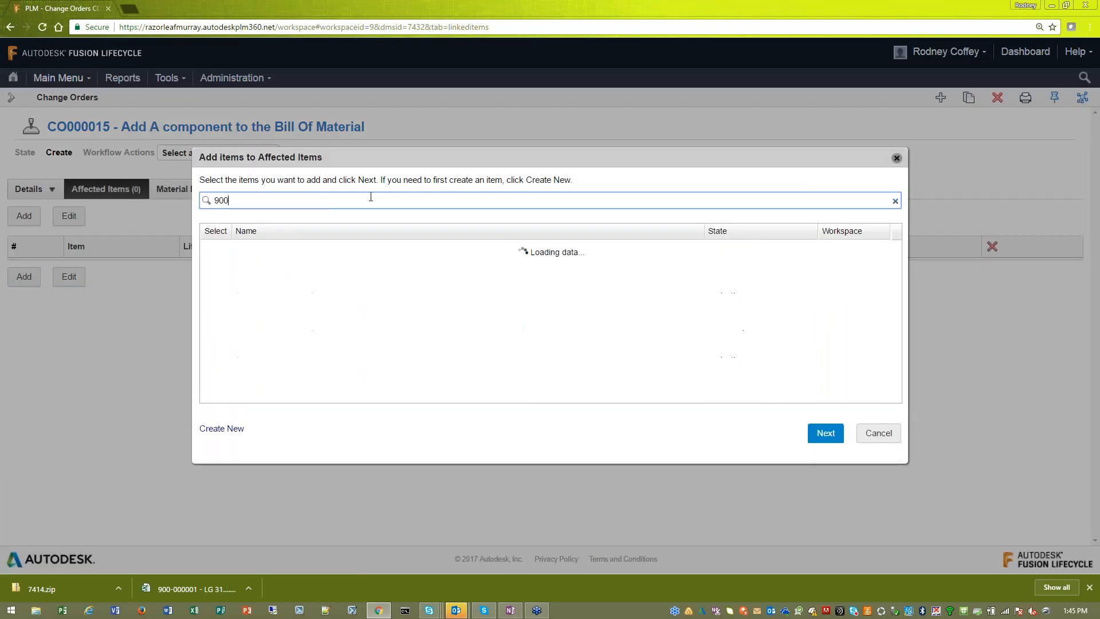
{"action": "left_click", "coordinate": [215, 247]}
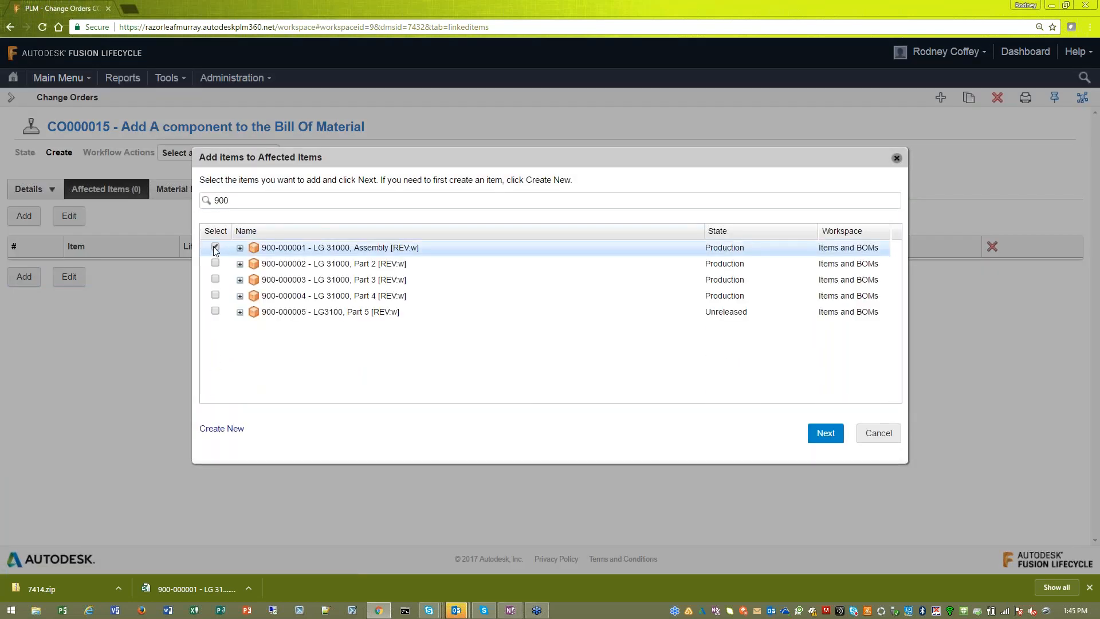
{"action": "left_click", "coordinate": [215, 311]}
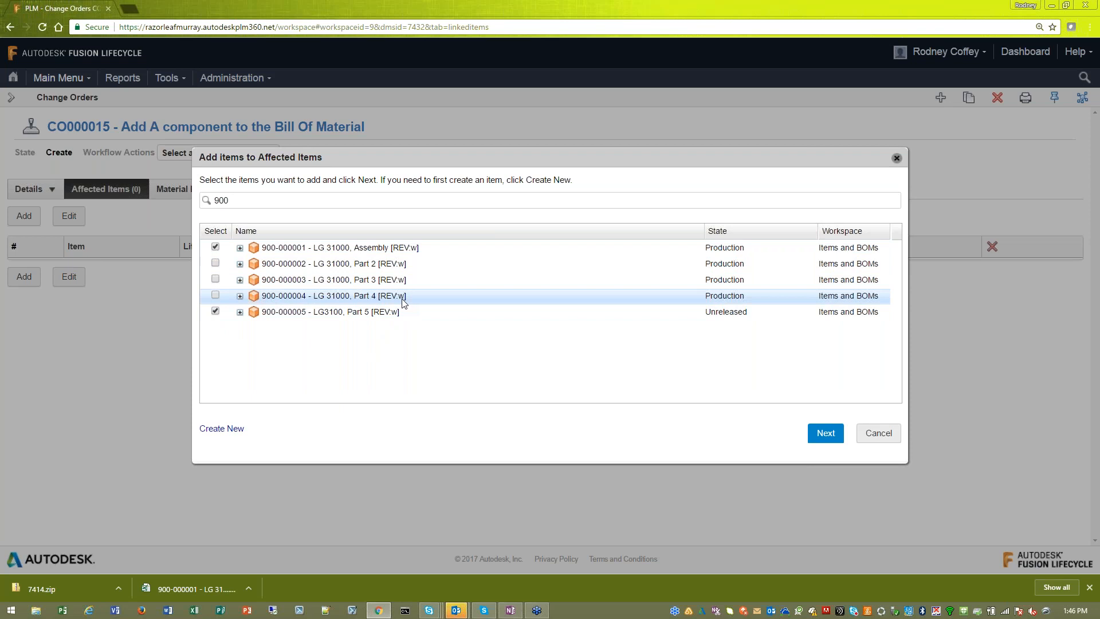
{"action": "left_click", "coordinate": [816, 437]}
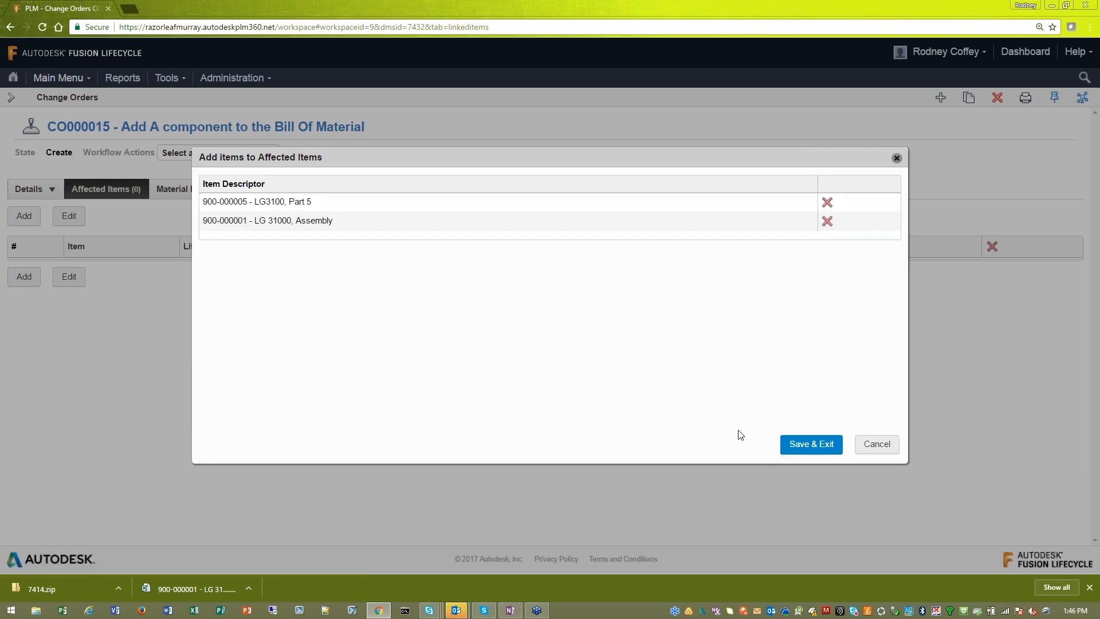
{"action": "left_click", "coordinate": [804, 448]}
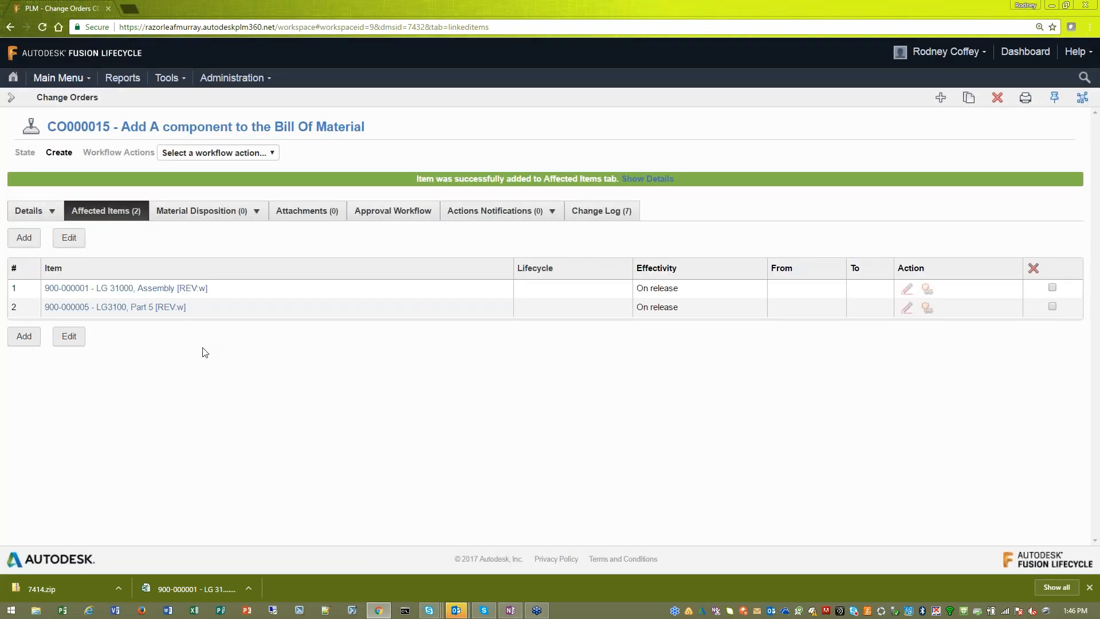
- Edit the affected items, setting Part 5's lifecycle to Bypass Design and Release with today's date, 03/29/2017, as its effectivity
{"action": "left_click", "coordinate": [68, 336]}
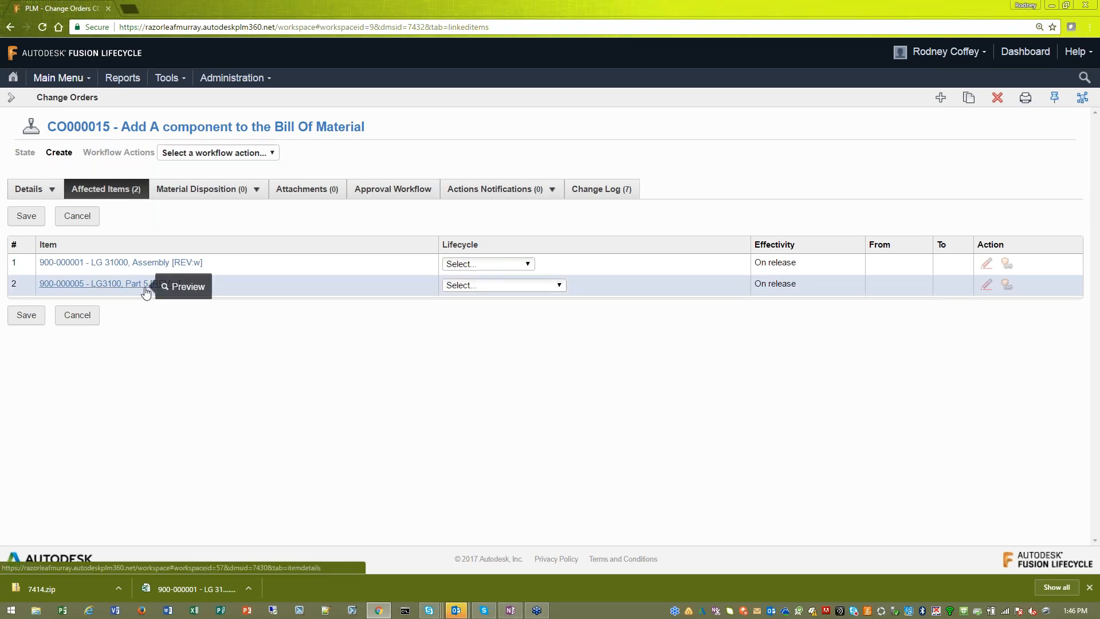
{"action": "left_click", "coordinate": [501, 286]}
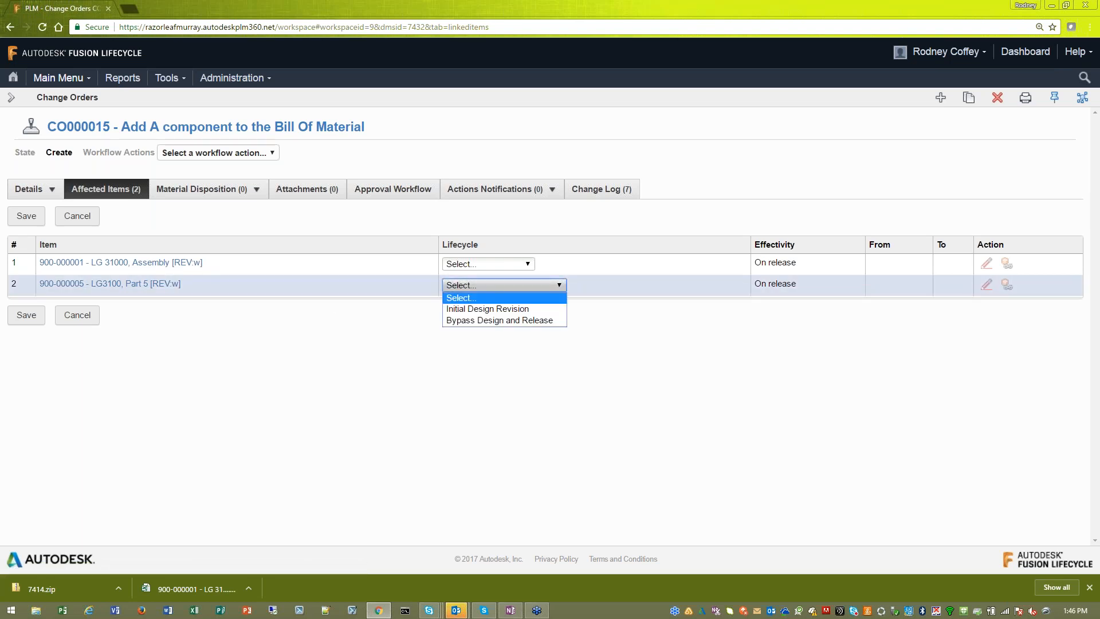
{"action": "left_click", "coordinate": [506, 320]}
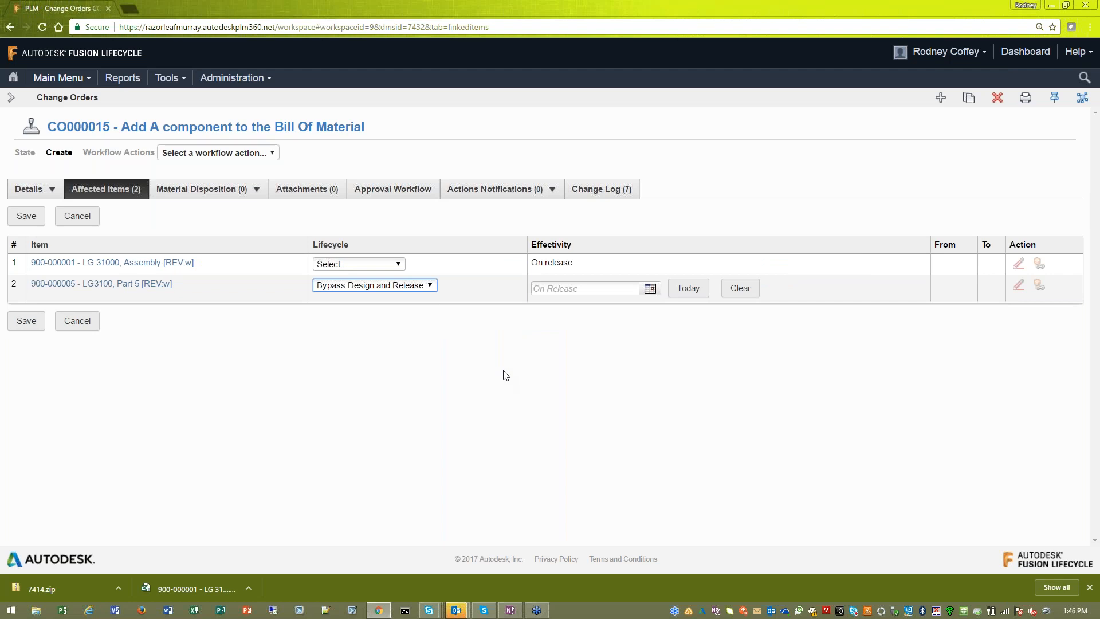
{"action": "left_click", "coordinate": [577, 287]}
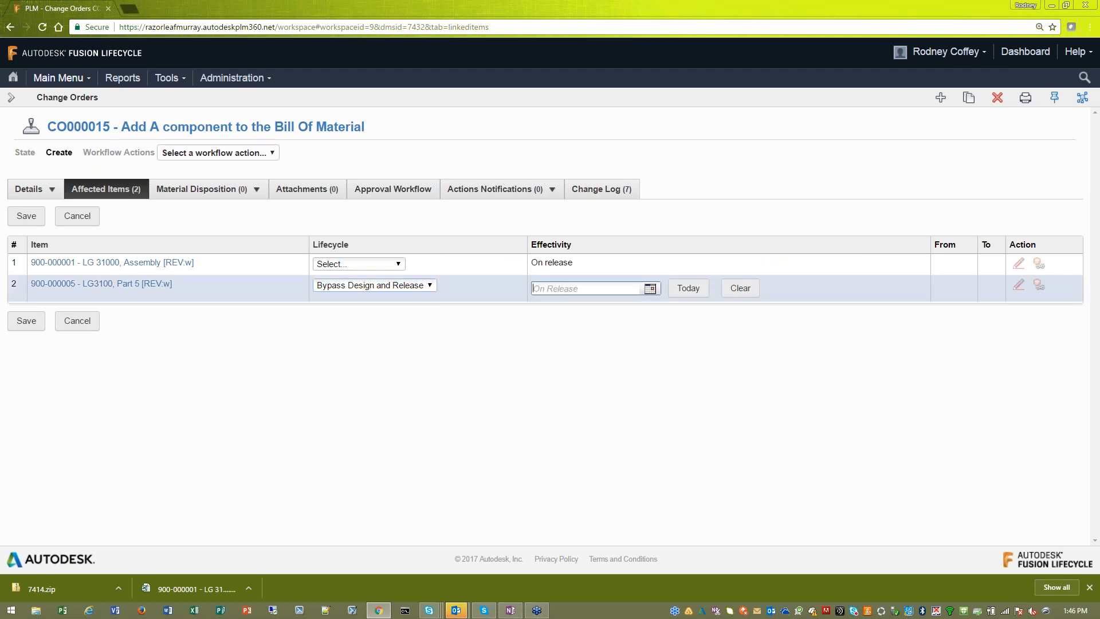
{"action": "left_click", "coordinate": [650, 289]}
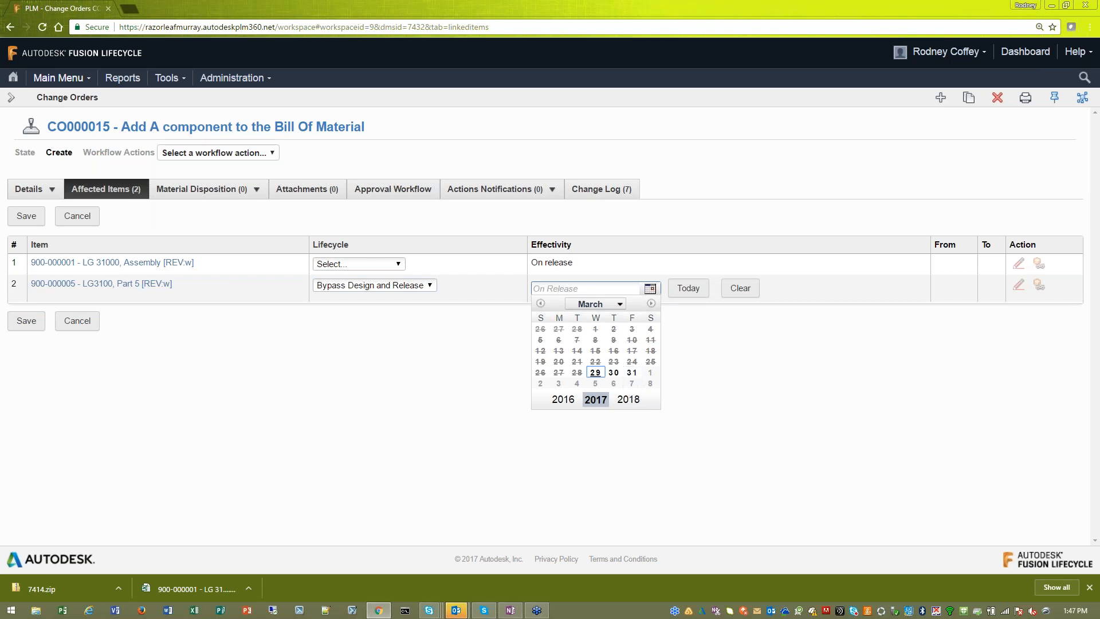
{"action": "left_click", "coordinate": [688, 288]}
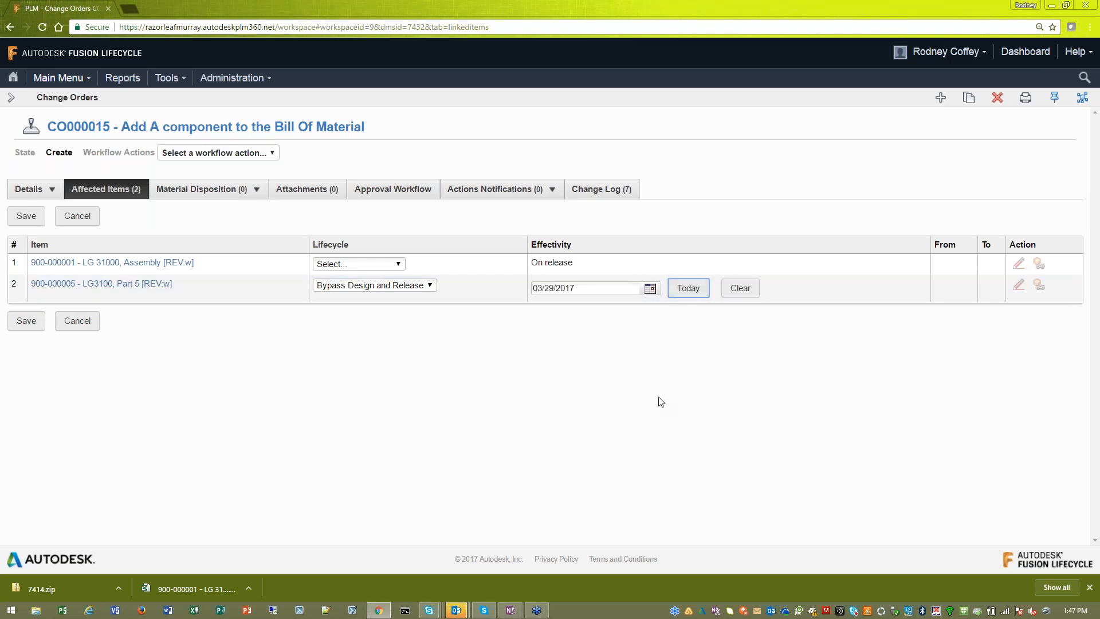
- Set the LG 31000 Assembly's lifecycle to Production Revision with effectivity 03/29/2017 and save the affected items
{"action": "left_click", "coordinate": [398, 264]}
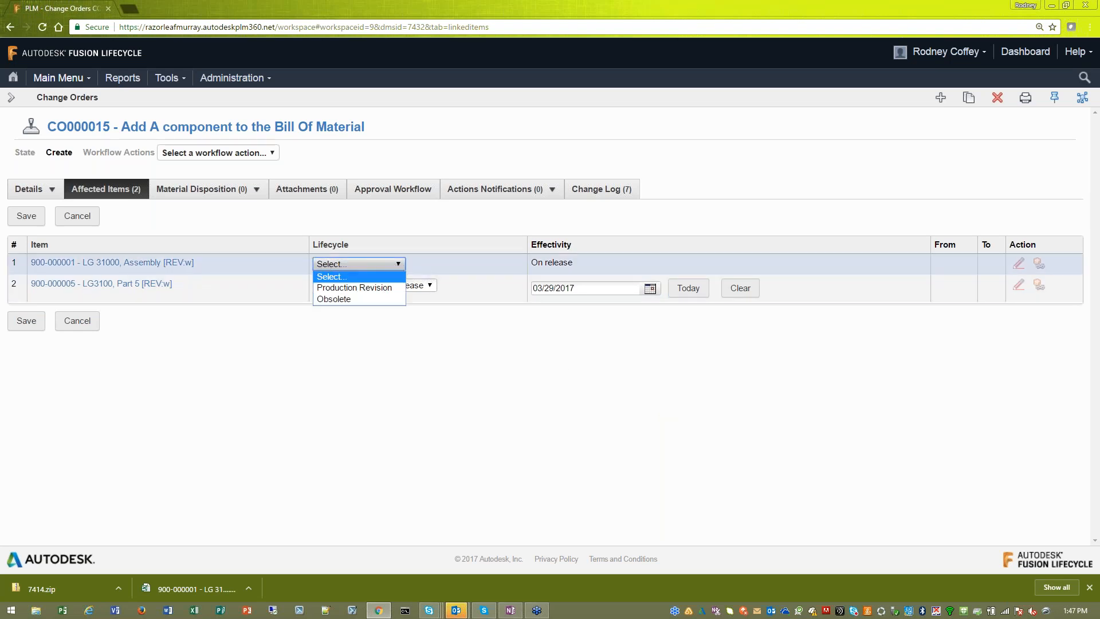
{"action": "left_click", "coordinate": [360, 288]}
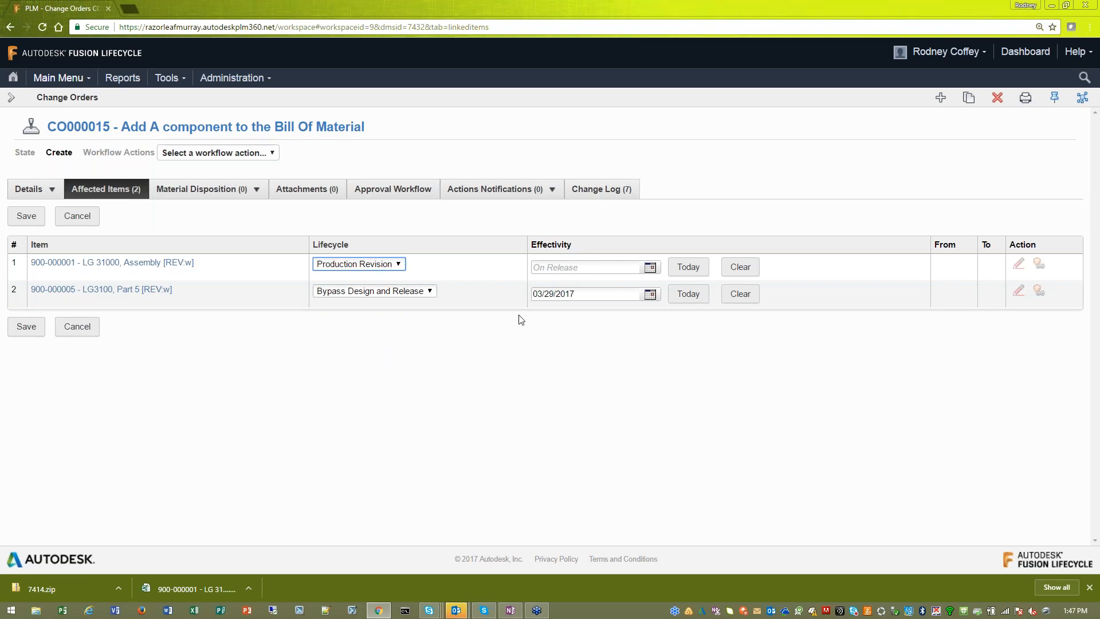
{"action": "left_click", "coordinate": [682, 268]}
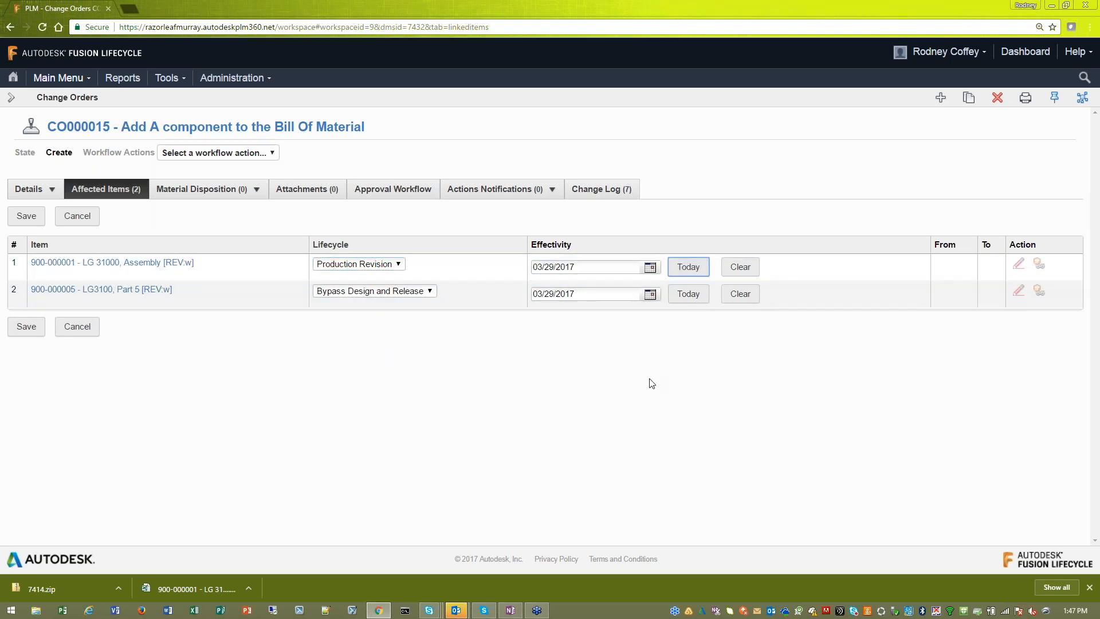
{"action": "left_click", "coordinate": [23, 328]}
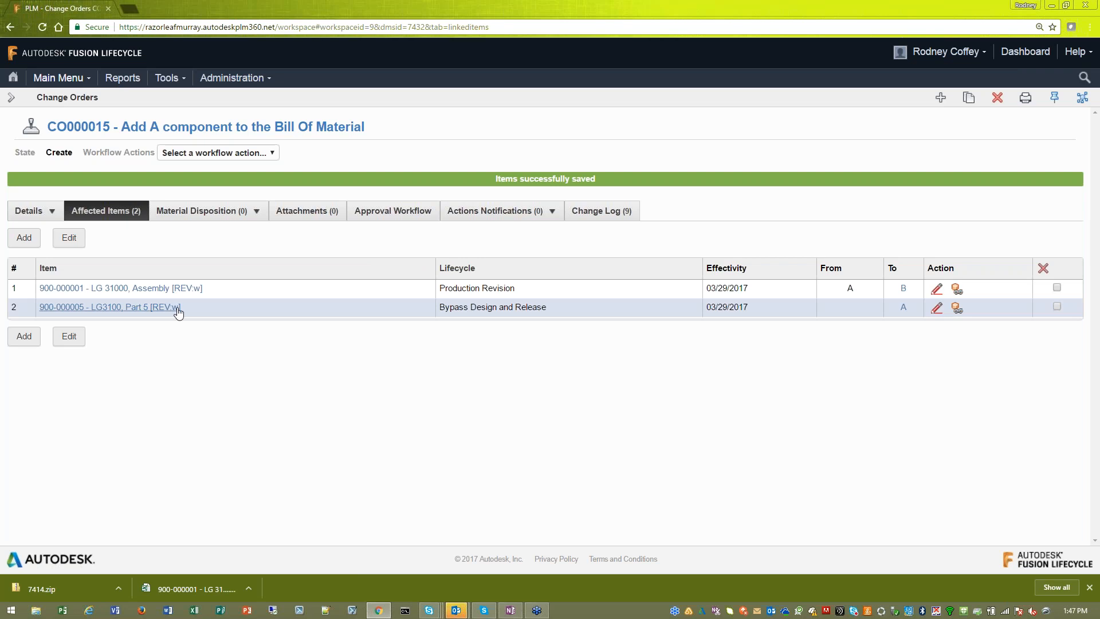
- Open the LG 31000 Assembly in a new browser tab, switch to its Production A revision and check that revision's related changes
{"action": "mouse_move", "coordinate": [201, 311]}
{"action": "mouse_move", "coordinate": [902, 311]}
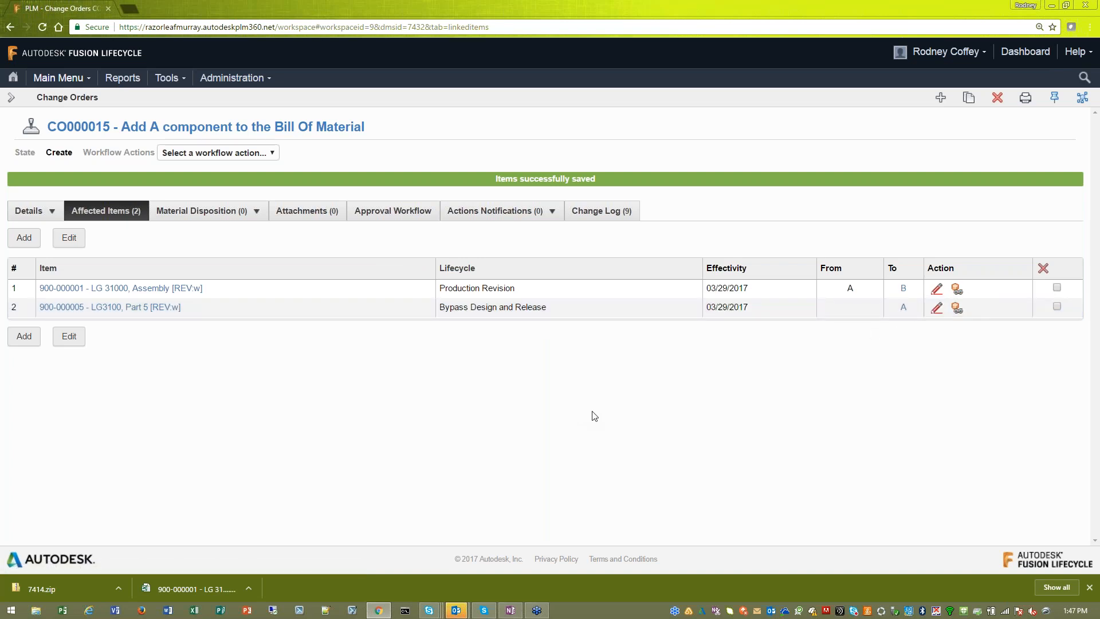
{"action": "right_click", "coordinate": [187, 290]}
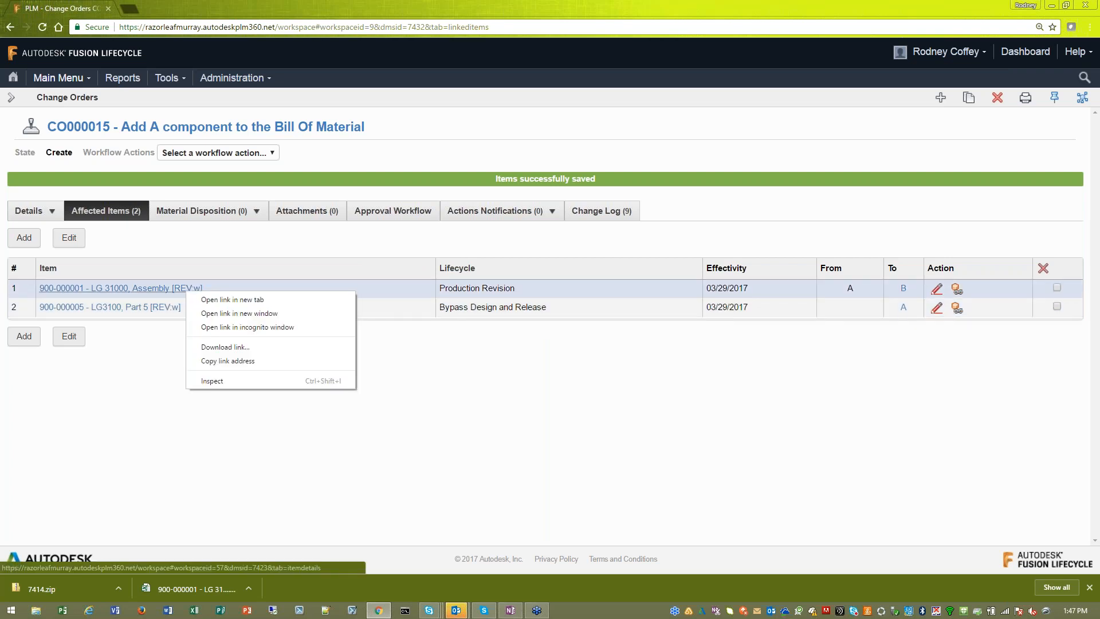
{"action": "left_click", "coordinate": [229, 300]}
{"action": "left_click", "coordinate": [167, 8]}
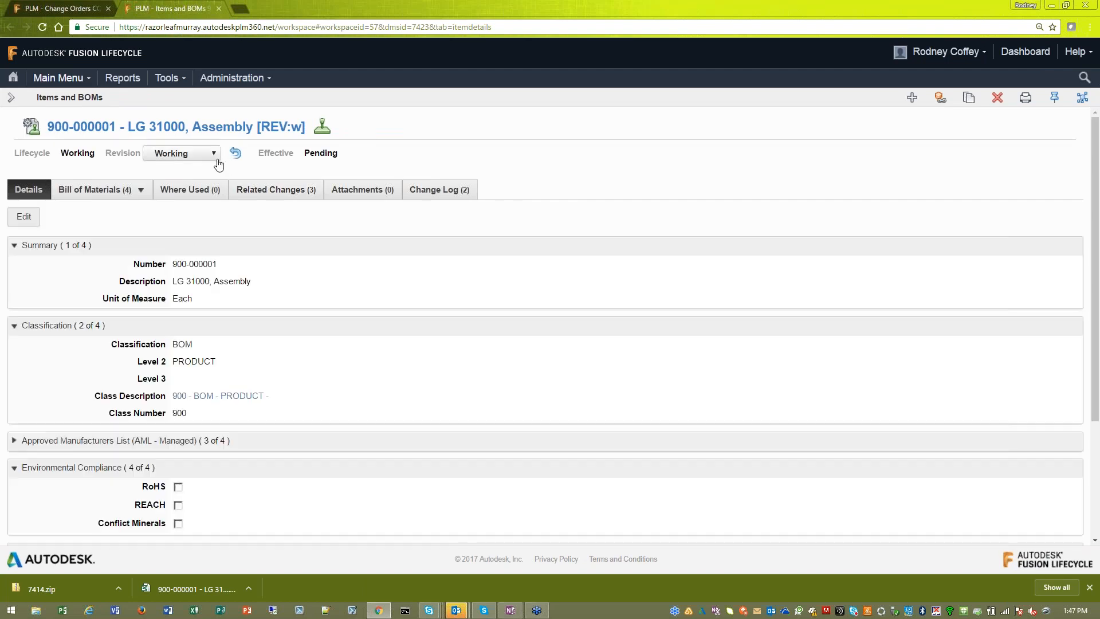
{"action": "left_click", "coordinate": [211, 154]}
{"action": "left_click", "coordinate": [204, 179]}
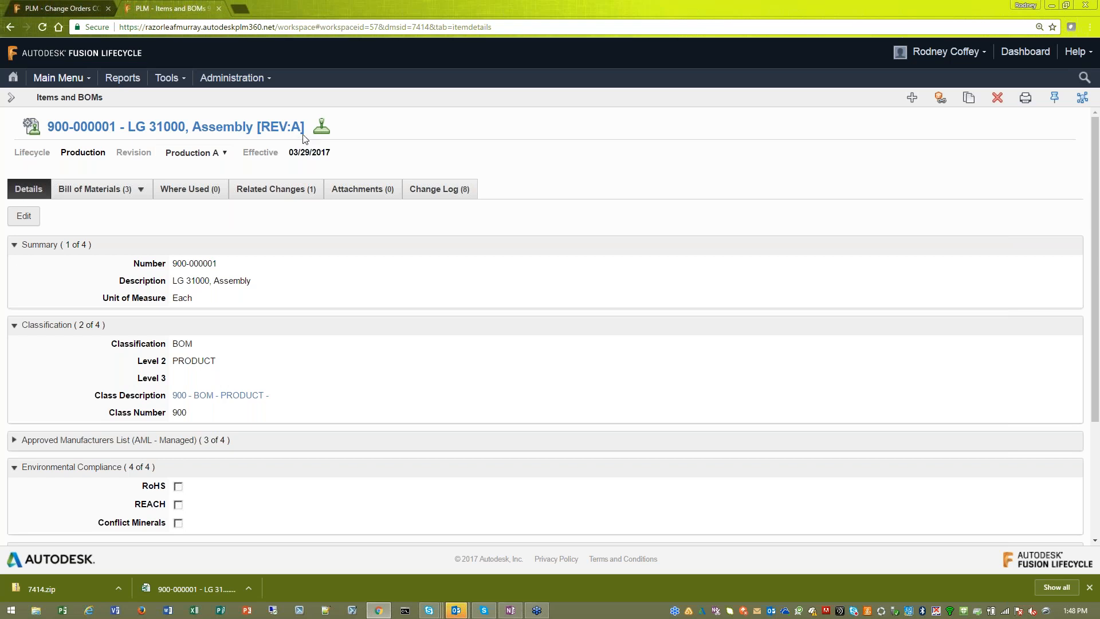
{"action": "left_click", "coordinate": [276, 190]}
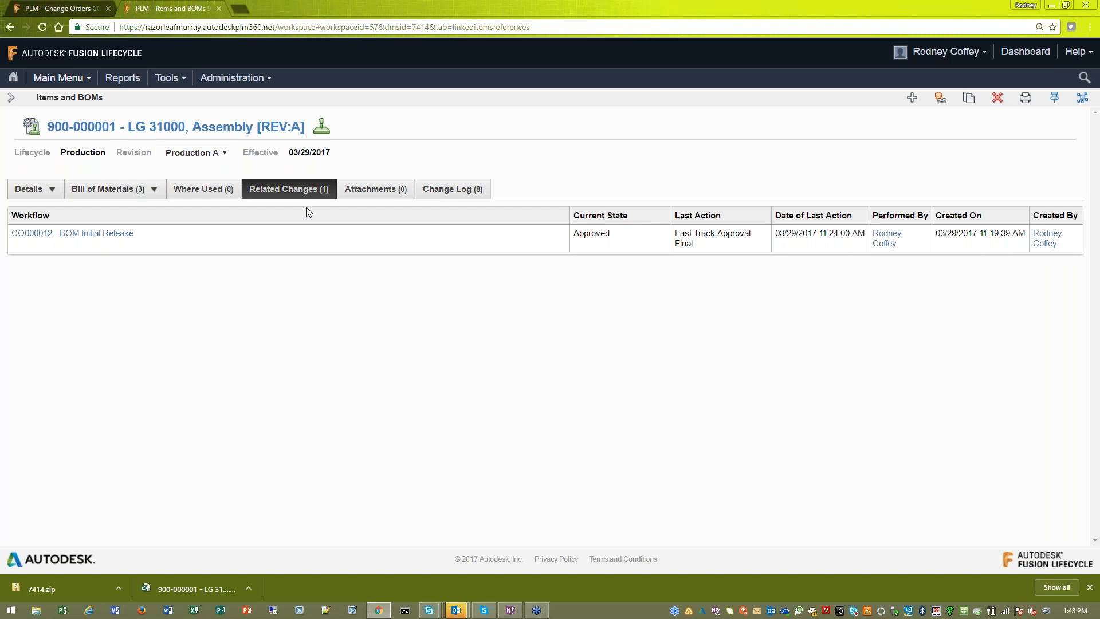
- Return to change order CO000015, submit it with Submit (Fast Track) and approve it with Fast Track Approval Final
{"action": "left_click", "coordinate": [79, 11]}
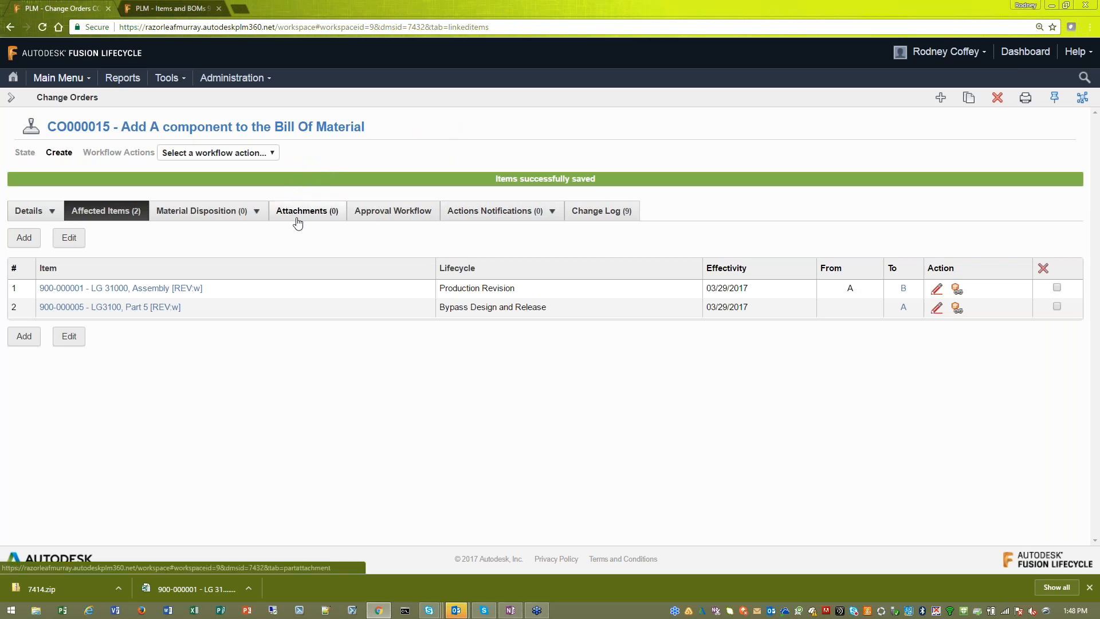
{"action": "left_click", "coordinate": [389, 215]}
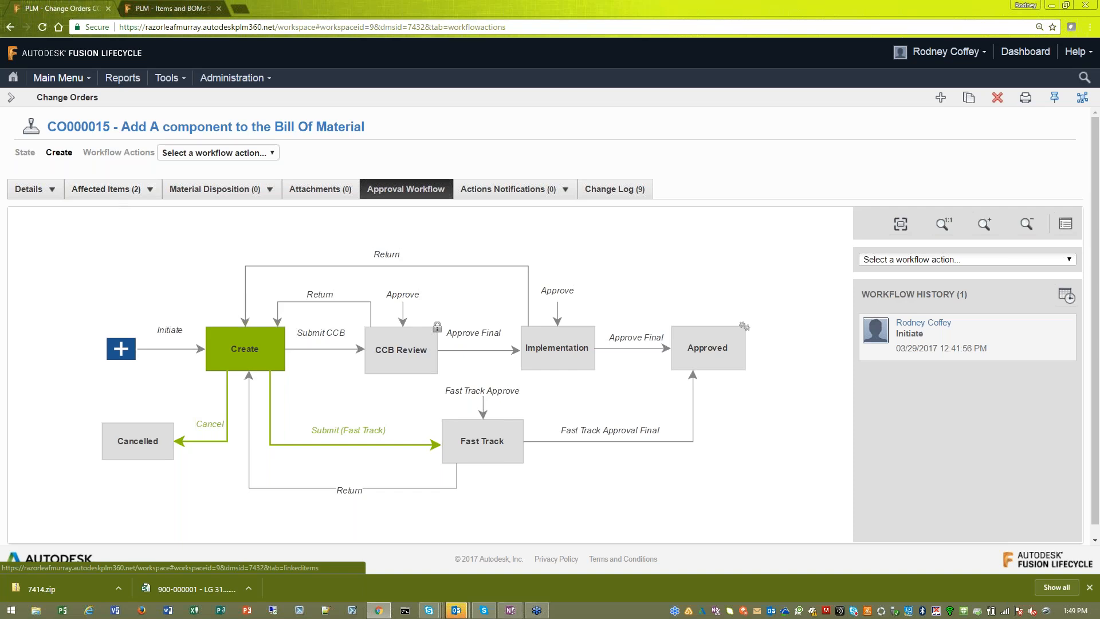
{"action": "left_click", "coordinate": [339, 433]}
{"action": "left_click", "coordinate": [994, 351]}
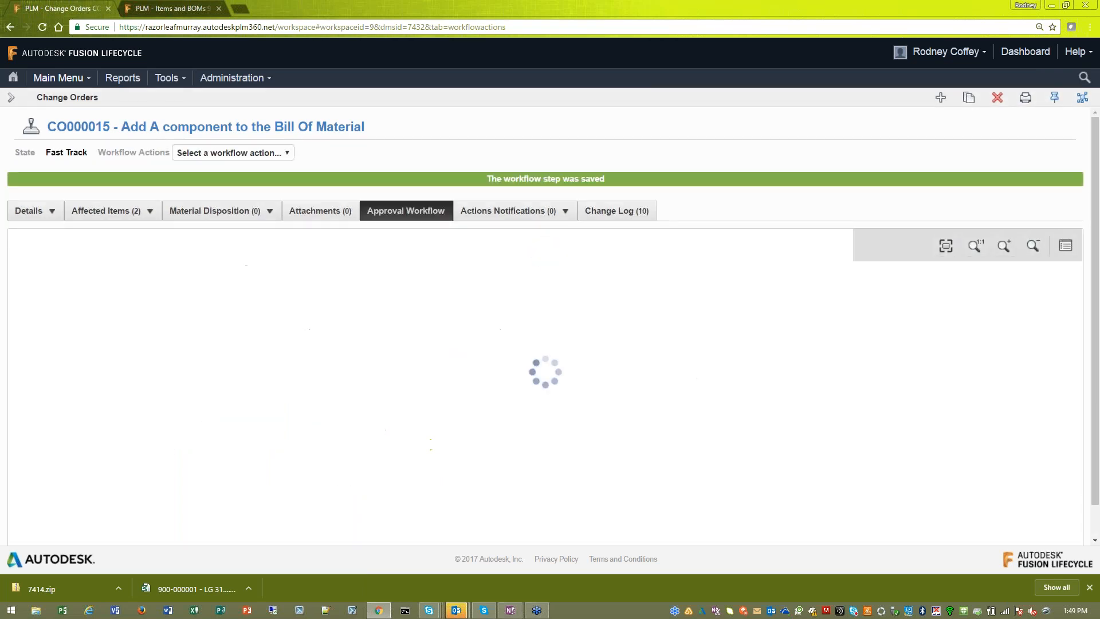
{"action": "left_click", "coordinate": [580, 392]}
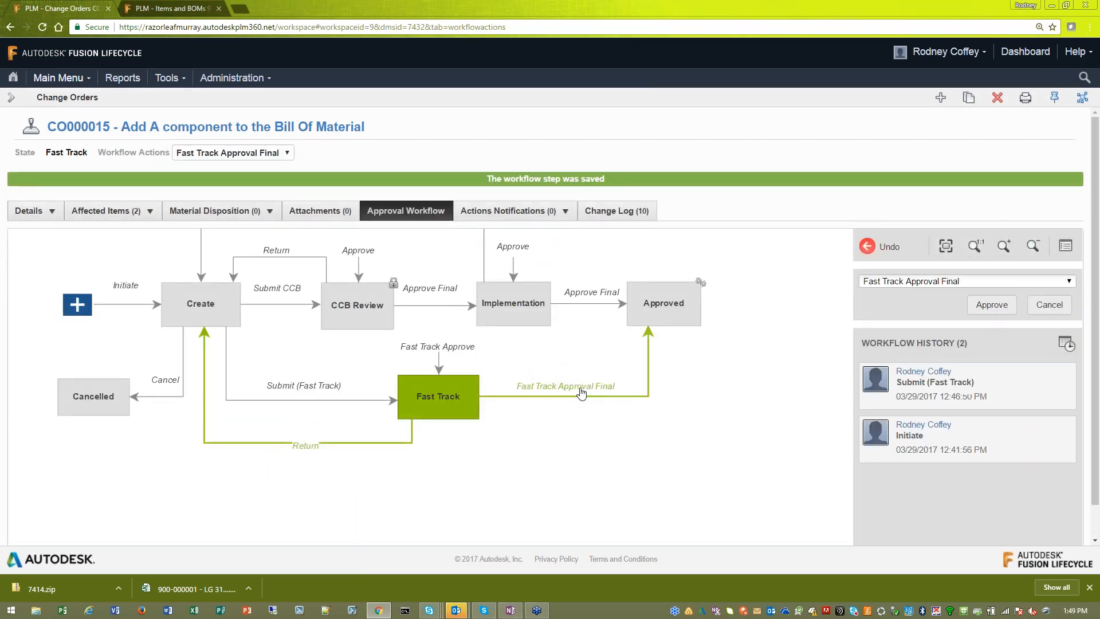
{"action": "left_click", "coordinate": [992, 304]}
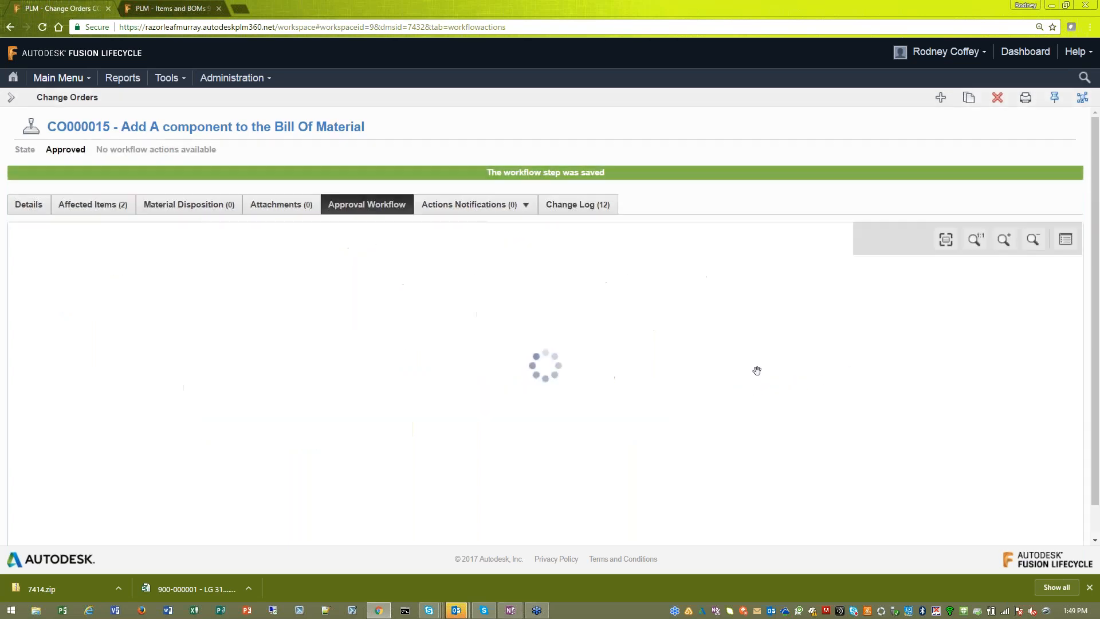
{"action": "left_click_drag", "start_coordinate": [488, 398], "coordinate": [718, 362]}
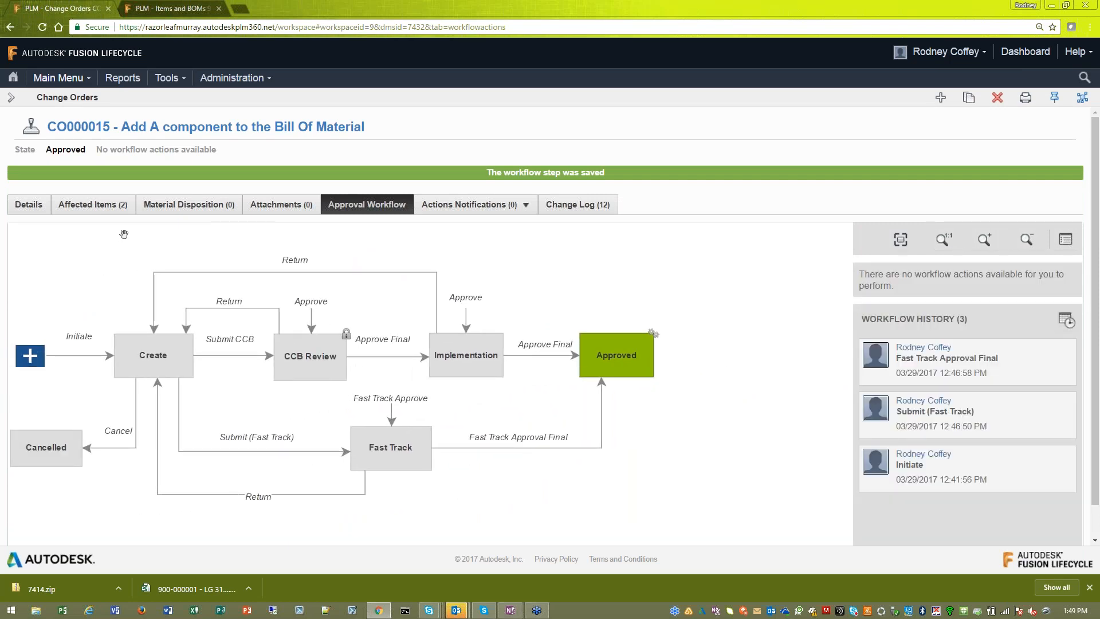
- Review who approved the change order in its details and check the revisions and effectivity of its affected items
{"action": "left_click", "coordinate": [30, 205]}
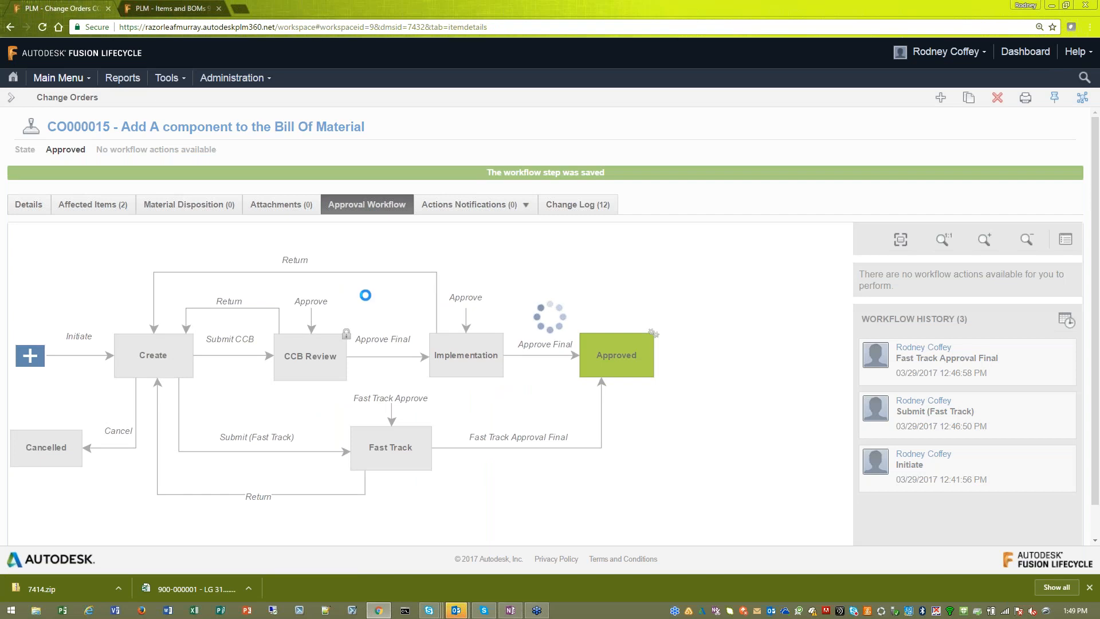
{"action": "scroll", "coordinate": [652, 314], "scroll_direction": "down", "scroll_amount": 1}
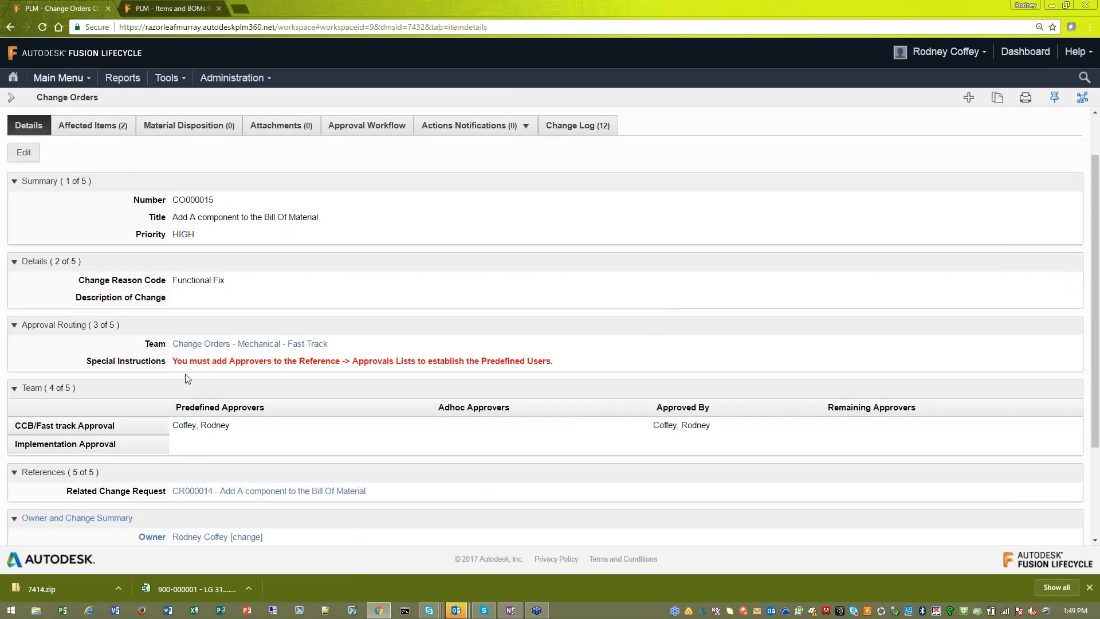
{"action": "left_click_drag", "start_coordinate": [711, 424], "coordinate": [658, 425]}
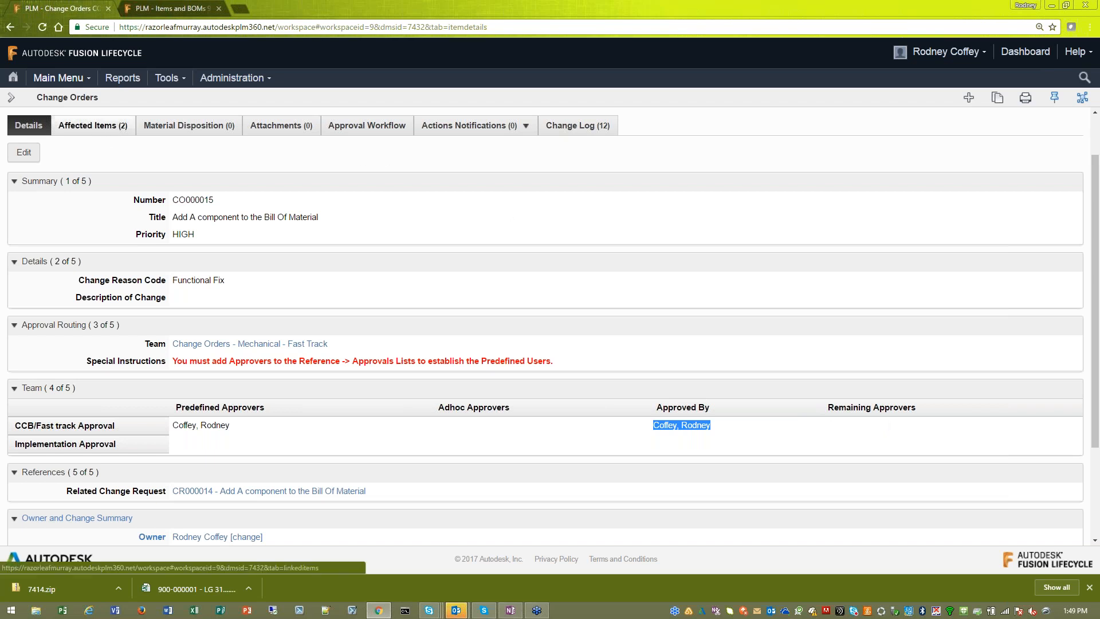
{"action": "left_click", "coordinate": [92, 125]}
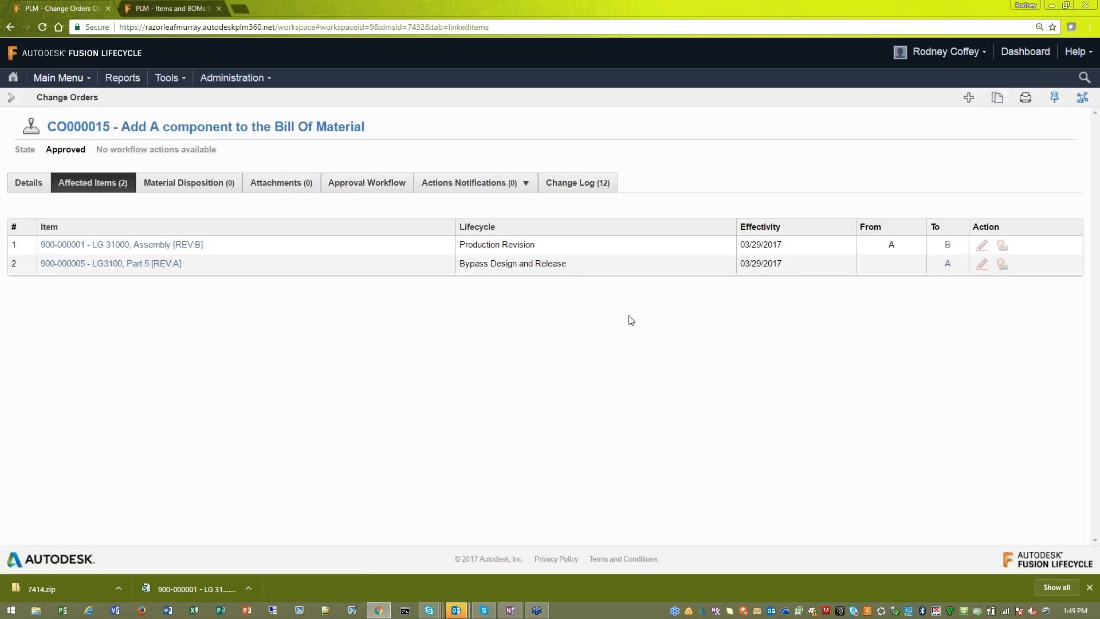
{"action": "left_click_drag", "start_coordinate": [793, 245], "coordinate": [753, 245]}
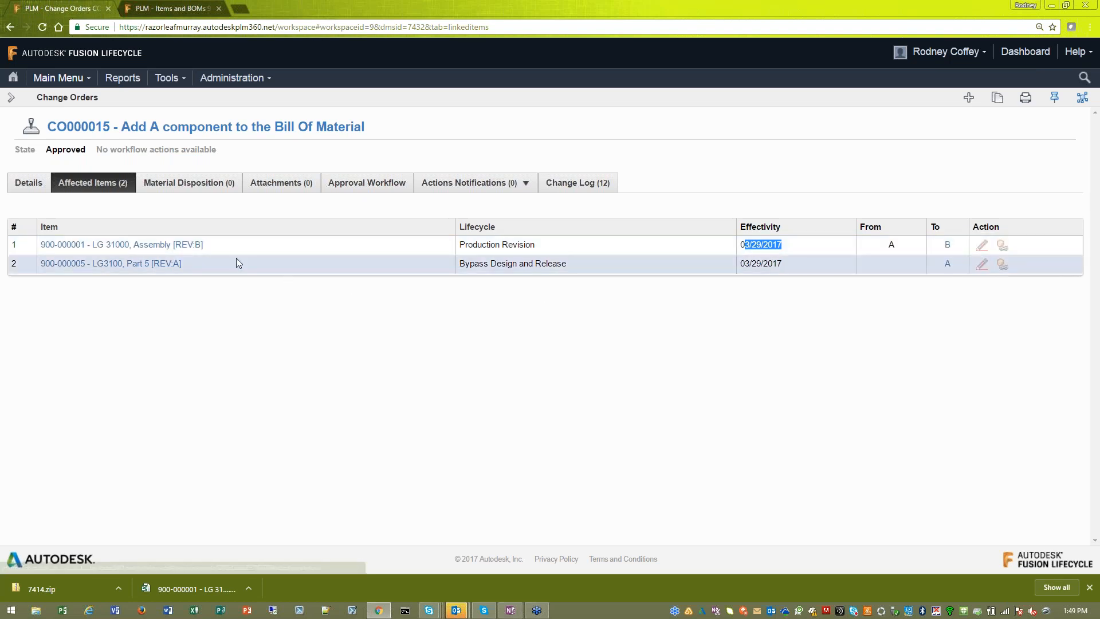
- Open the LG 31000 Assembly from the affected items in a new browser tab and close the earlier item tab
{"action": "mouse_move", "coordinate": [200, 251]}
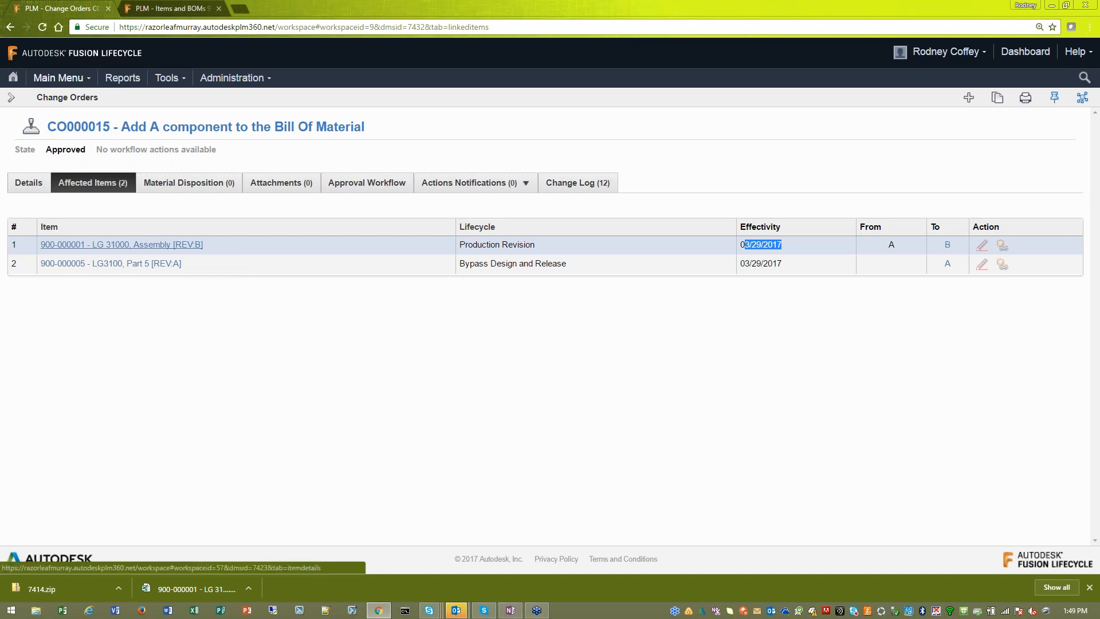
{"action": "right_click", "coordinate": [191, 249]}
{"action": "left_click", "coordinate": [202, 258]}
{"action": "left_click", "coordinate": [208, 11]}
{"action": "left_click", "coordinate": [219, 9]}
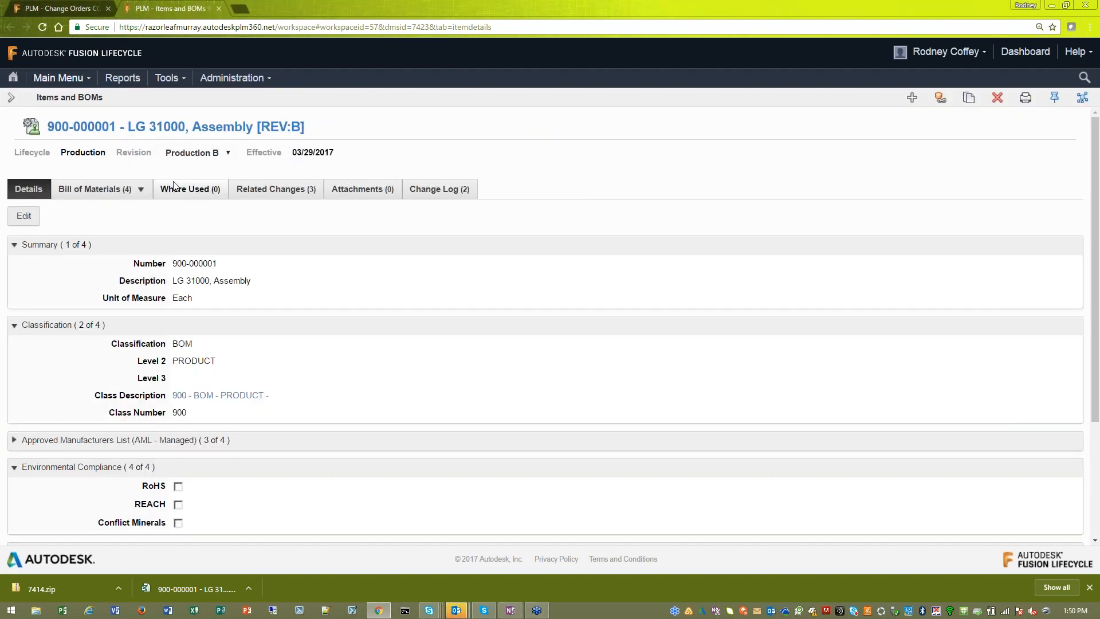
- Open the LG 31000 Assembly's bill of materials, view its Superseded A revision and return to Production B
{"action": "left_click", "coordinate": [108, 195]}
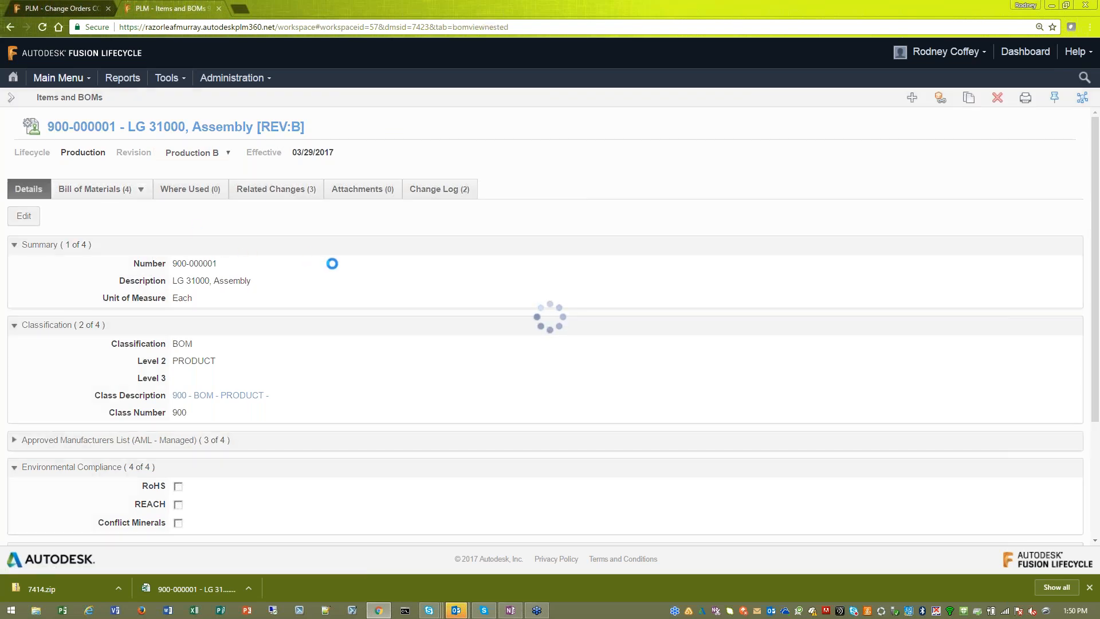
{"action": "left_click_drag", "start_coordinate": [59, 153], "coordinate": [100, 152]}
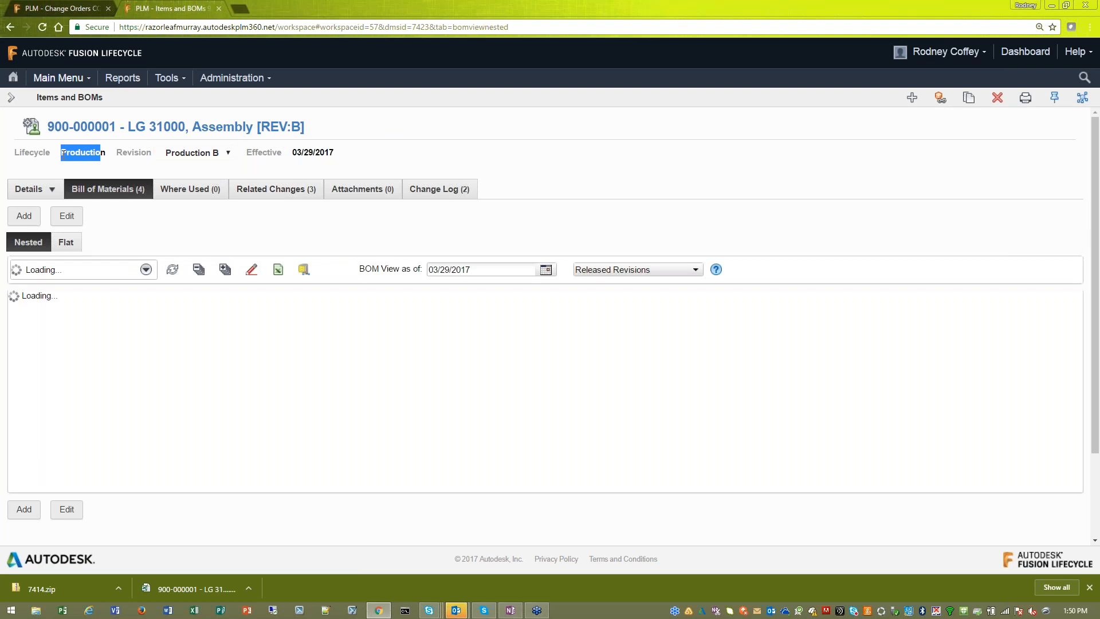
{"action": "left_click", "coordinate": [228, 158]}
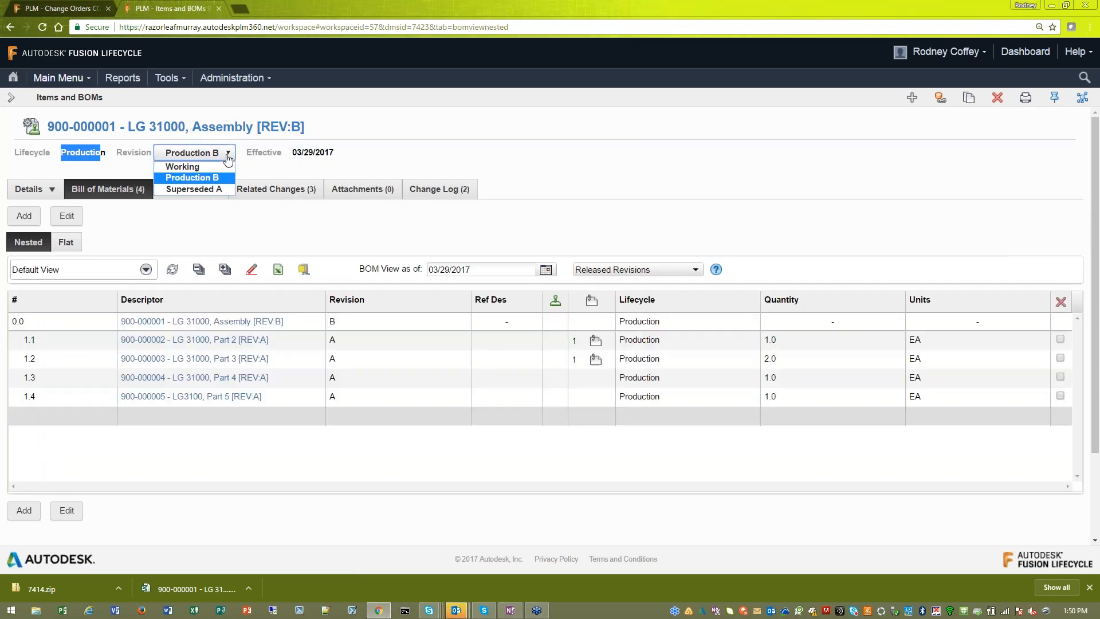
{"action": "left_click", "coordinate": [213, 189]}
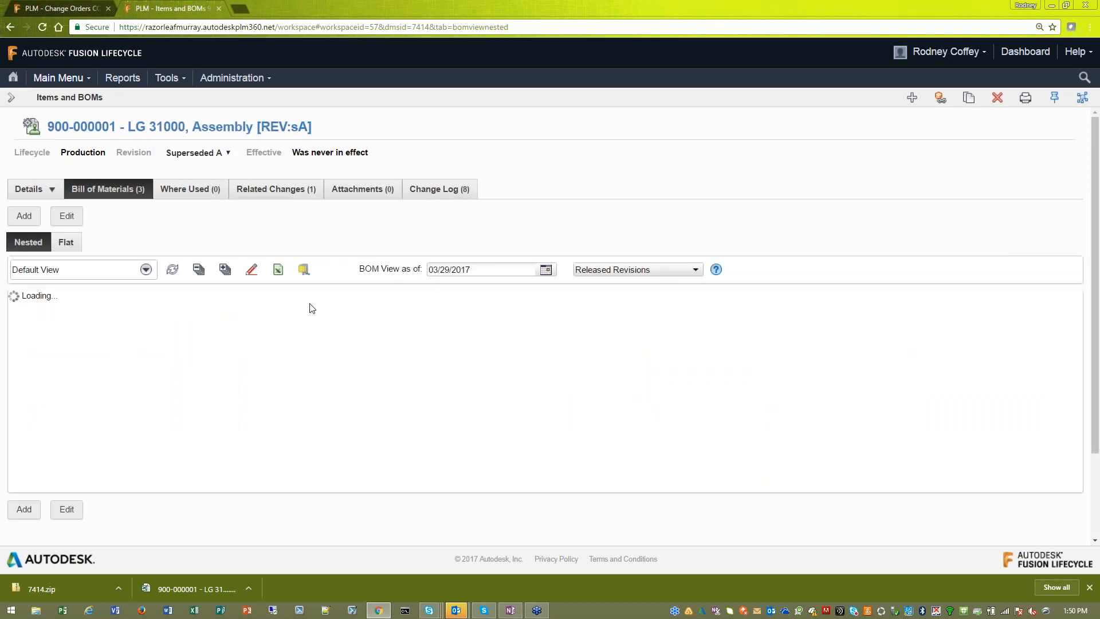
{"action": "left_click", "coordinate": [232, 155]}
{"action": "left_click", "coordinate": [197, 177]}
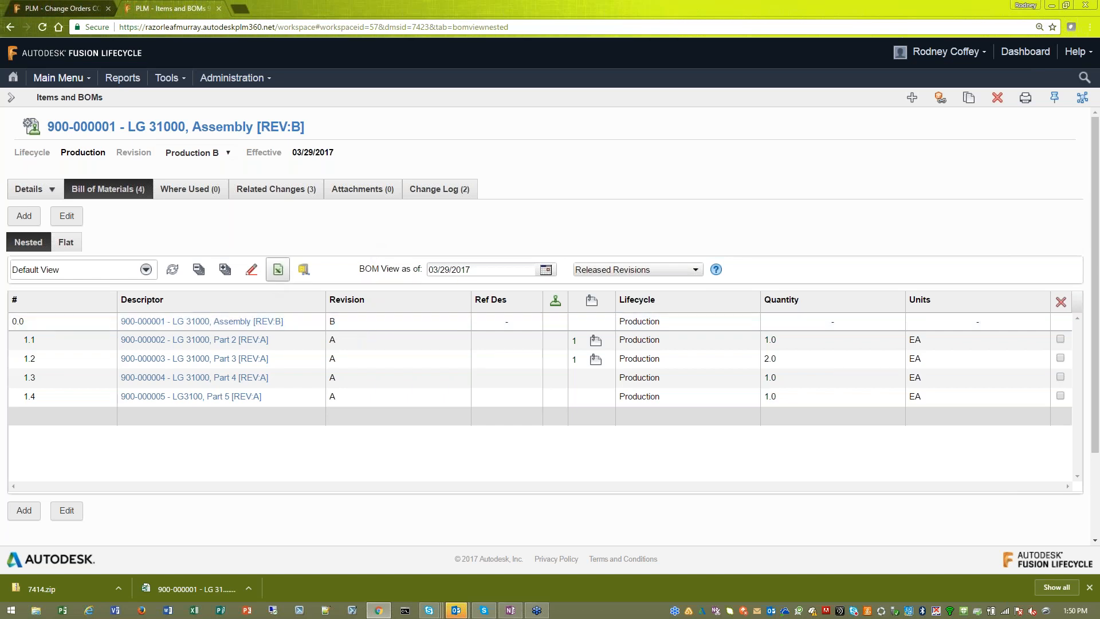
- Run a redline comparison of the LG 31000 Assembly's bill of materials between revisions Production B and Superseded A
{"action": "left_click", "coordinate": [256, 274]}
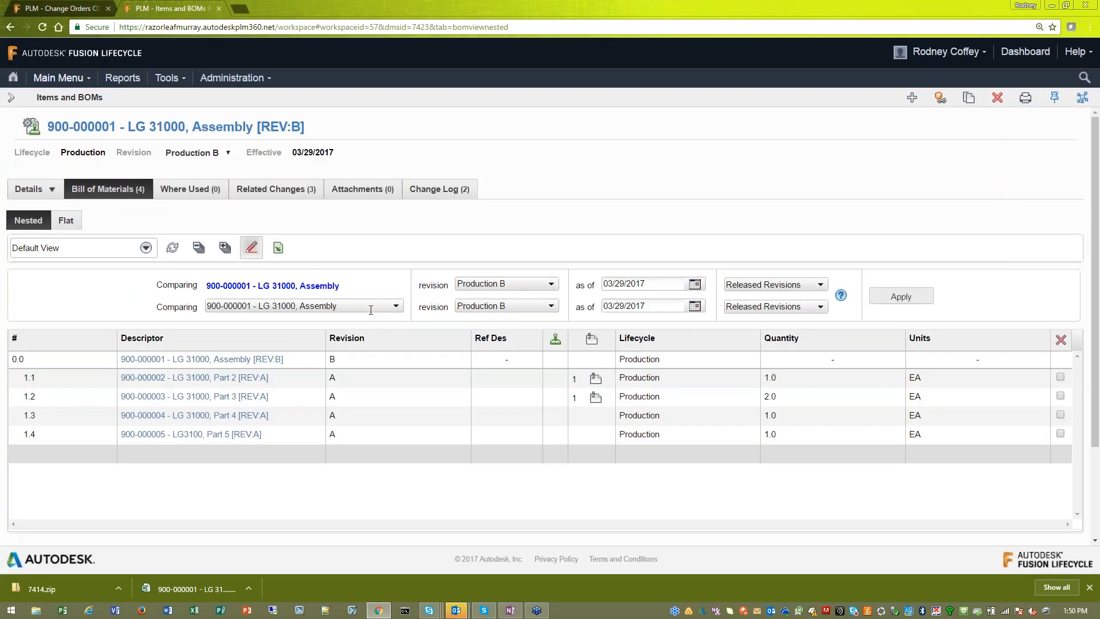
{"action": "left_click", "coordinate": [536, 310]}
{"action": "left_click", "coordinate": [551, 307]}
{"action": "left_click", "coordinate": [530, 353]}
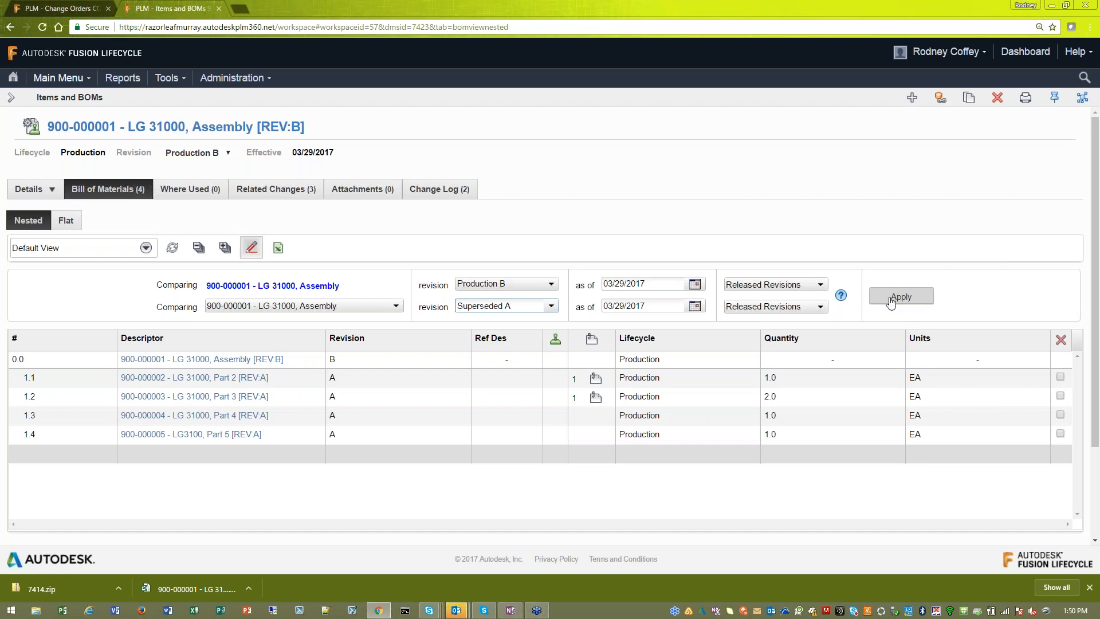
{"action": "left_click", "coordinate": [891, 302]}
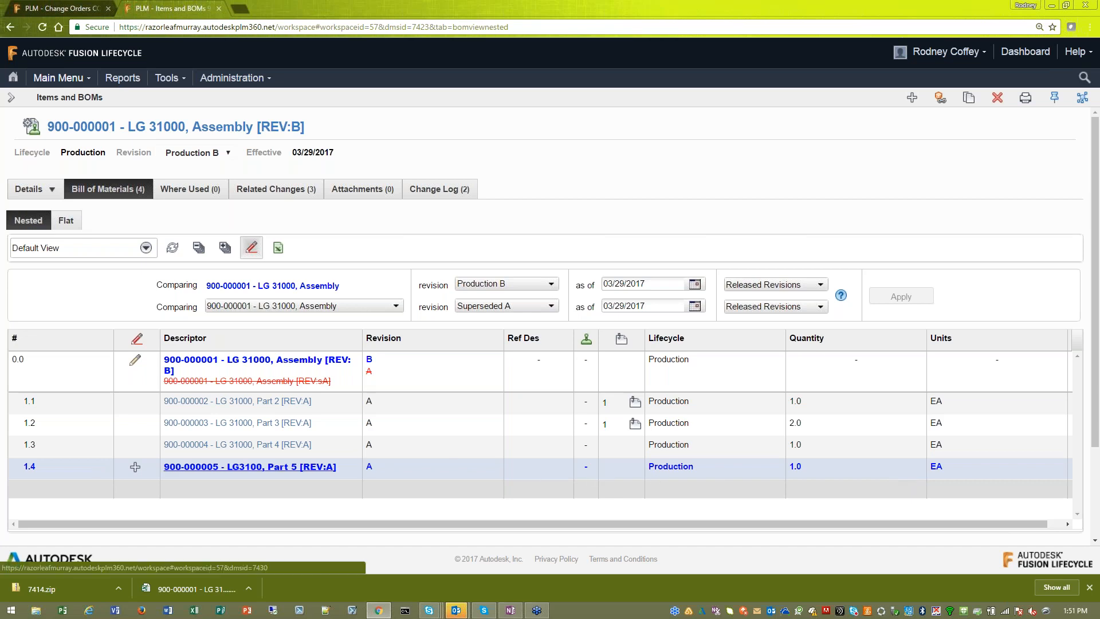
{"action": "mouse_move", "coordinate": [334, 467]}
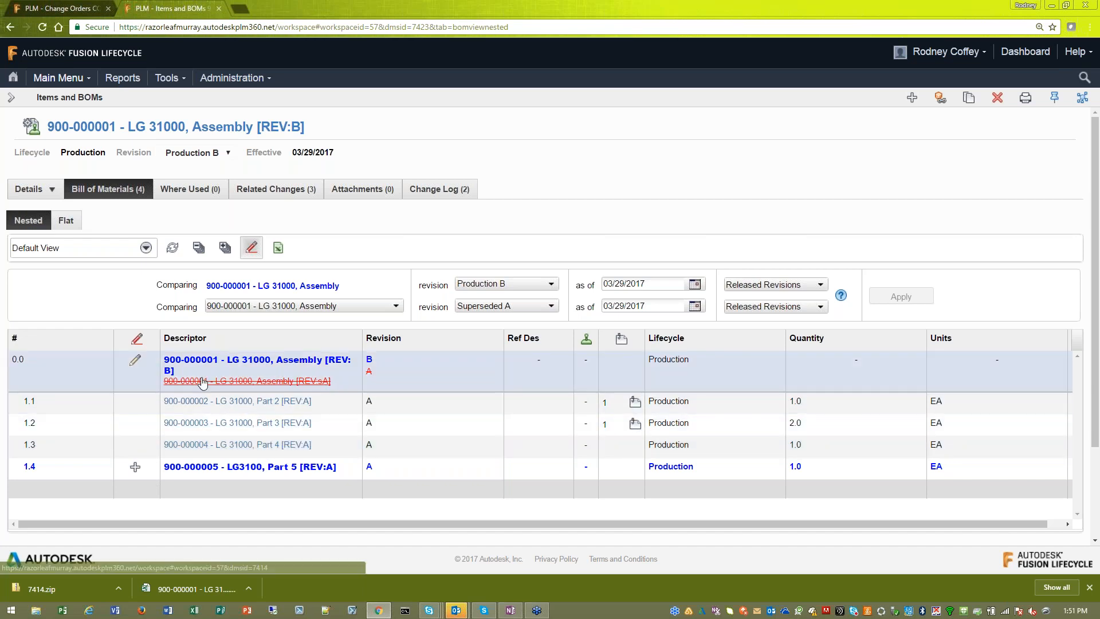
- Switch the compared bill of materials to the Environmental Compliance view and check its RoHS, REACH and Conflict Minerals columns
{"action": "left_click", "coordinate": [146, 247]}
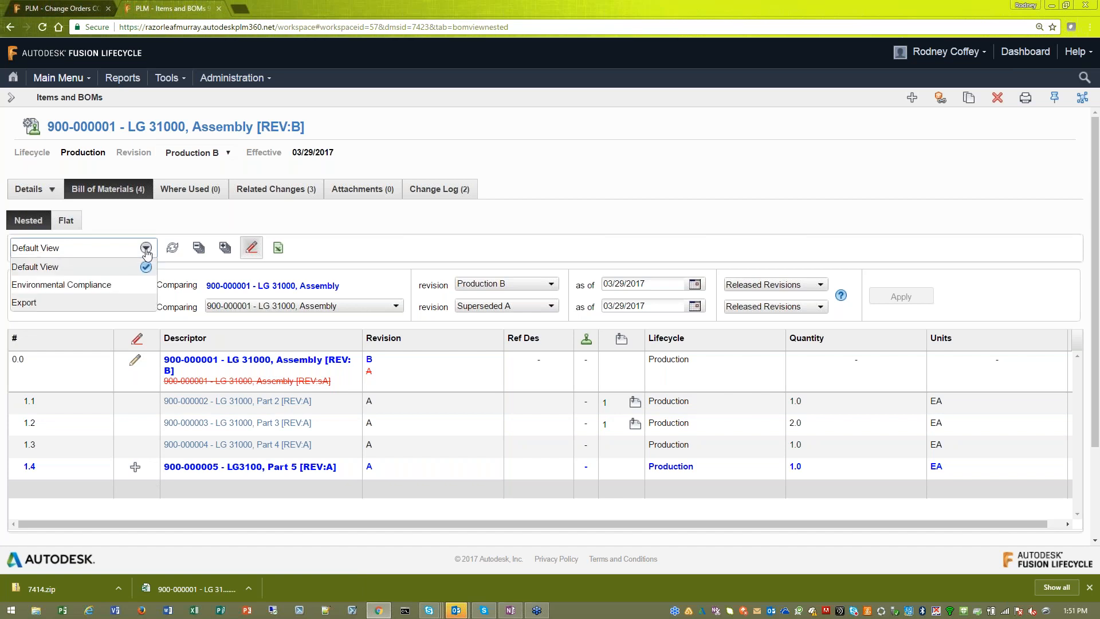
{"action": "left_click", "coordinate": [109, 287]}
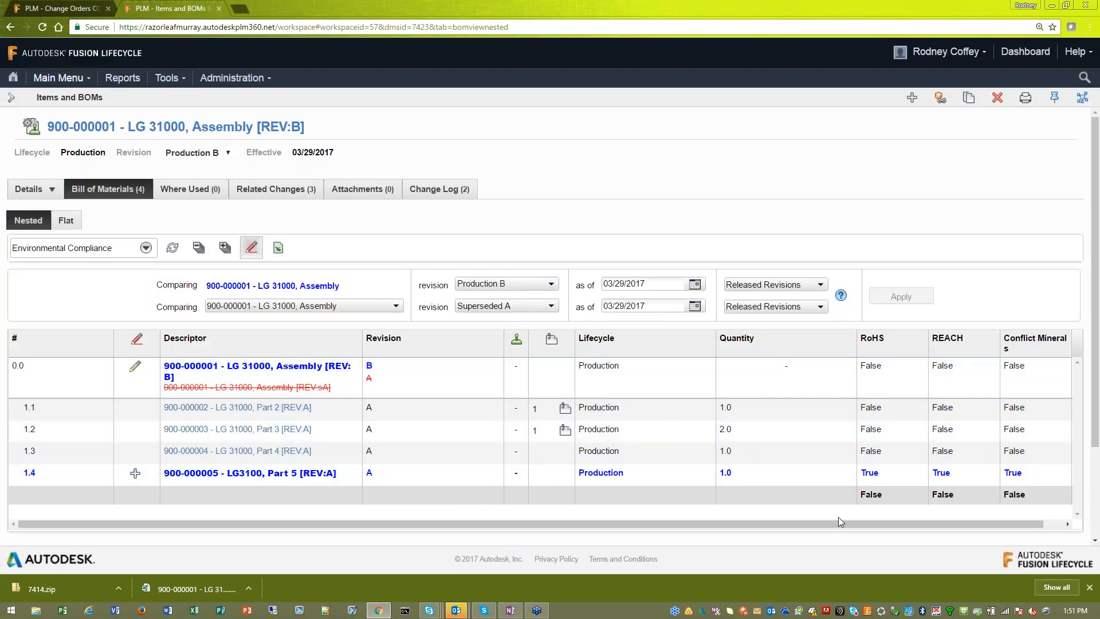
{"action": "left_click_drag", "start_coordinate": [837, 522], "coordinate": [894, 520]}
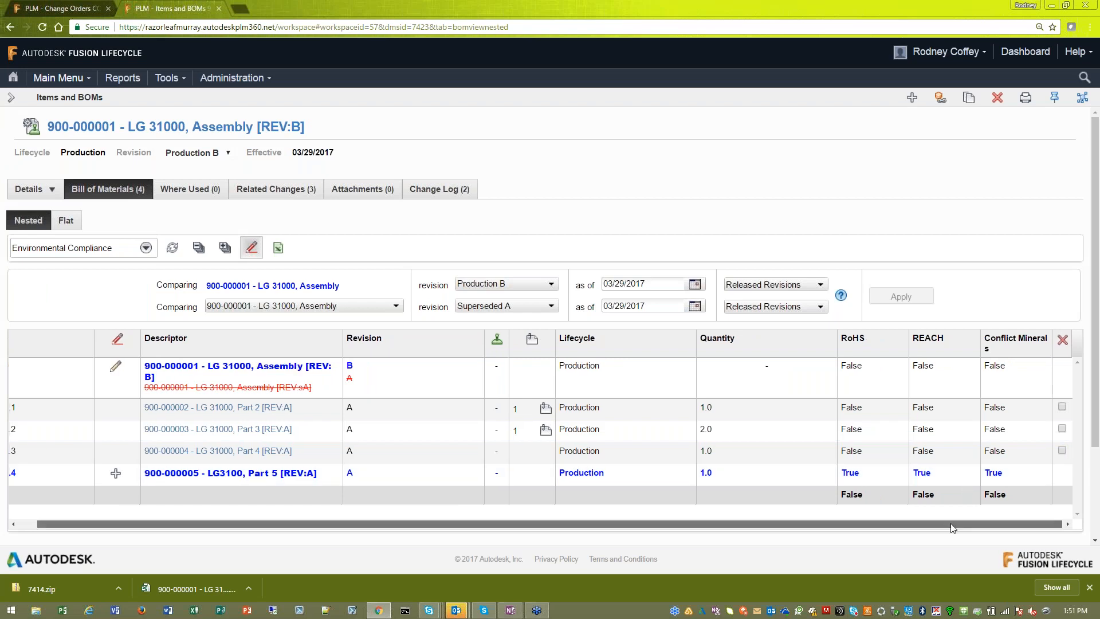
{"action": "left_click_drag", "start_coordinate": [958, 523], "coordinate": [487, 374]}
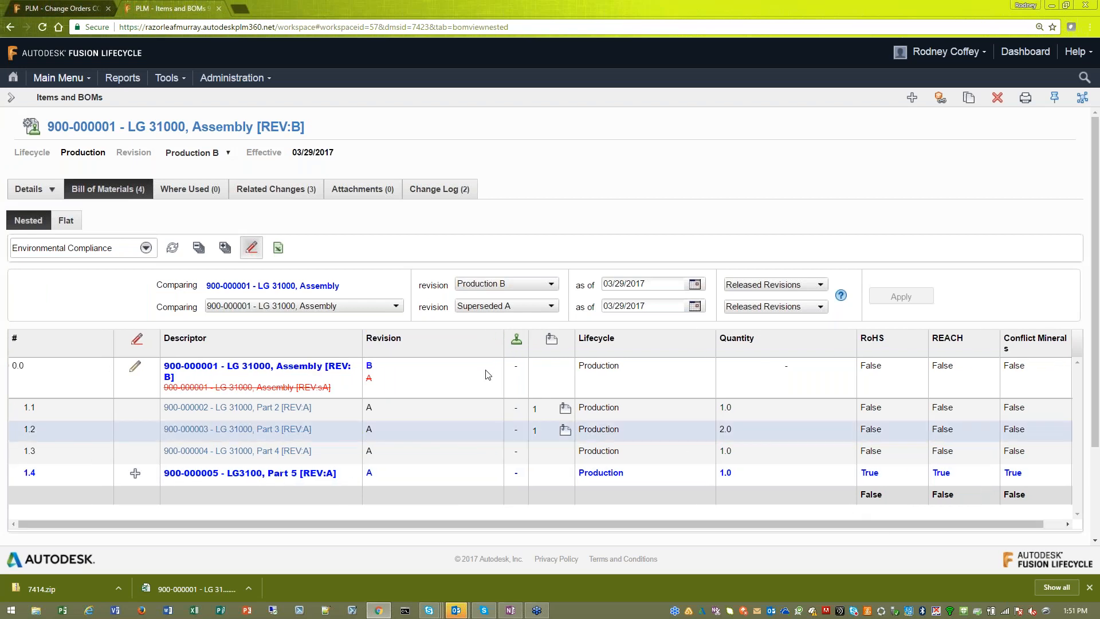
- Export the bill of materials comparison to Excel and show the downloaded file in its folder
{"action": "left_click", "coordinate": [282, 258]}
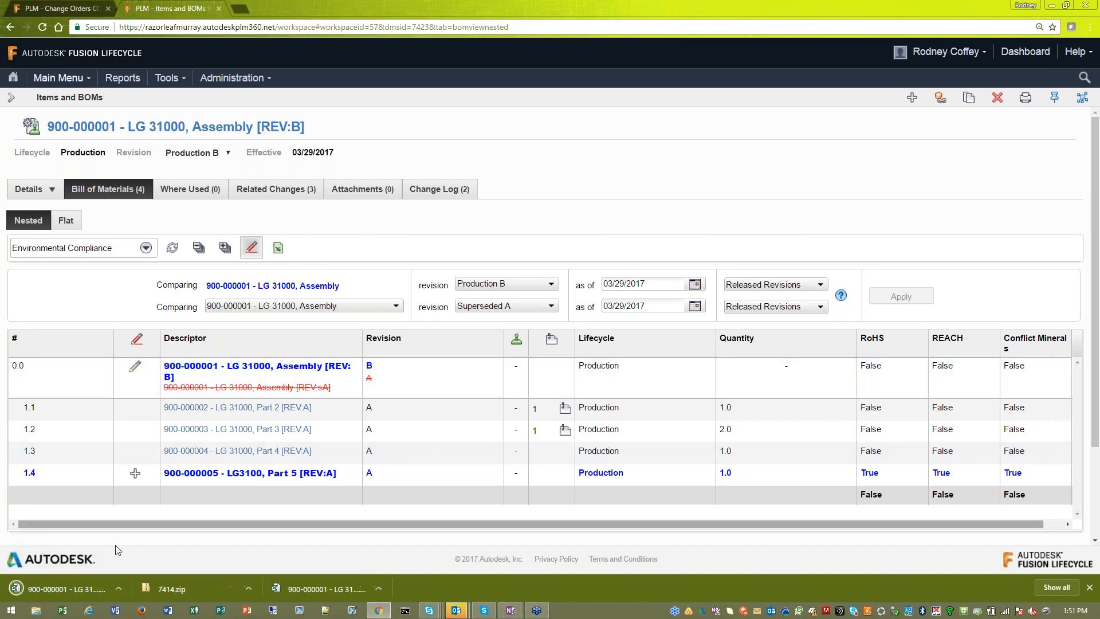
{"action": "left_click", "coordinate": [118, 588]}
{"action": "left_click", "coordinate": [135, 549]}
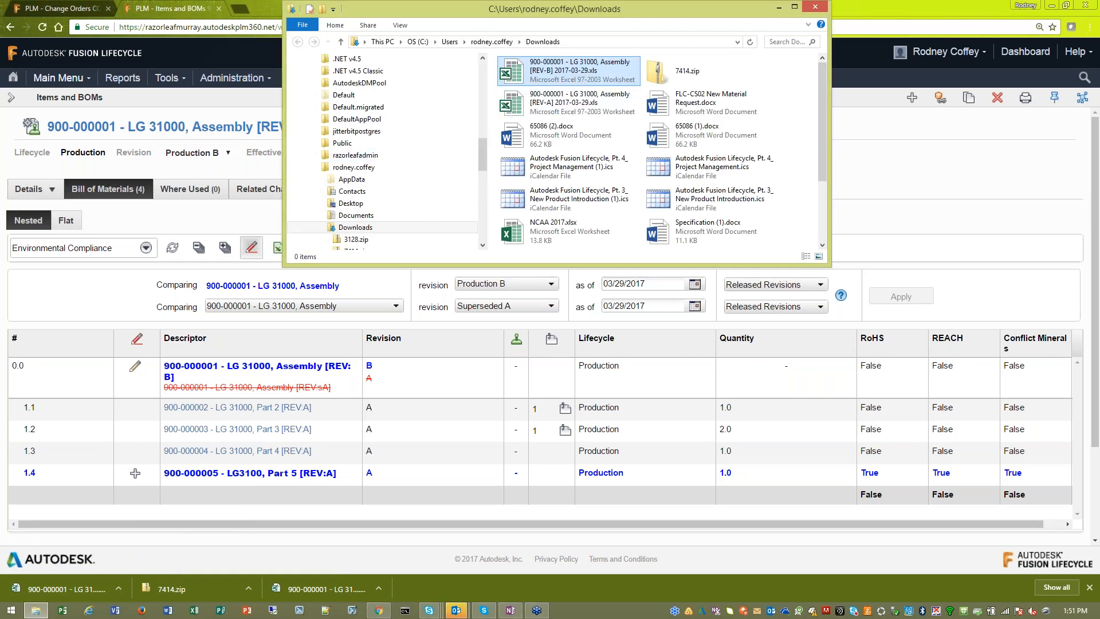
{"action": "left_click", "coordinate": [778, 7]}
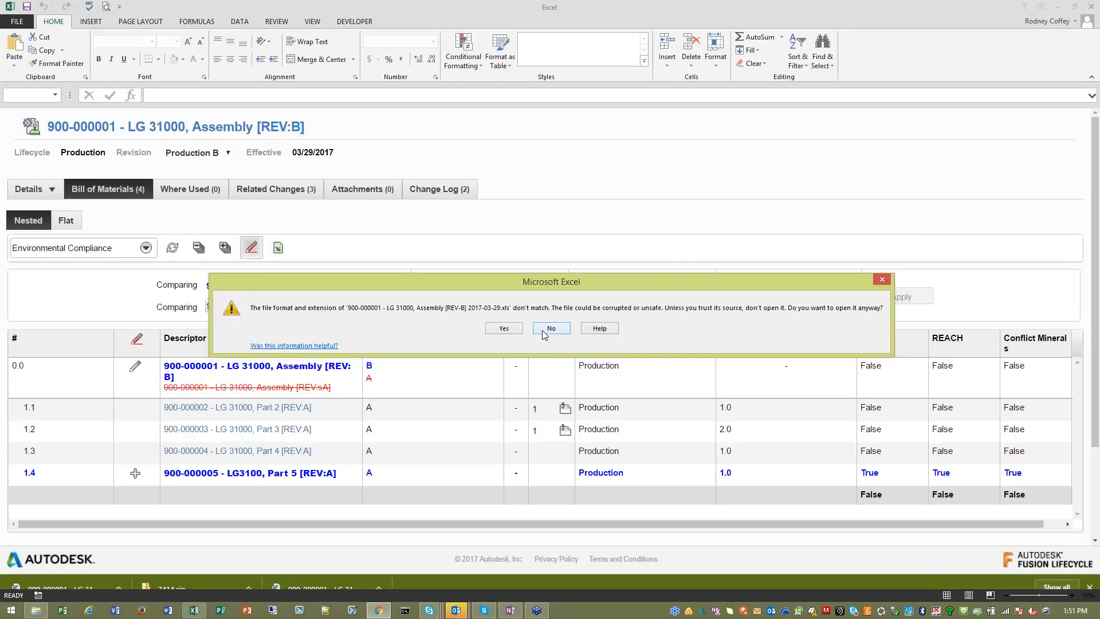
{"action": "left_click", "coordinate": [545, 331]}
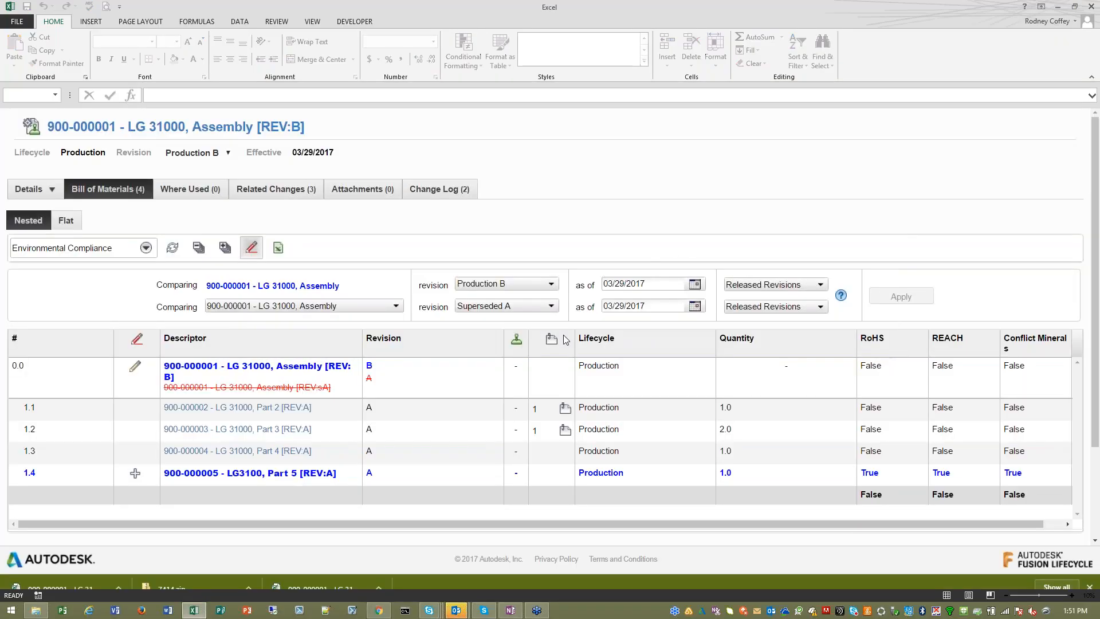
{"action": "left_click", "coordinate": [194, 610]}
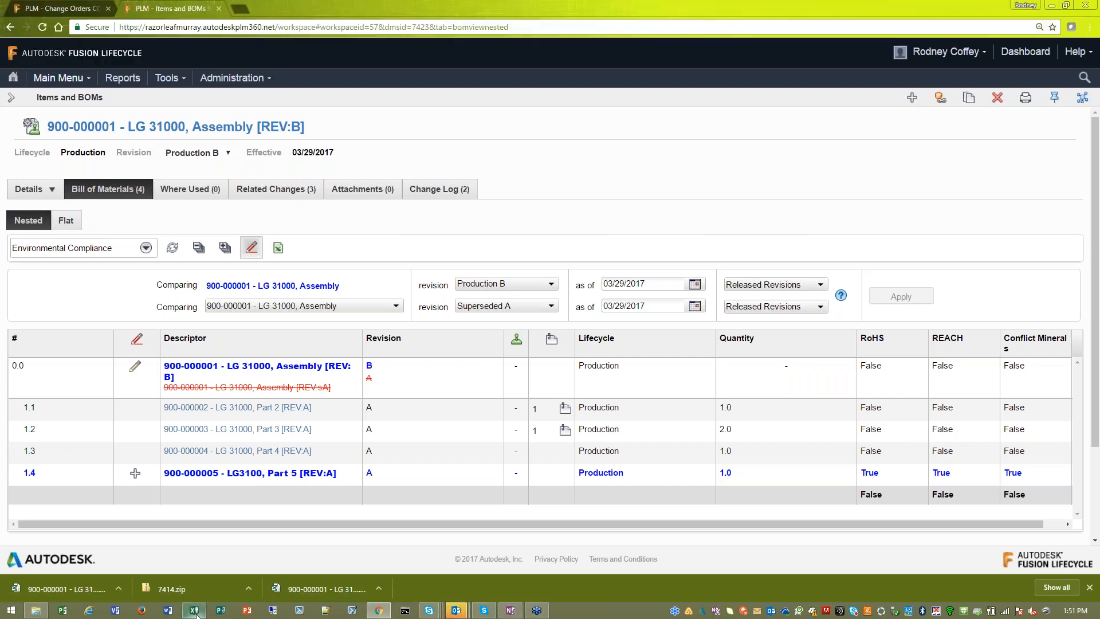
{"action": "left_click", "coordinate": [194, 610]}
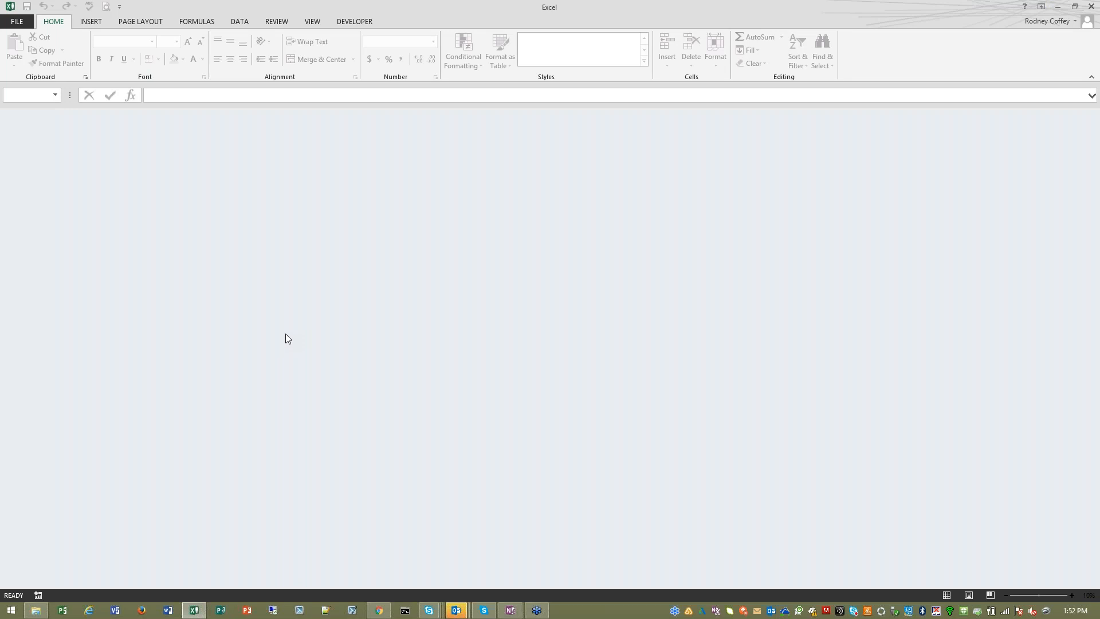
{"action": "left_click", "coordinate": [1057, 7]}
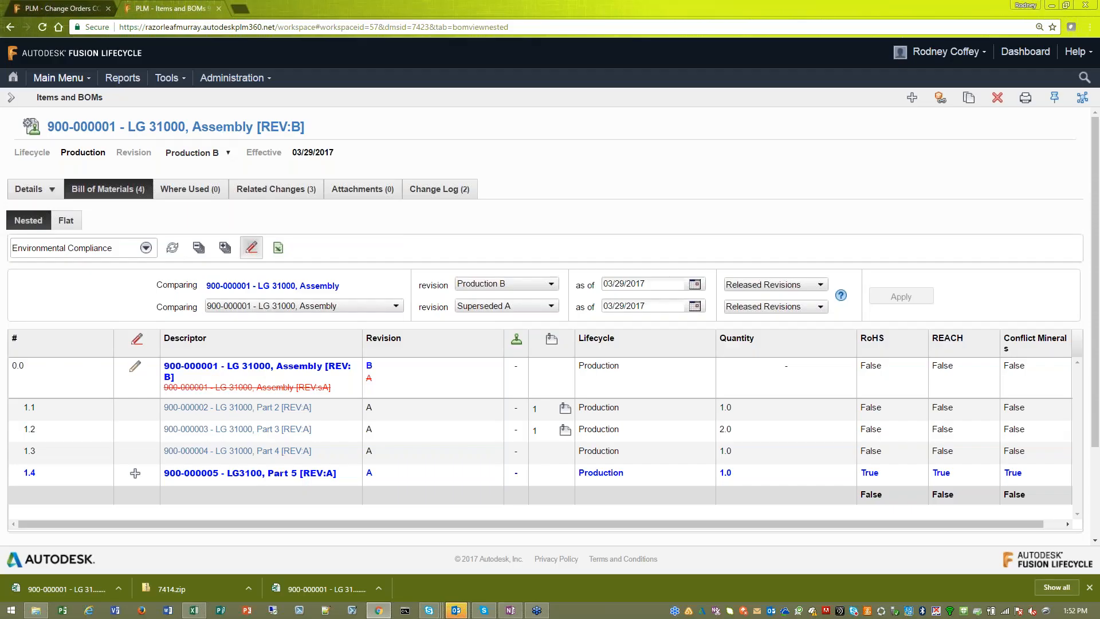
- Open the exported "900-000001 - LG 31000, Assembly [REV-B] 2017-03-29.xls" from its download folder in Excel, accepting the file format mismatch
{"action": "left_click", "coordinate": [118, 587]}
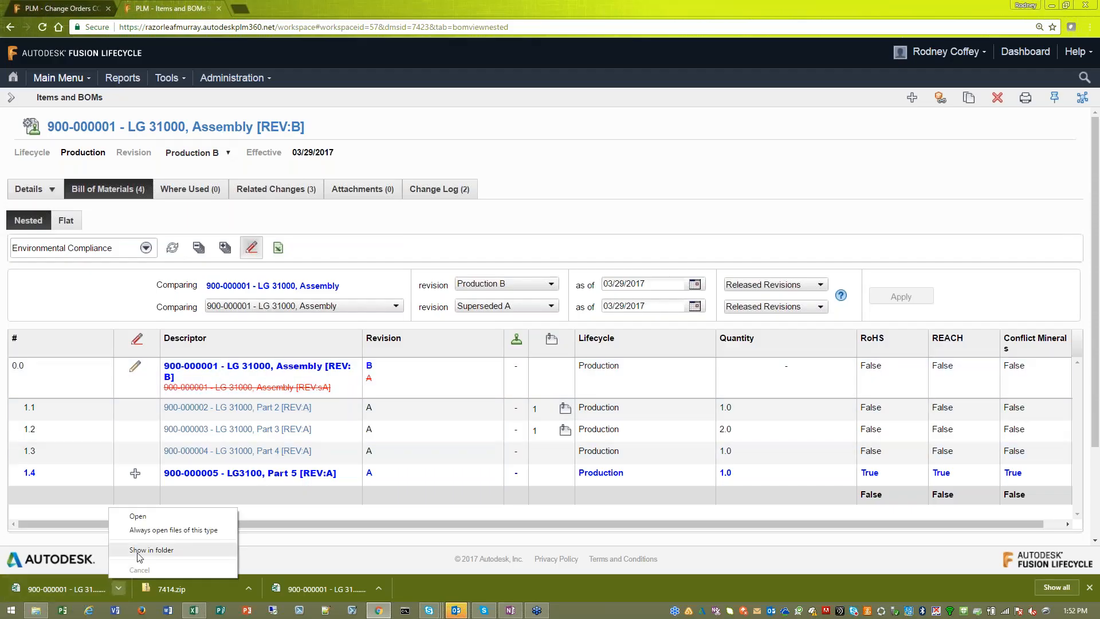
{"action": "left_click", "coordinate": [138, 553]}
{"action": "double_click", "coordinate": [600, 74]}
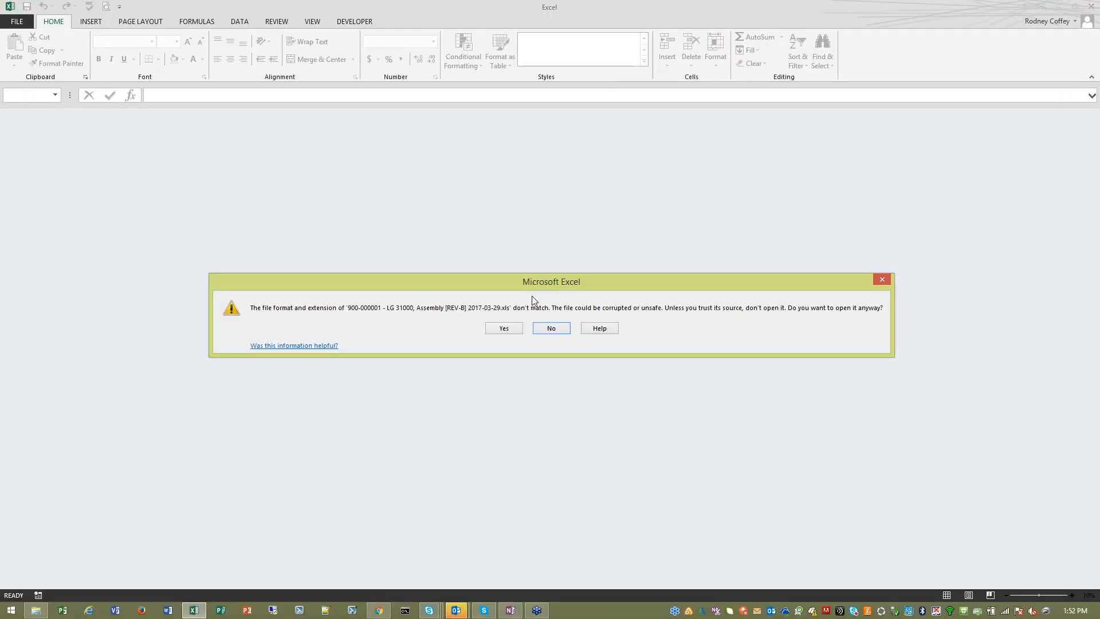
{"action": "left_click", "coordinate": [509, 329]}
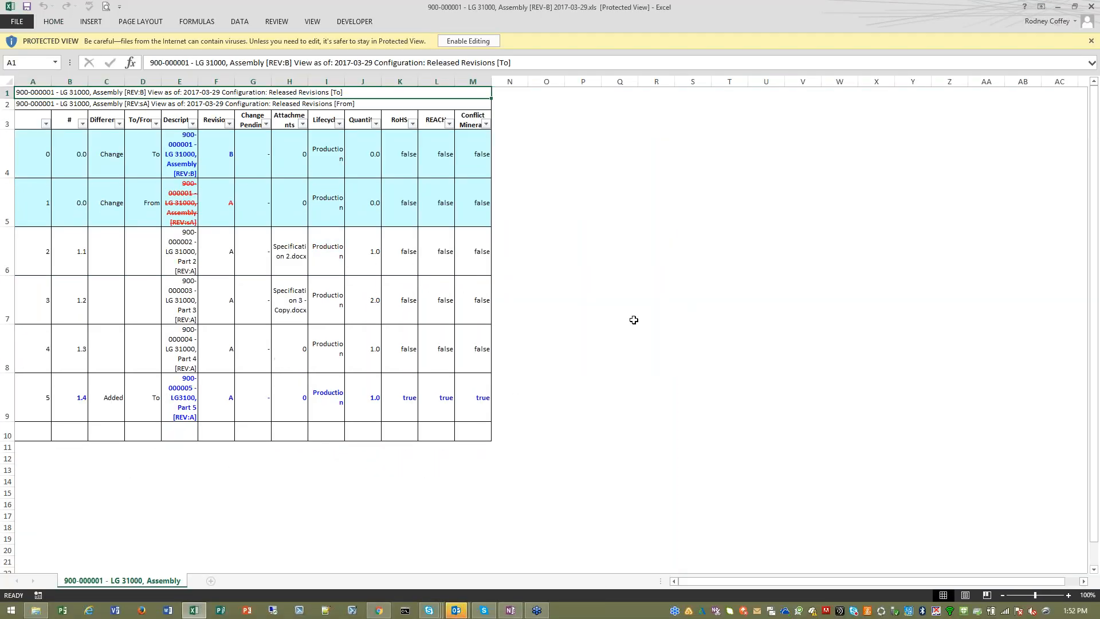
- Fit the widths of columns A to M, check the exported comparison rows, and close the workbook and the Downloads folder
{"action": "left_click", "coordinate": [49, 81]}
{"action": "left_click", "coordinate": [474, 81]}
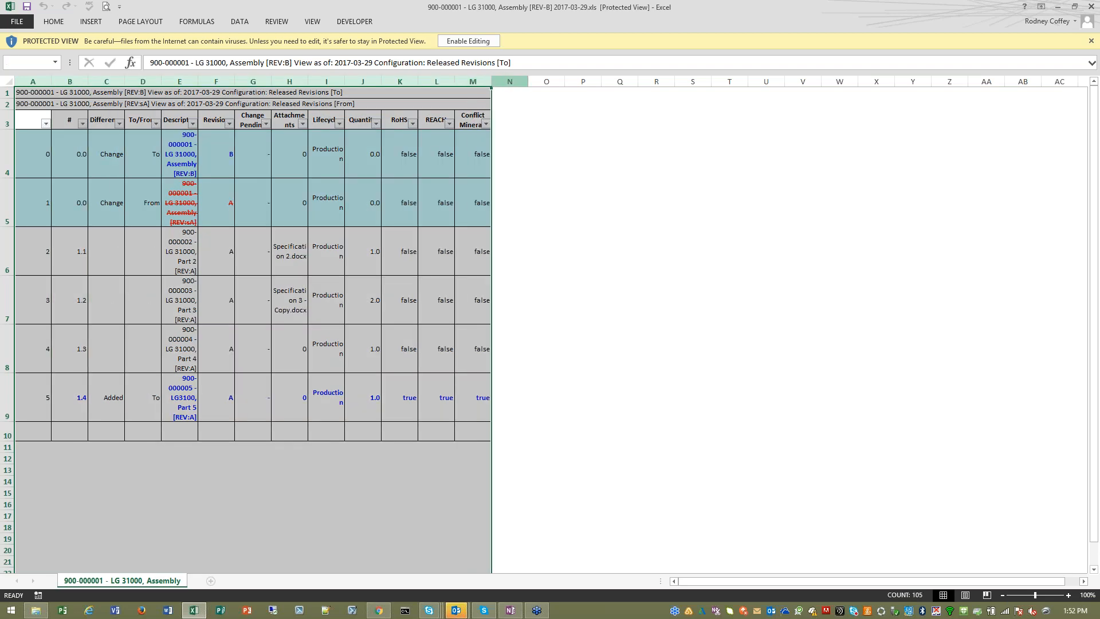
{"action": "left_click", "coordinate": [78, 418]}
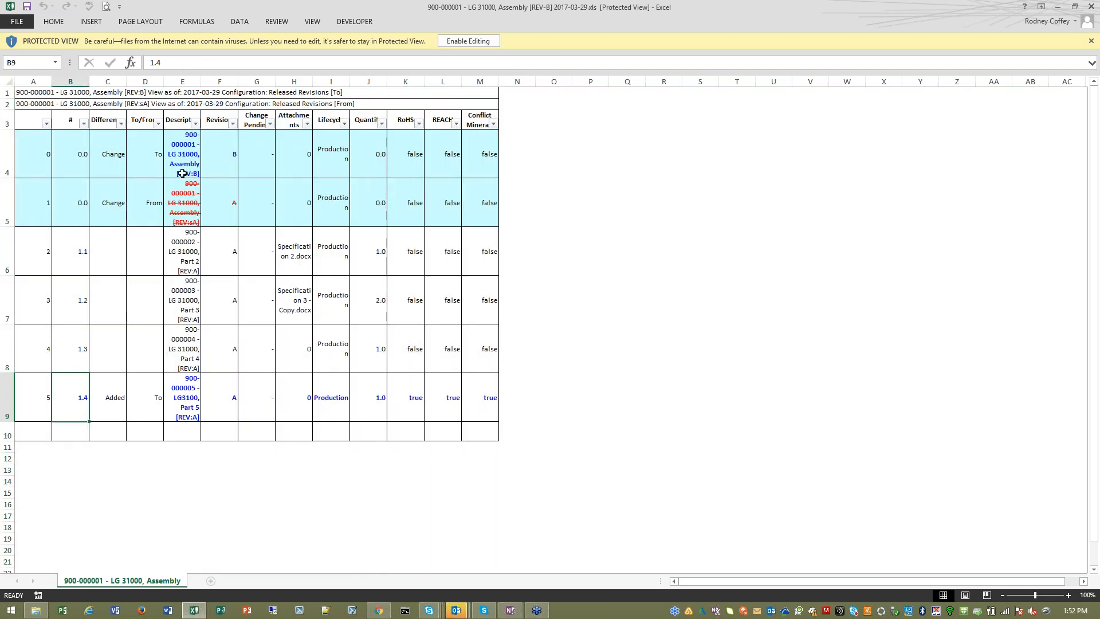
{"action": "left_click", "coordinate": [1092, 6]}
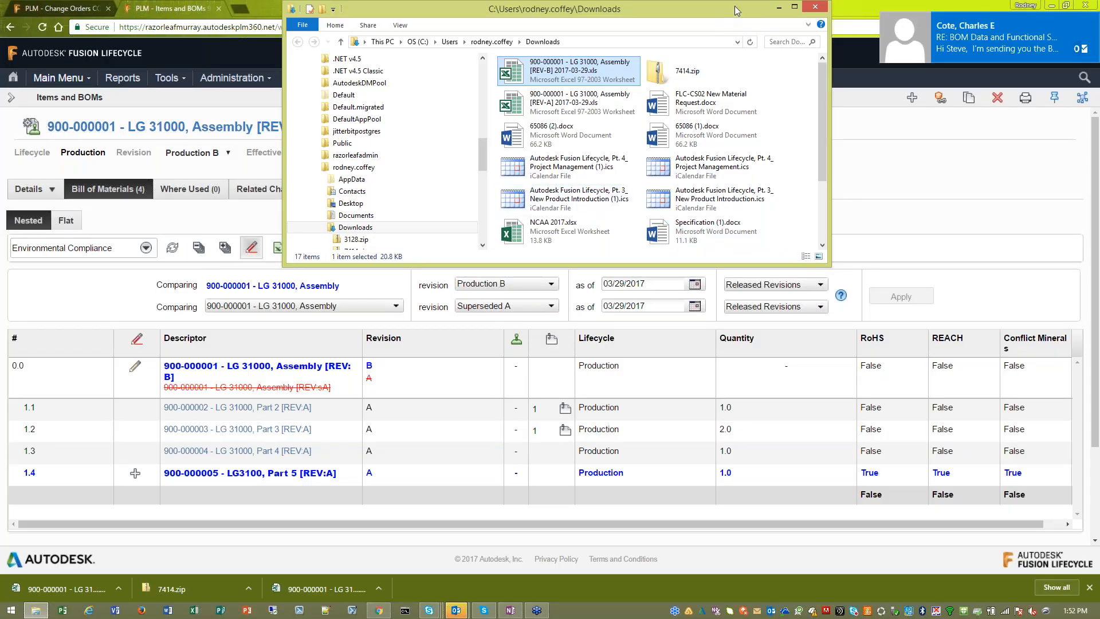
{"action": "left_click", "coordinate": [814, 6]}
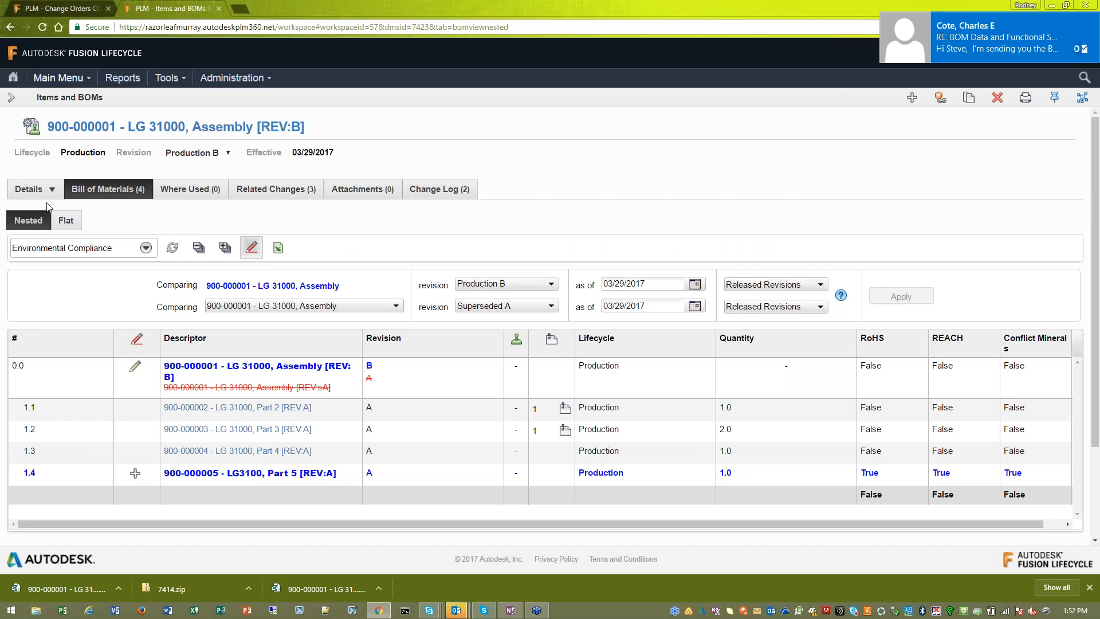
- Return to the assembly's details, switch to the change order CO000015 tab and go to the home page
{"action": "left_click", "coordinate": [34, 189]}
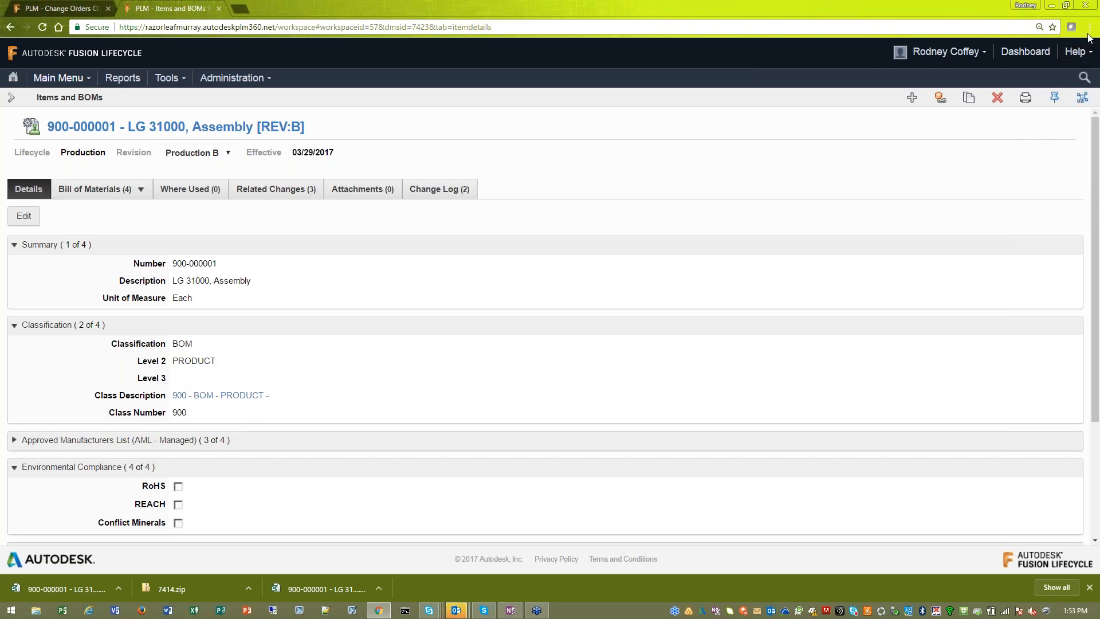
{"action": "left_click", "coordinate": [67, 11]}
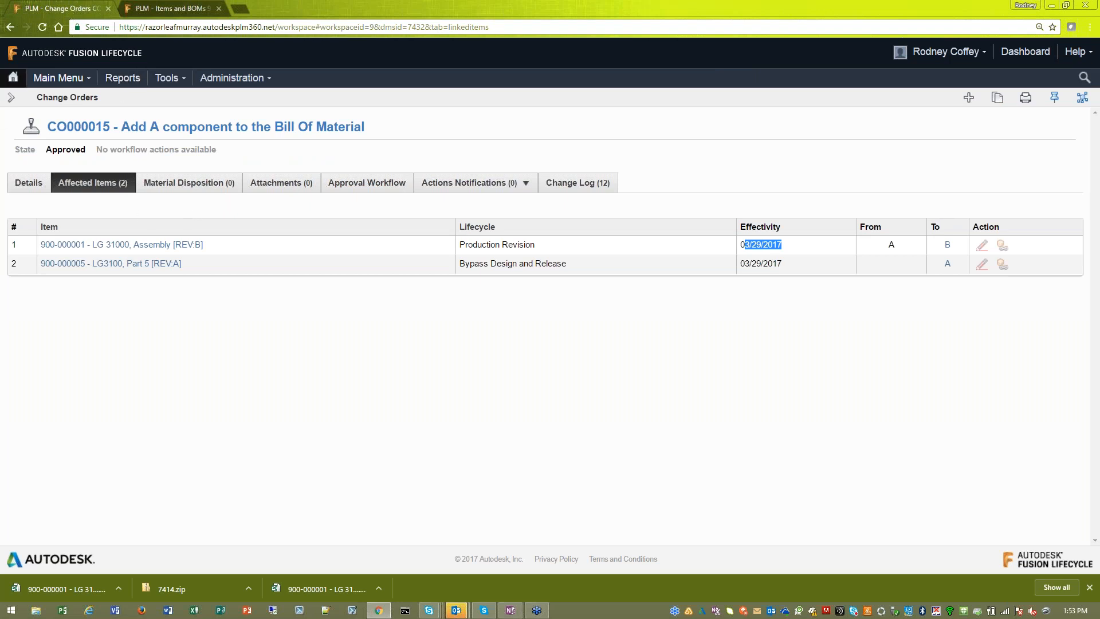
{"action": "left_click", "coordinate": [13, 77]}
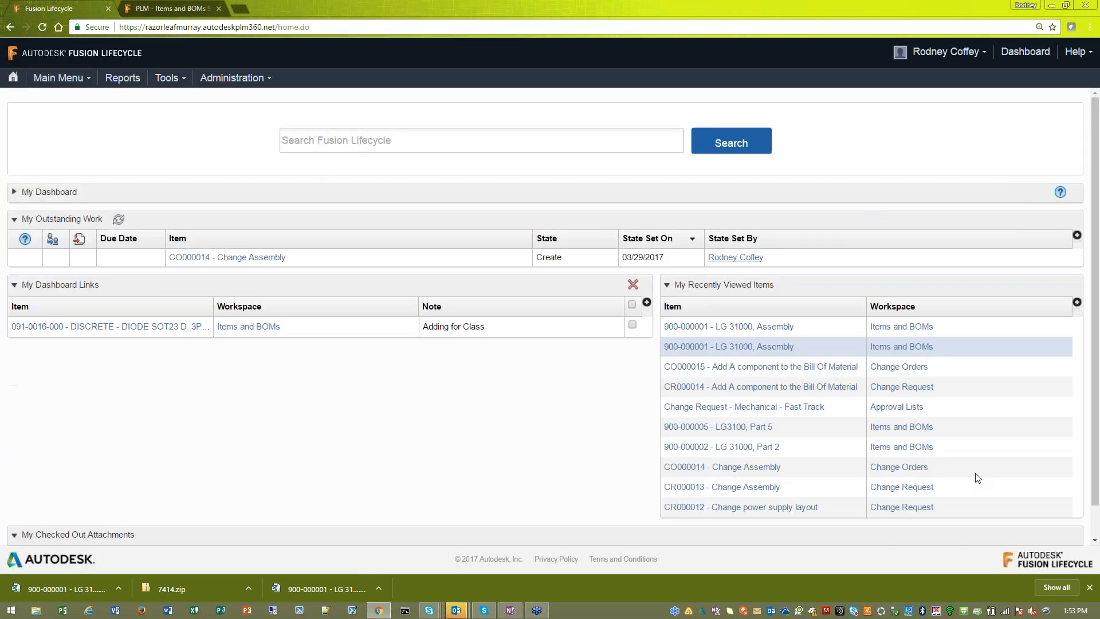